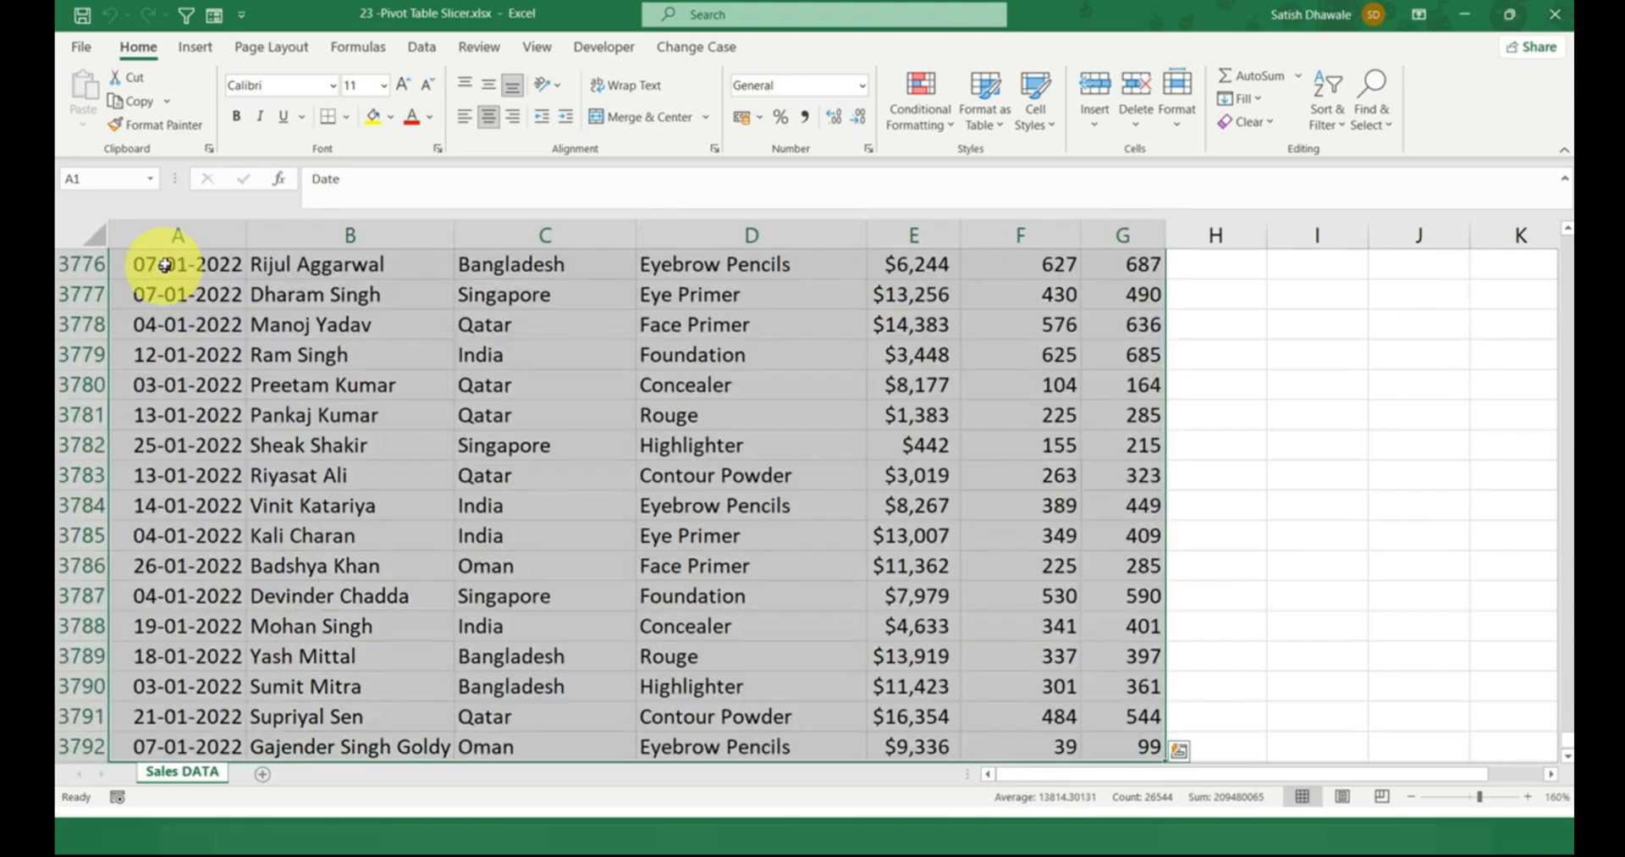
# Create a PivotTable on a new worksheet from the sales data range A1:G3792.
pyautogui.hotkey('alt', 'n')
pyautogui.press('v')
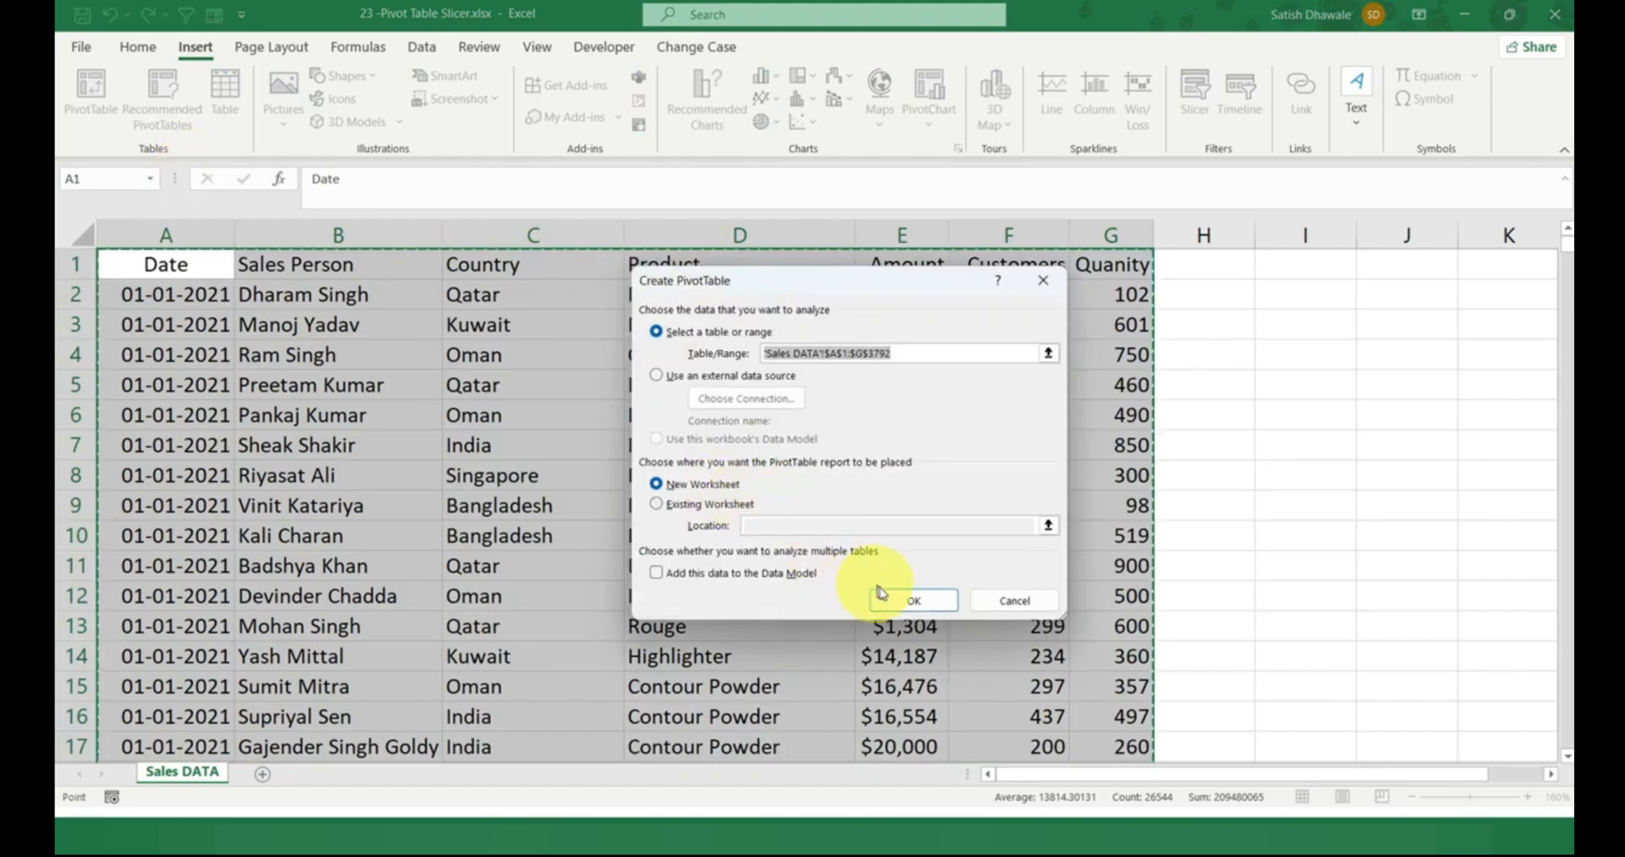
pyautogui.click(910, 600)
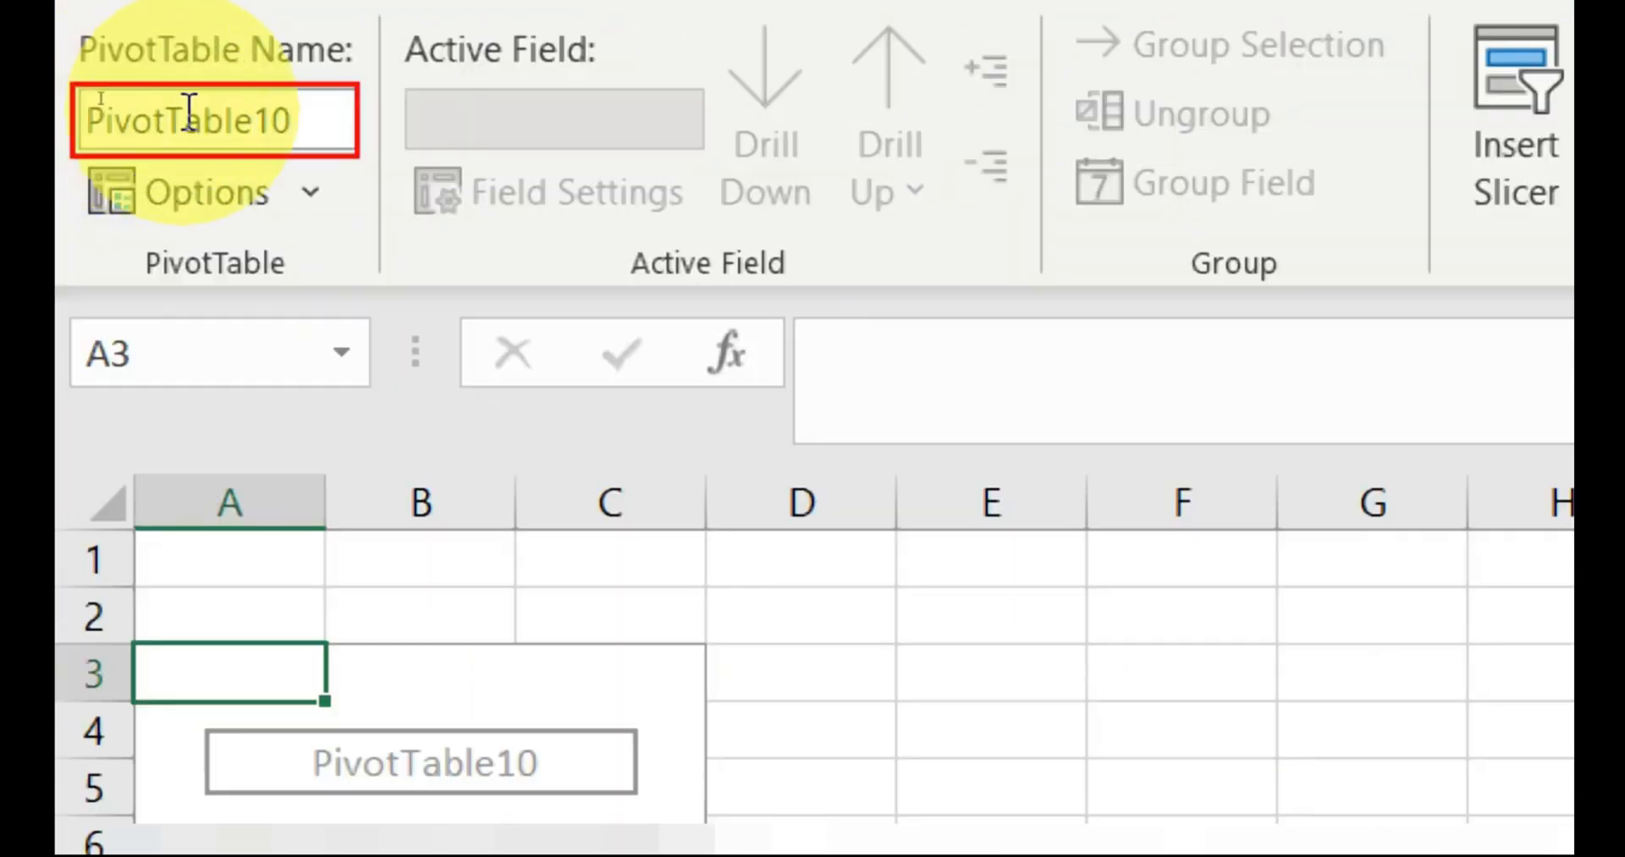
pyautogui.click(102, 100)
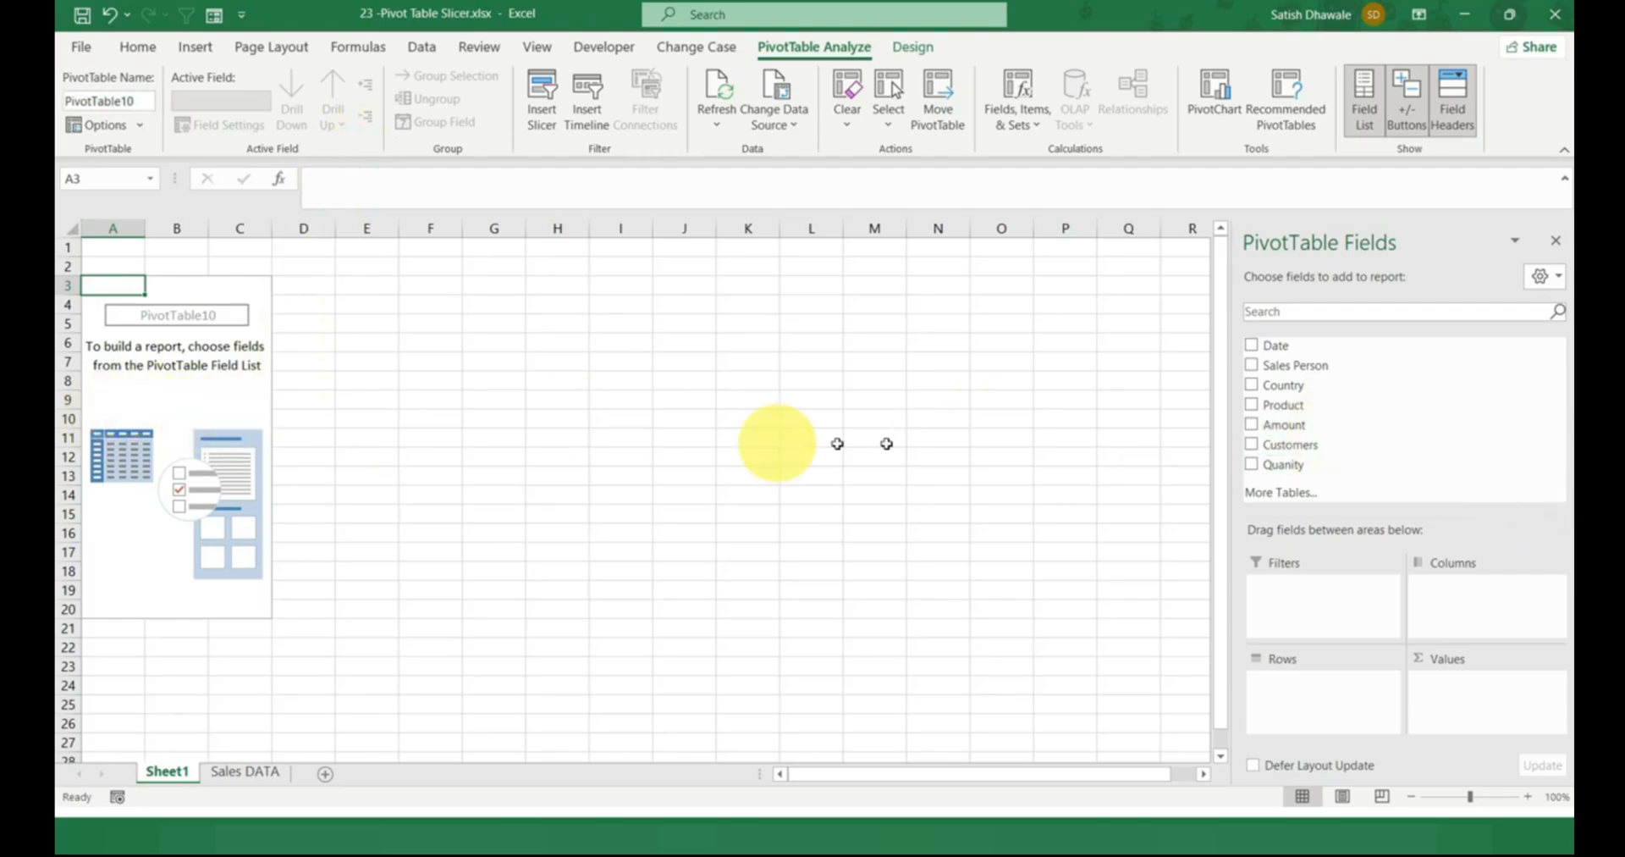
# Build the PivotTable with Country in the rows area and the sum of Quanity in the values area.
pyautogui.moveTo(1278, 385); pyautogui.dragTo(1314, 677)
pyautogui.moveTo(1283, 461); pyautogui.dragTo(1457, 701)
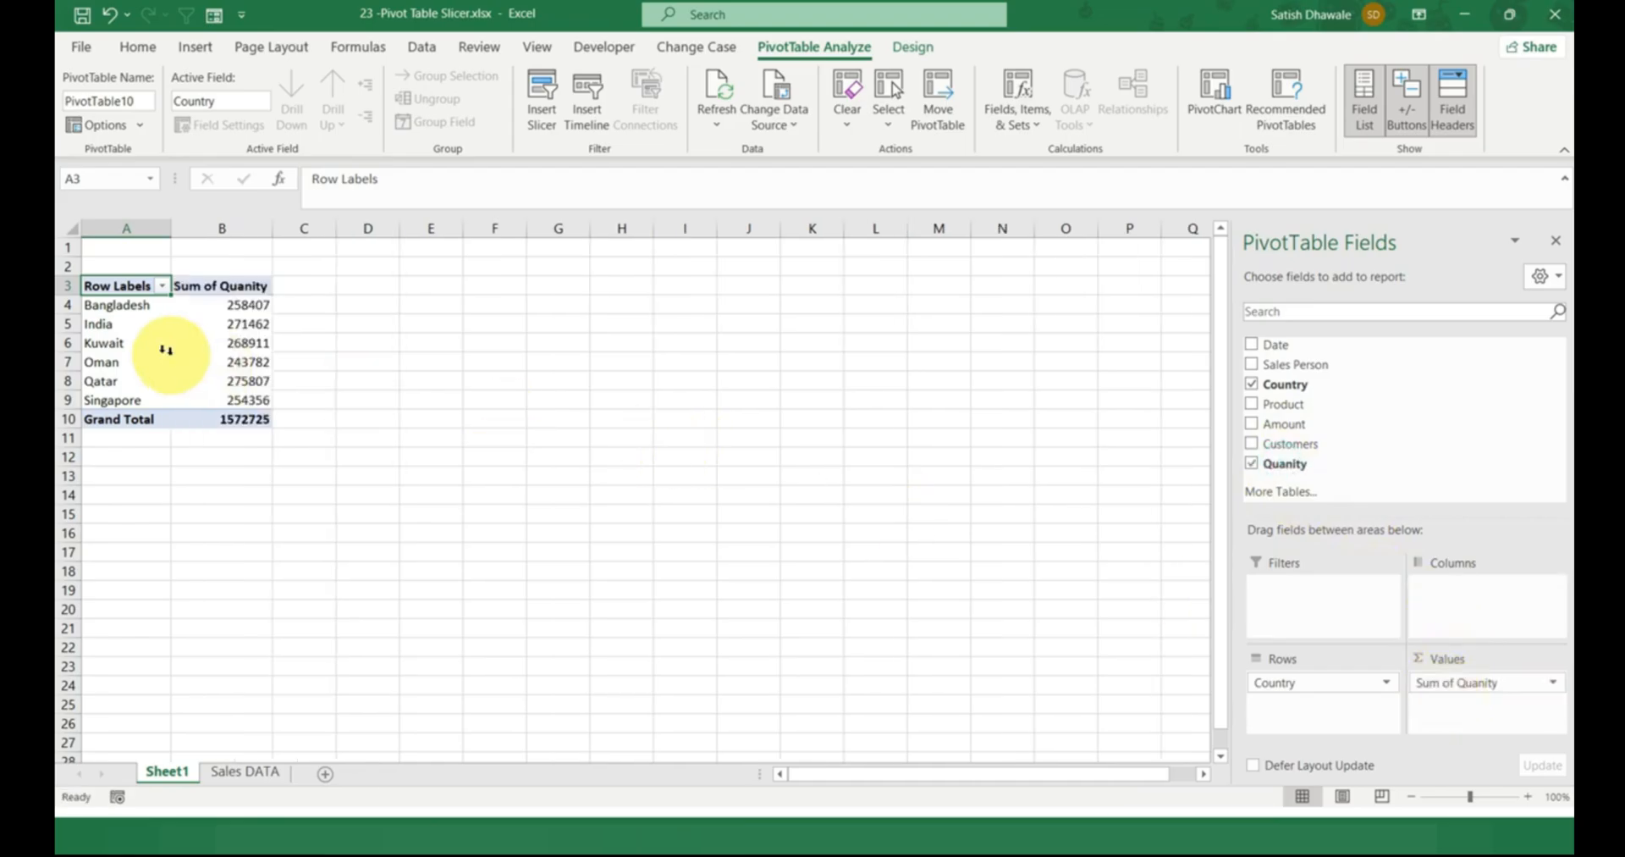
pyautogui.keyDown('ctrl'); pyautogui.scroll(8, 173, 356); pyautogui.keyUp('ctrl')
pyautogui.scroll(1, 134, 353)
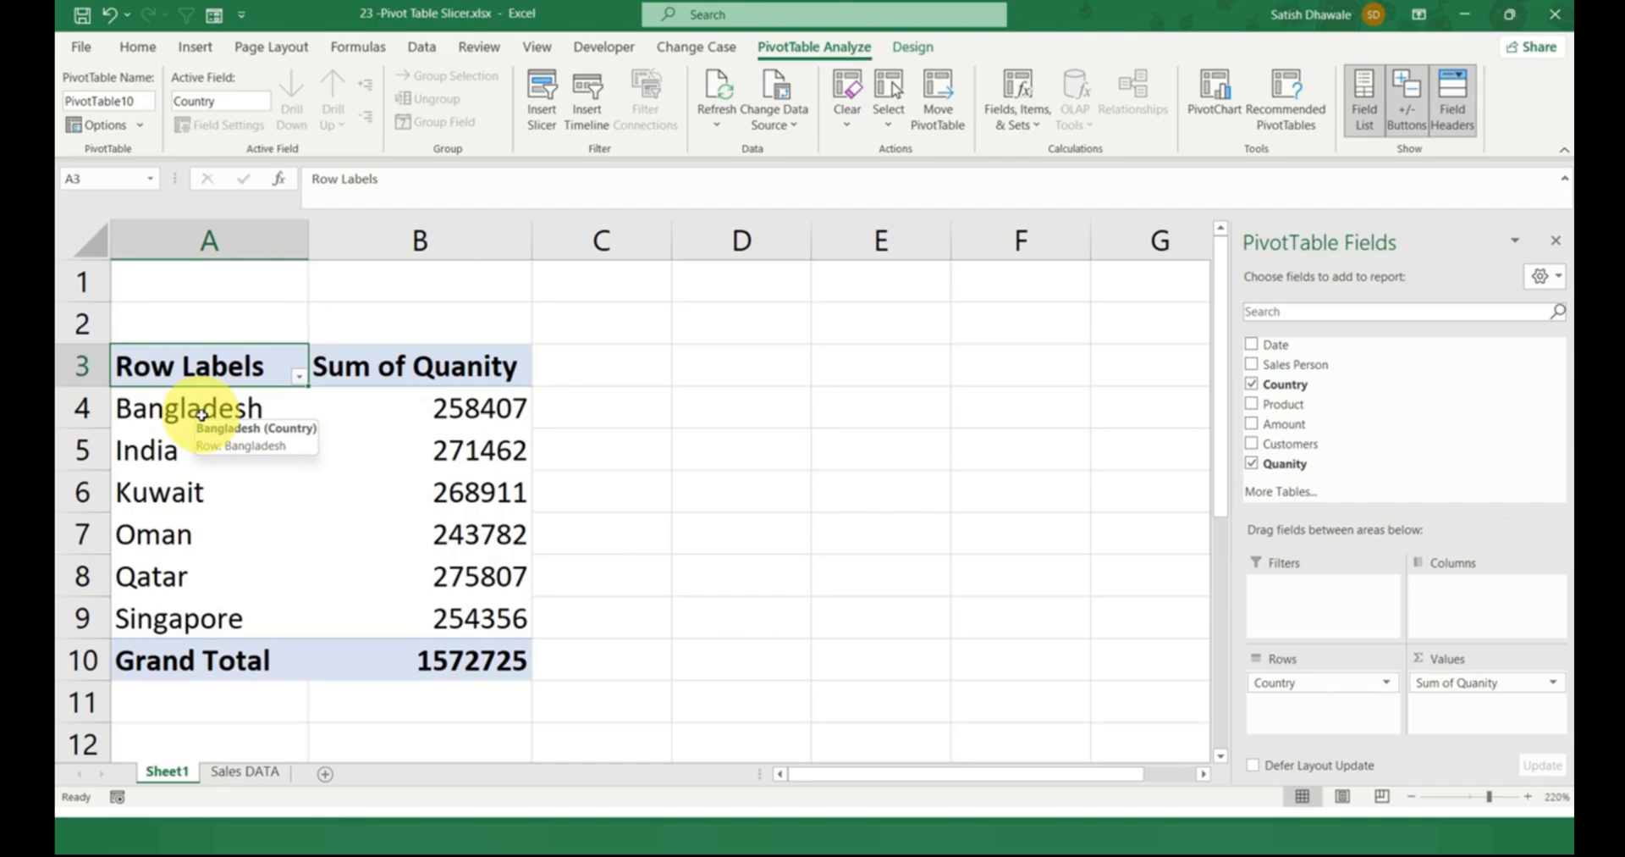
# Filter the PivotTable's row labels to India and Kuwait, and clear the Country filter again.
pyautogui.click(296, 376)
pyautogui.click(108, 588)
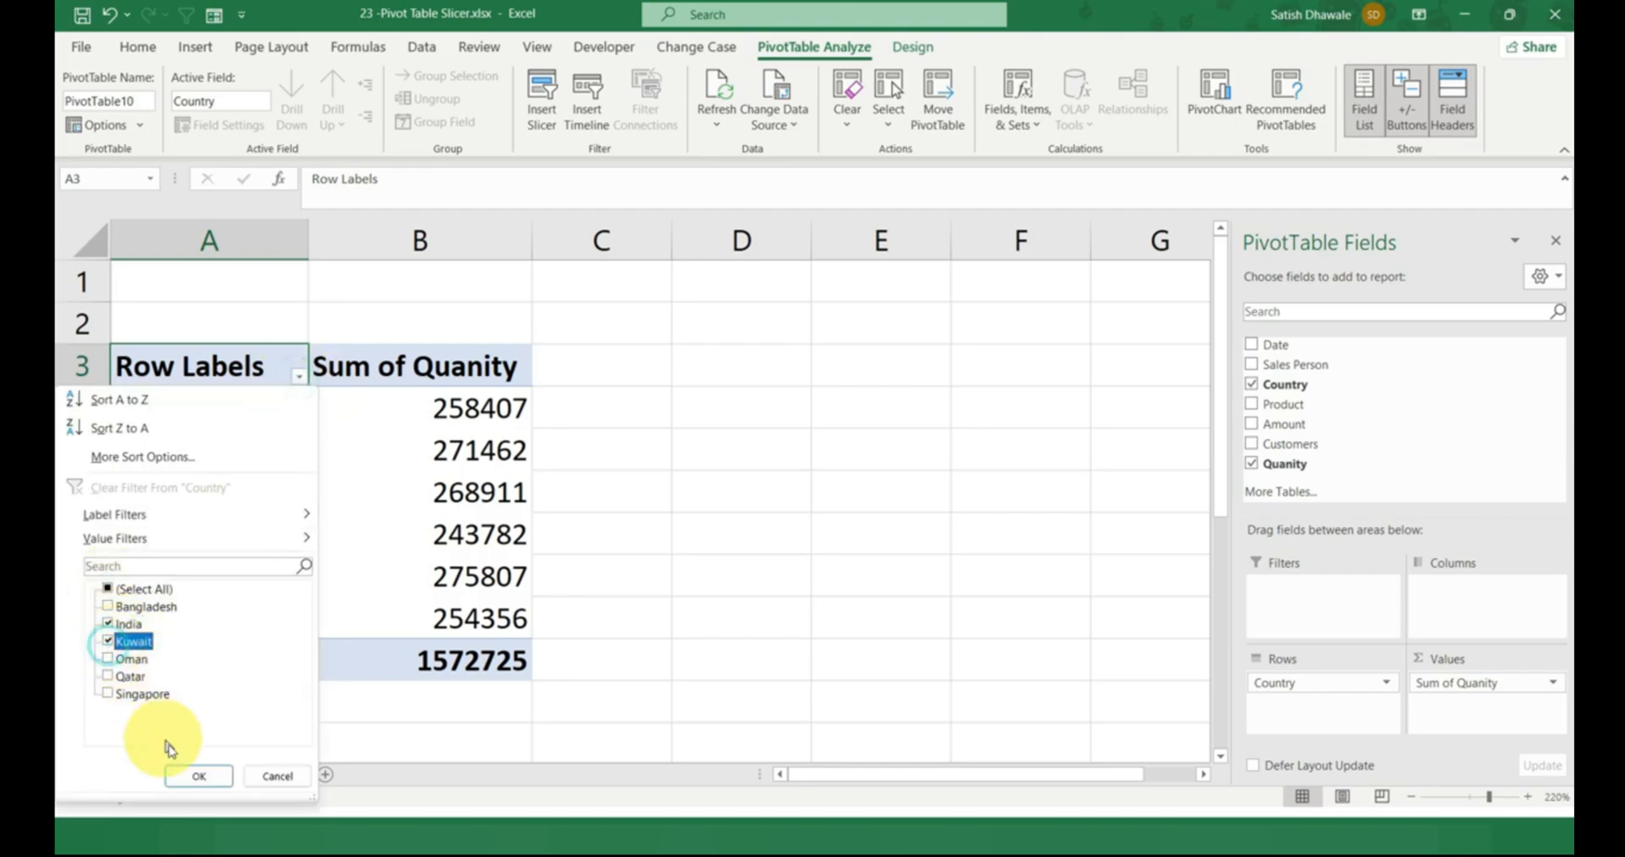
pyautogui.click(198, 775)
pyautogui.click(298, 378)
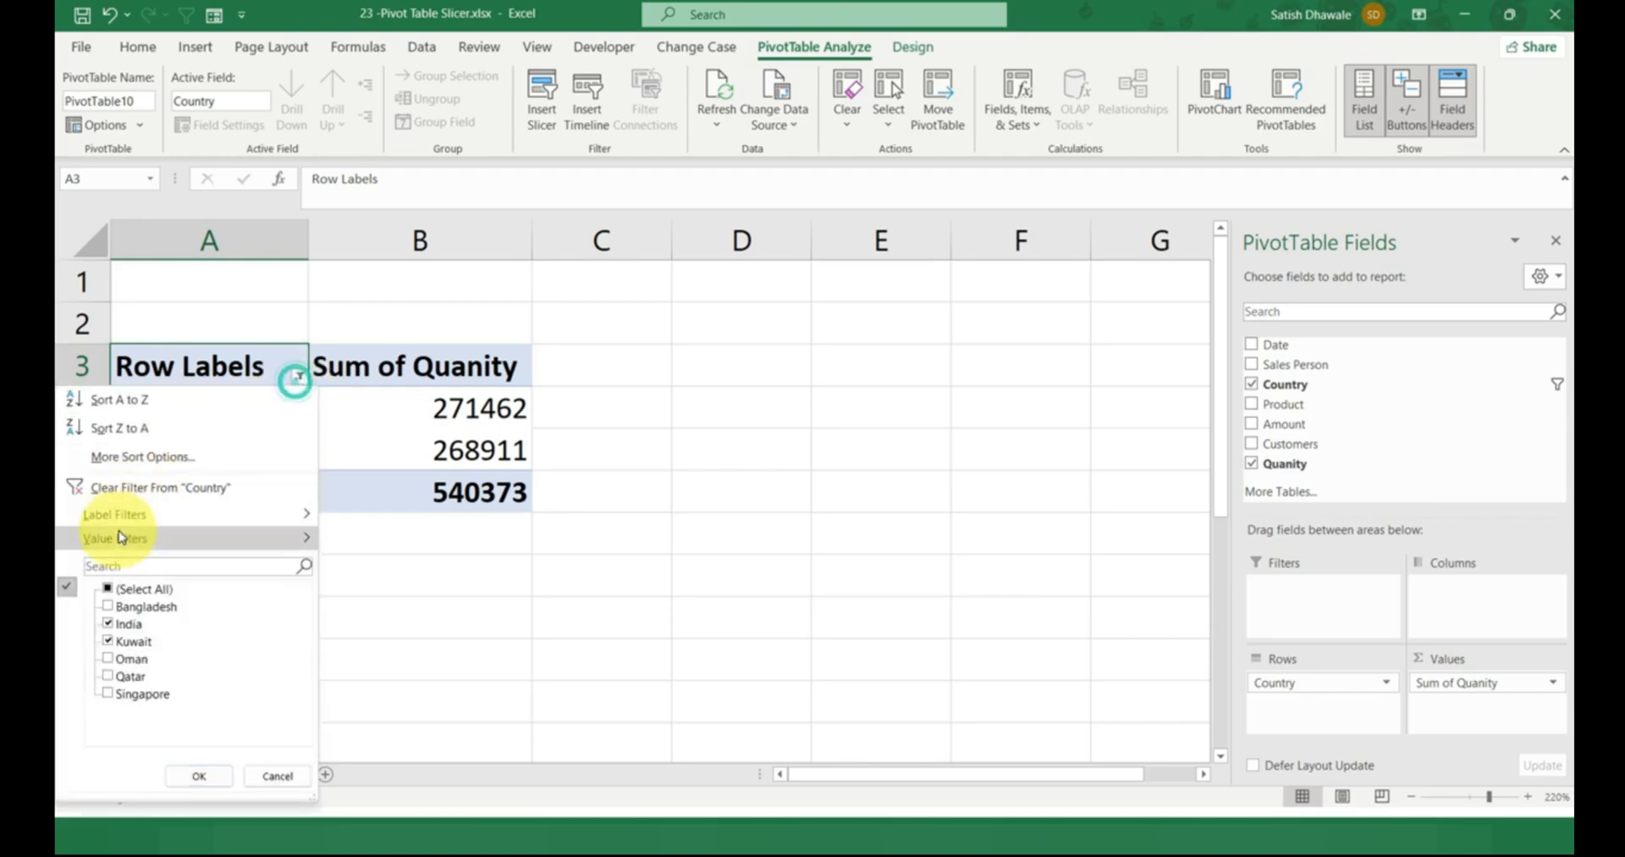
pyautogui.click(105, 488)
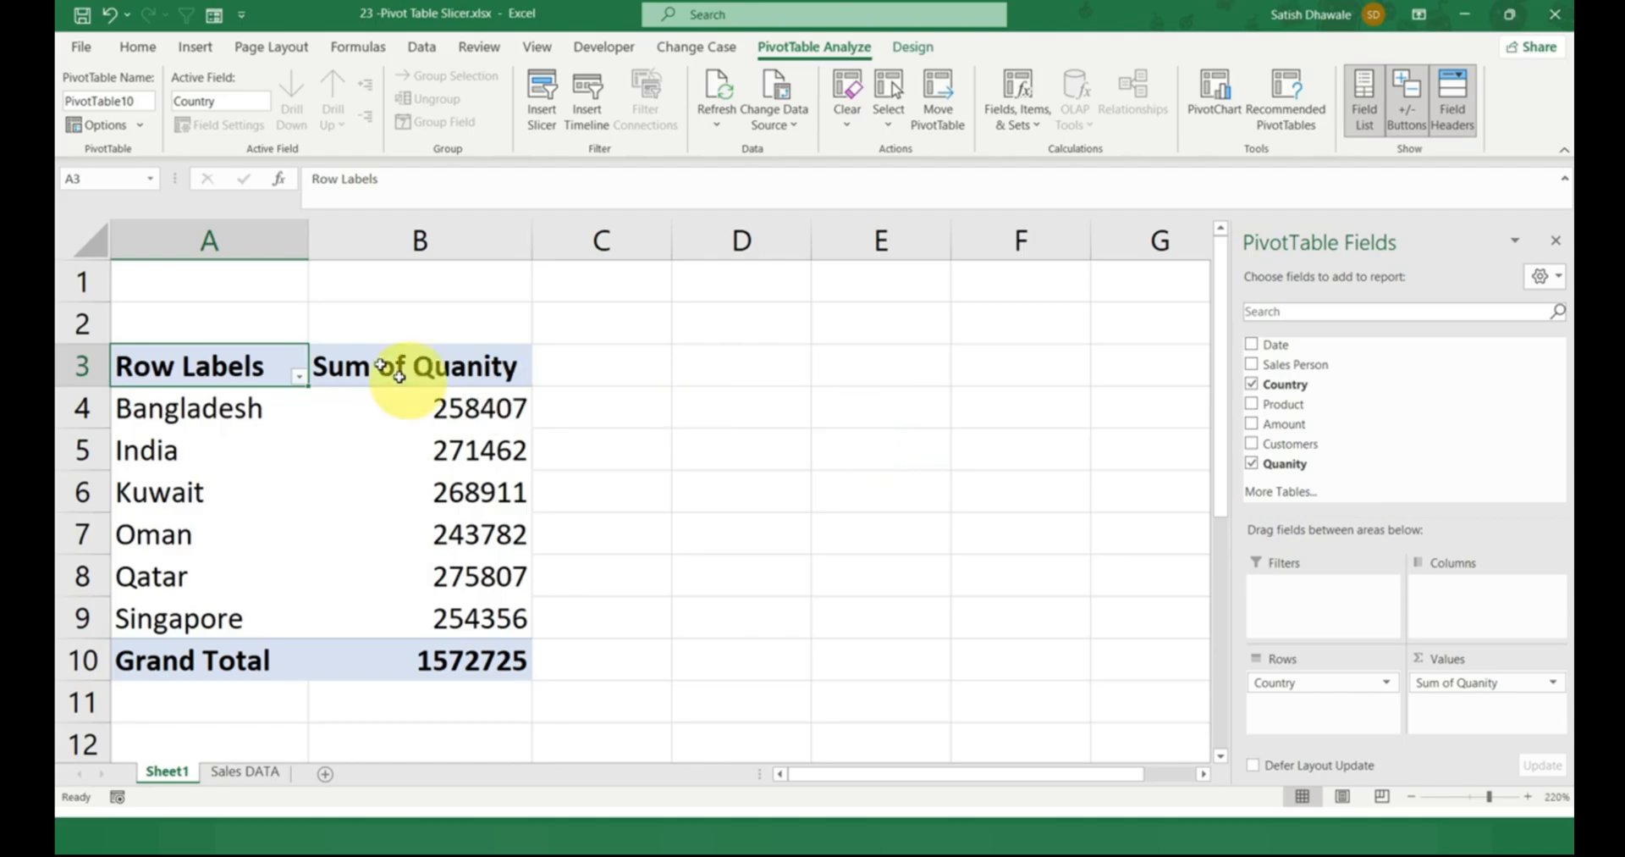
pyautogui.click(299, 376)
pyautogui.click(303, 383)
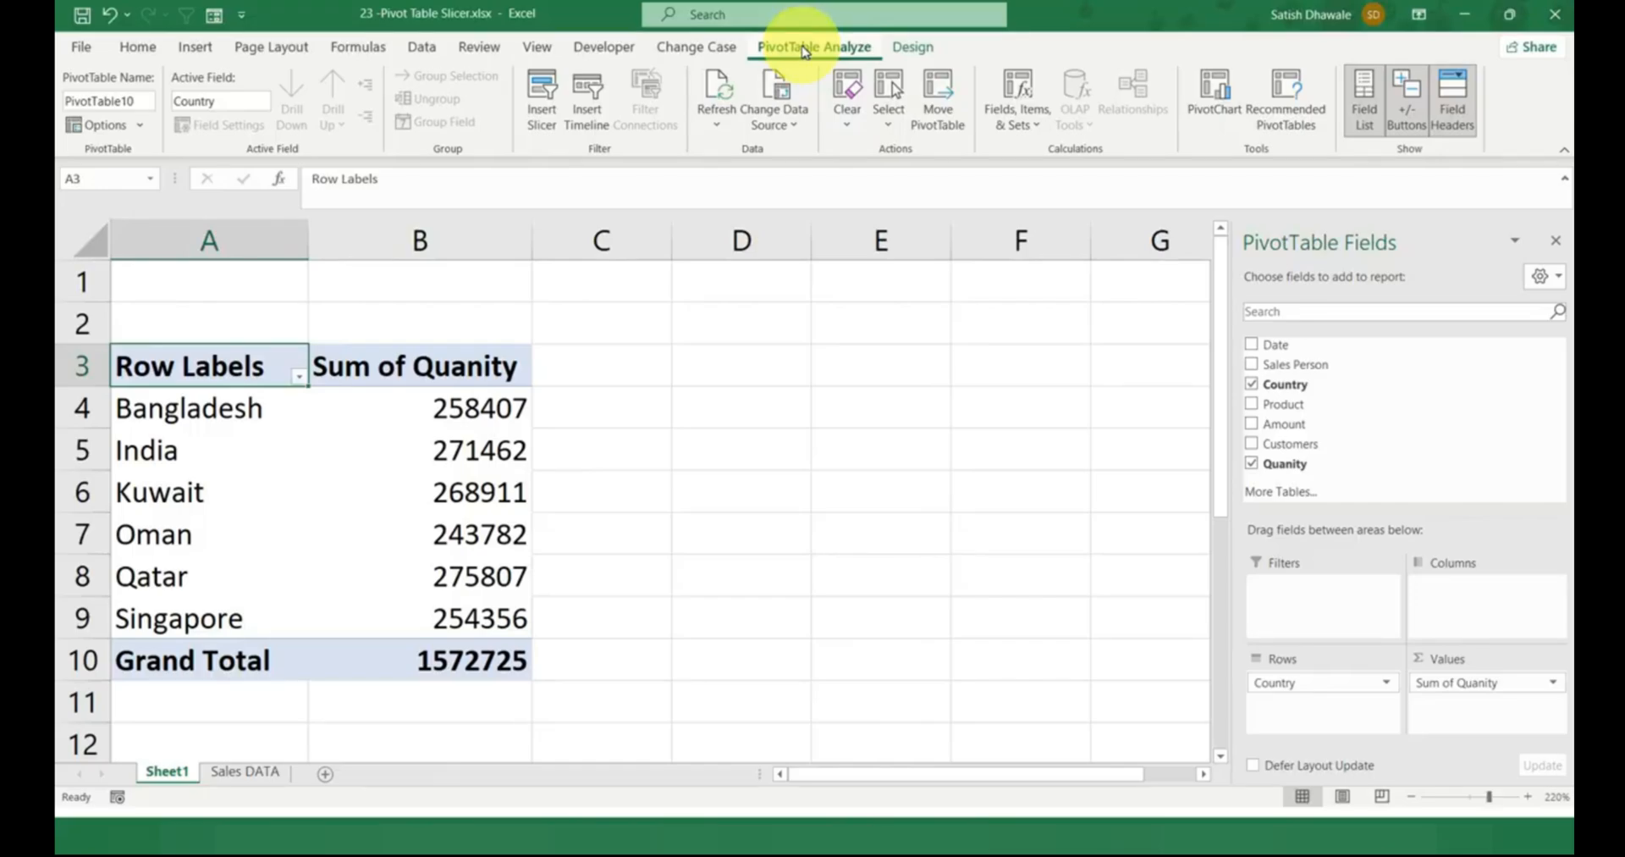
pyautogui.click(545, 95)
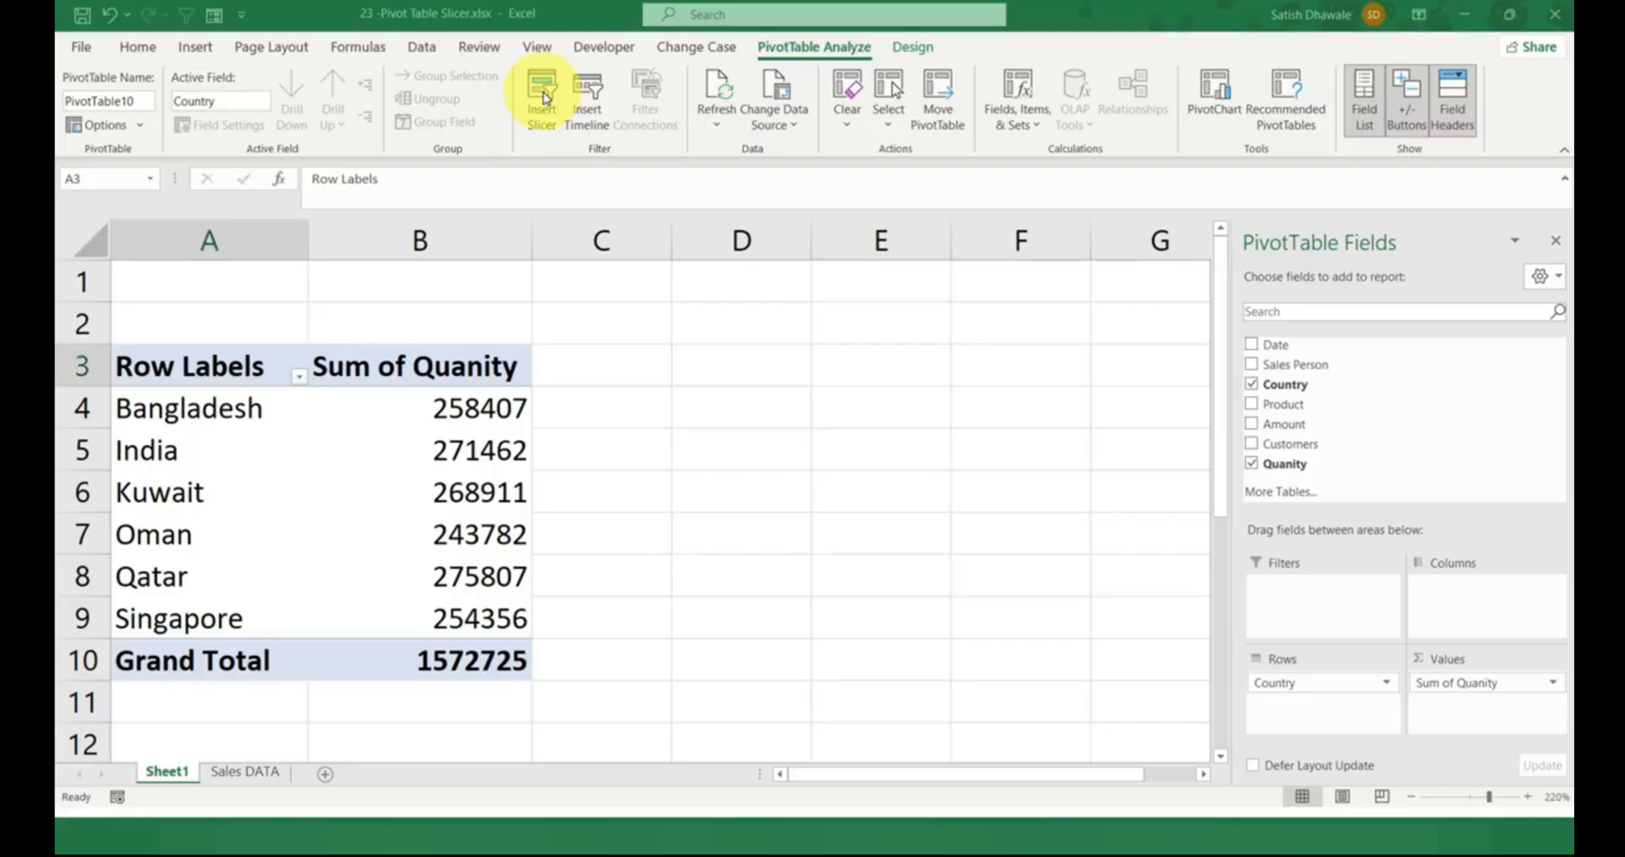
pyautogui.click(544, 95)
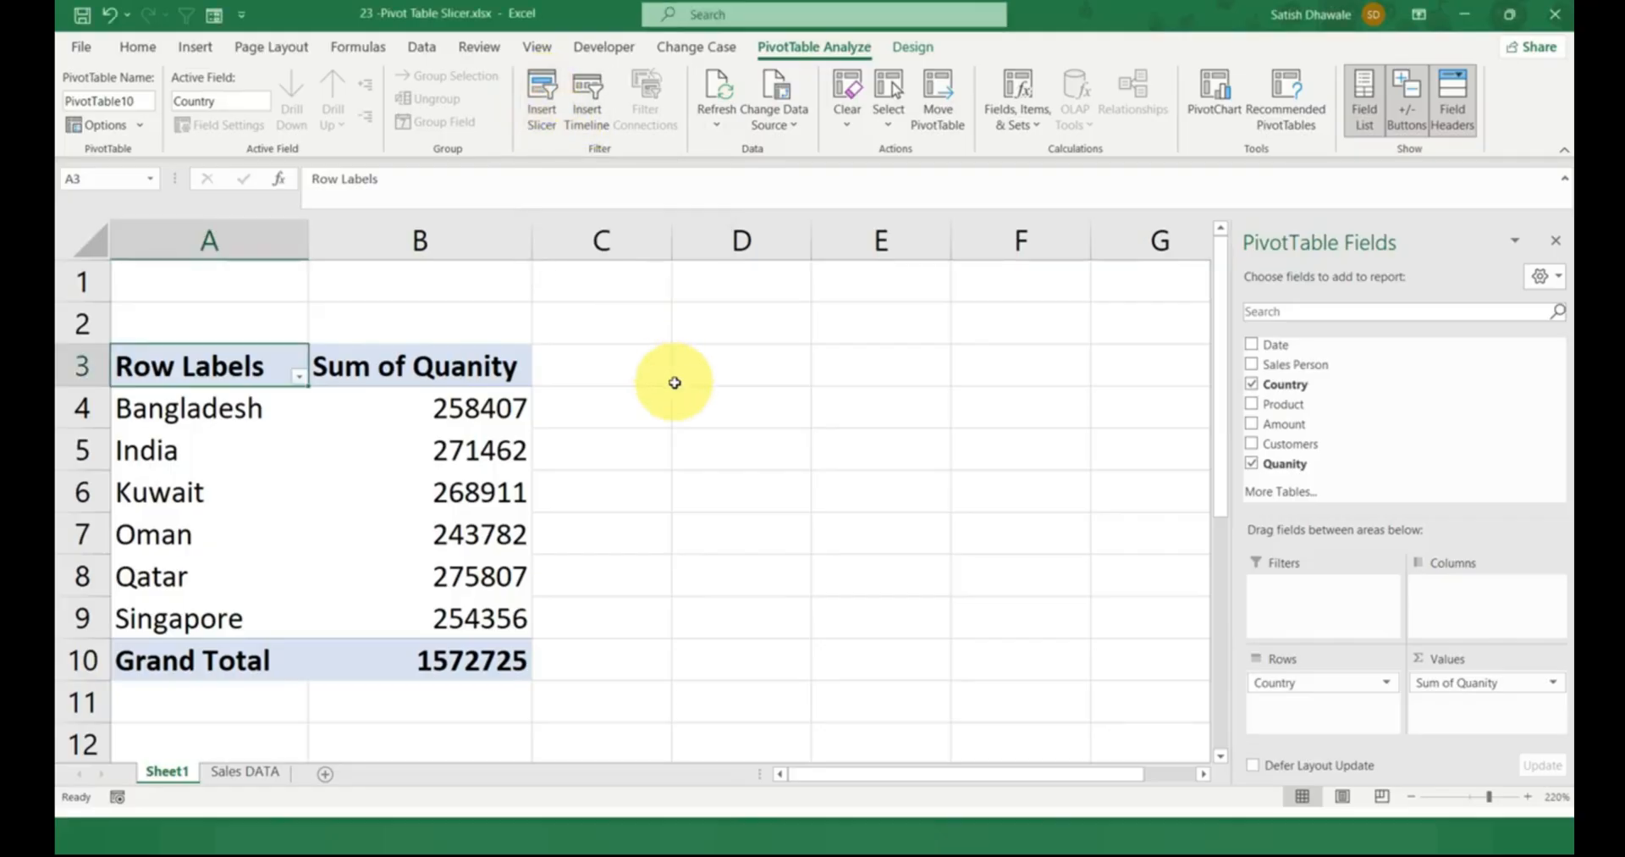
pyautogui.click(689, 377)
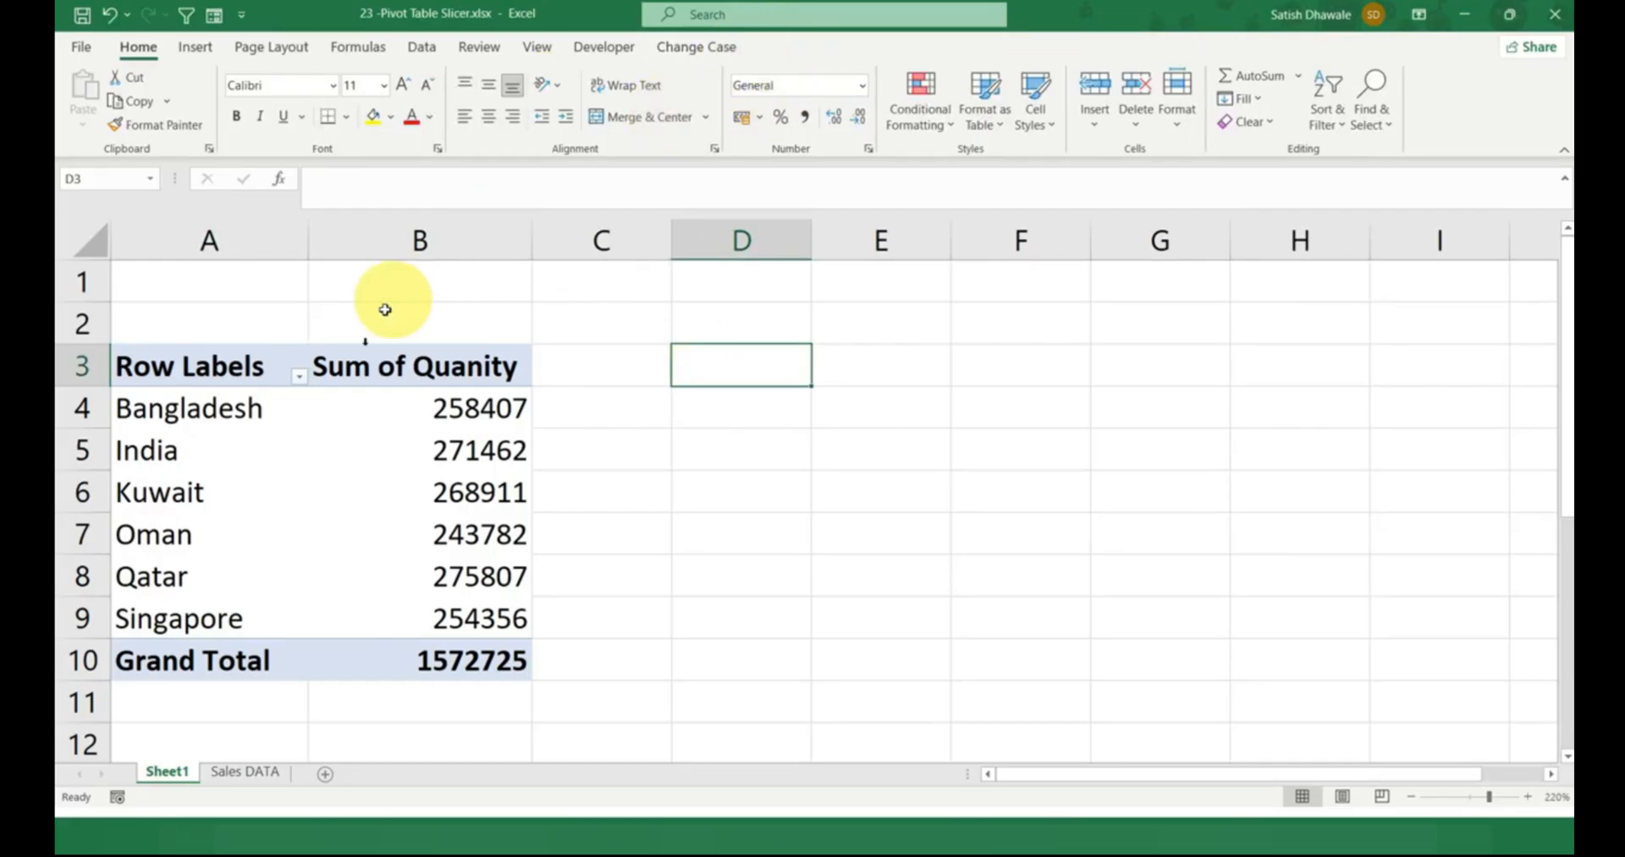
# Insert a slicer for the Country field of the PivotTable.
pyautogui.click(338, 434)
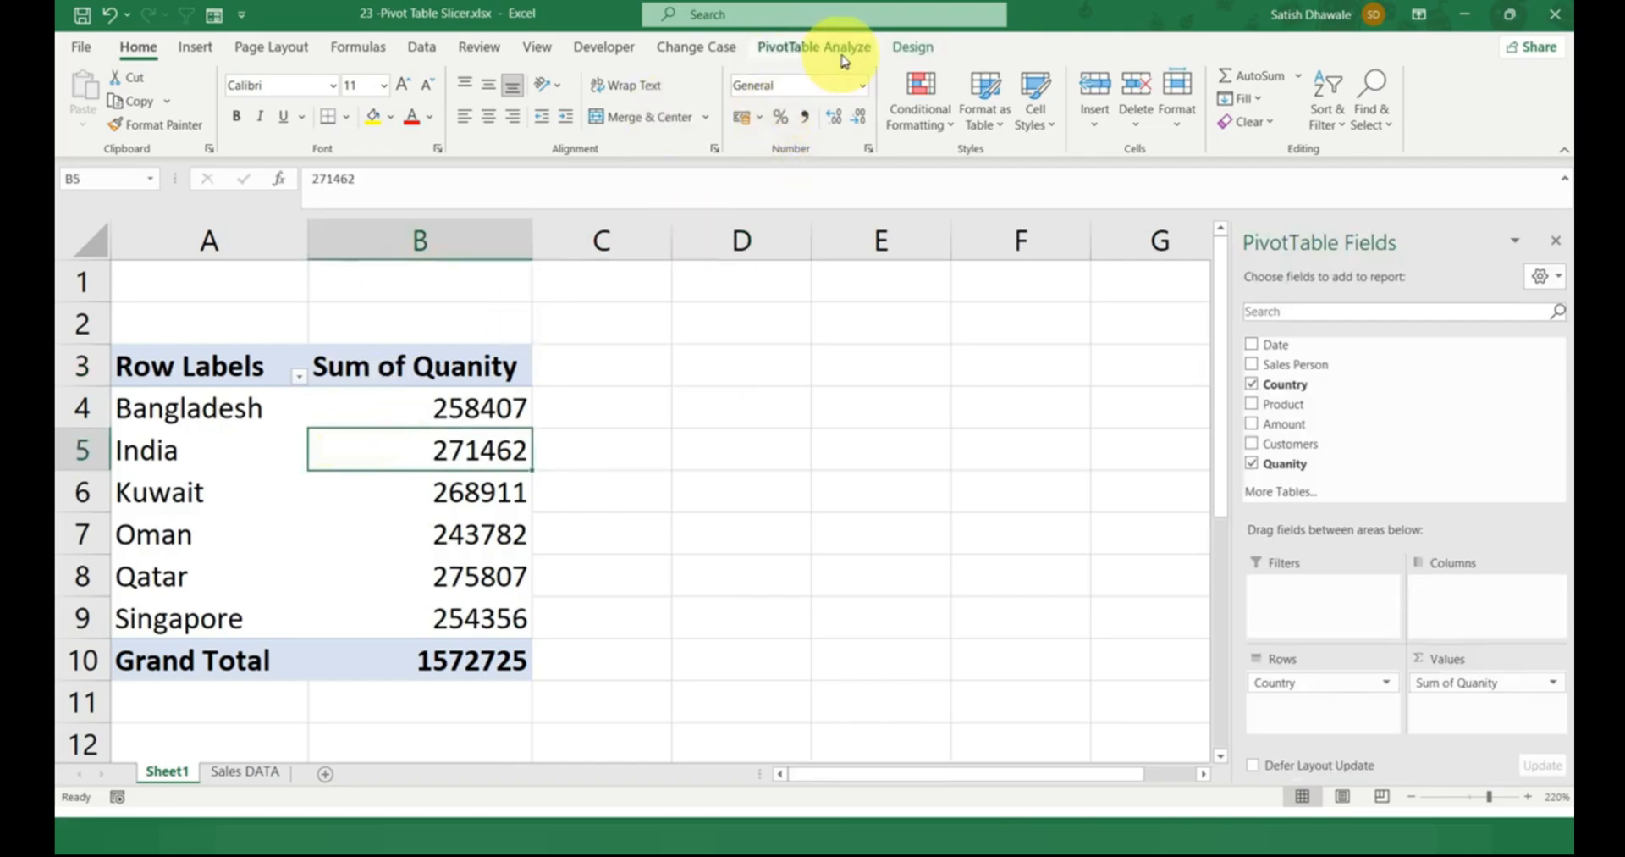
pyautogui.click(815, 46)
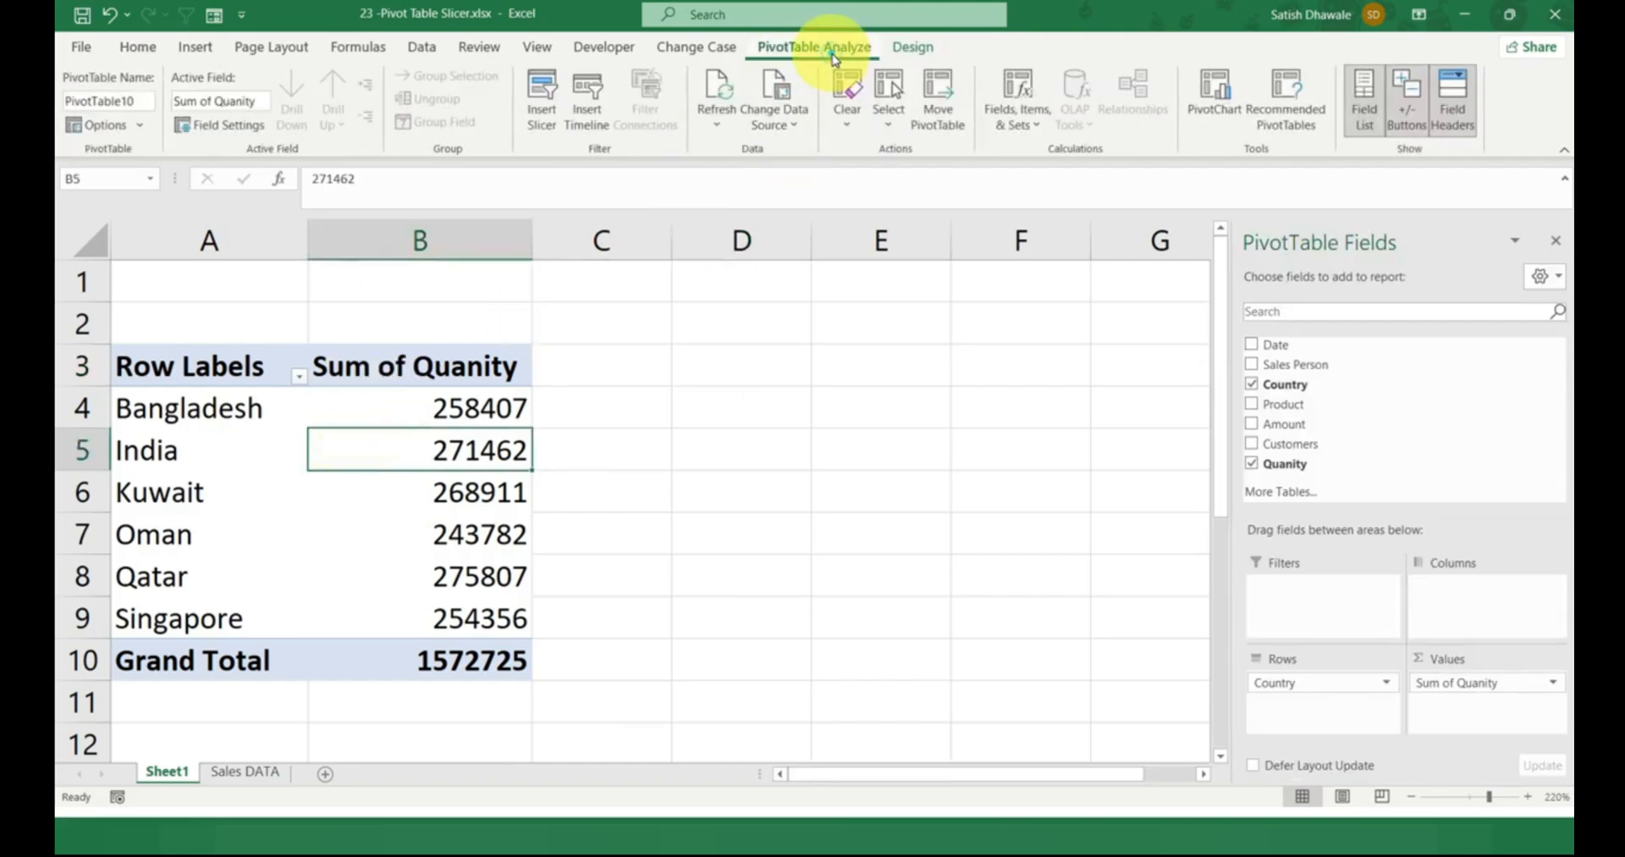
pyautogui.click(540, 103)
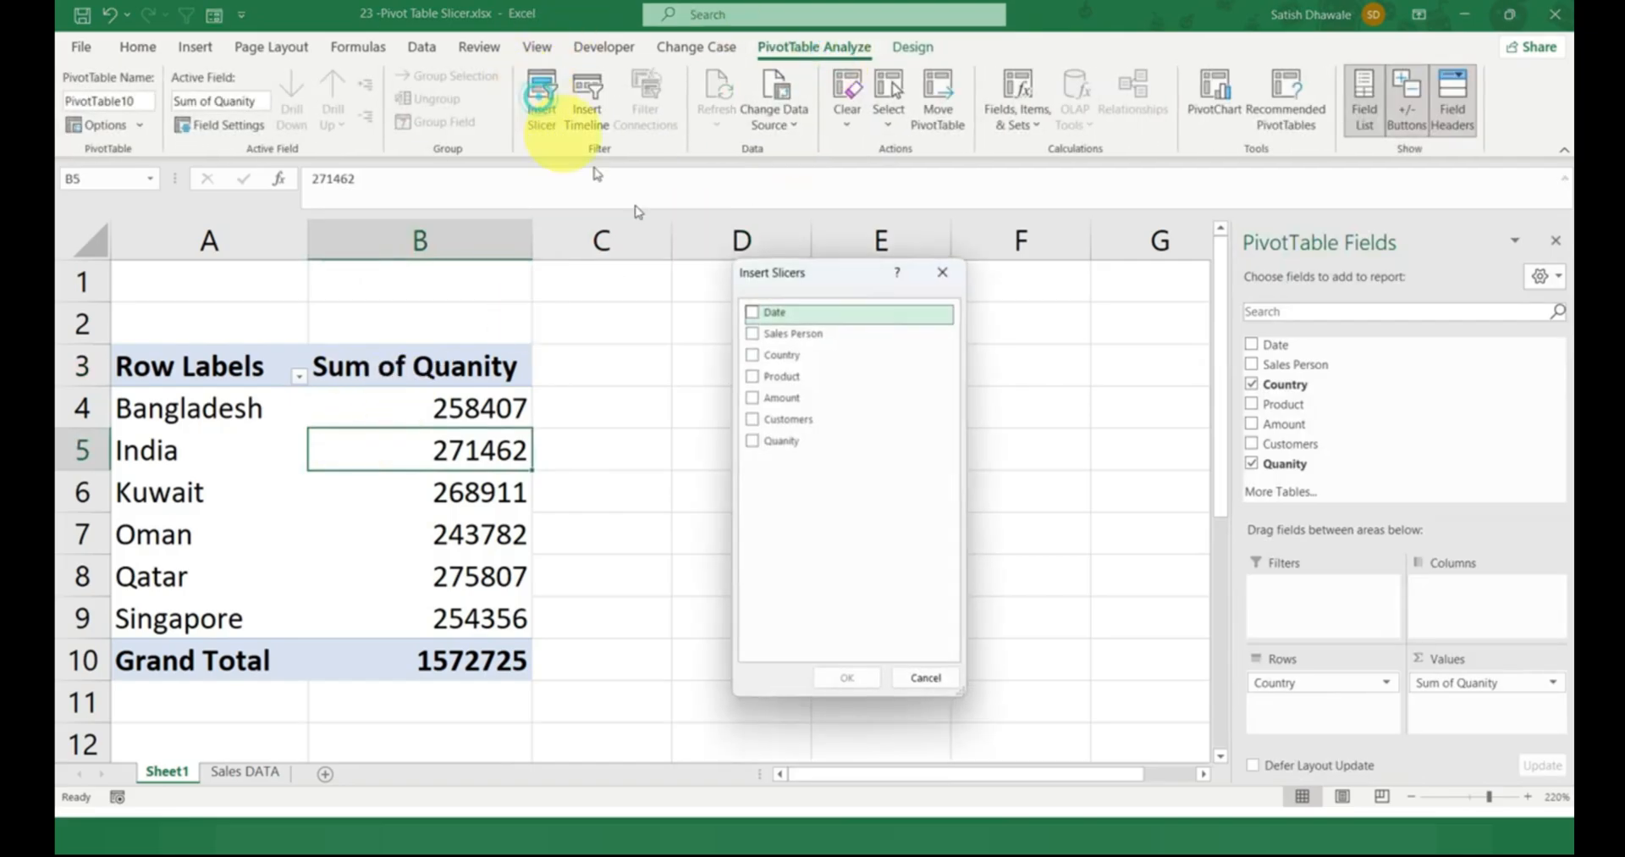
pyautogui.click(775, 364)
pyautogui.click(838, 678)
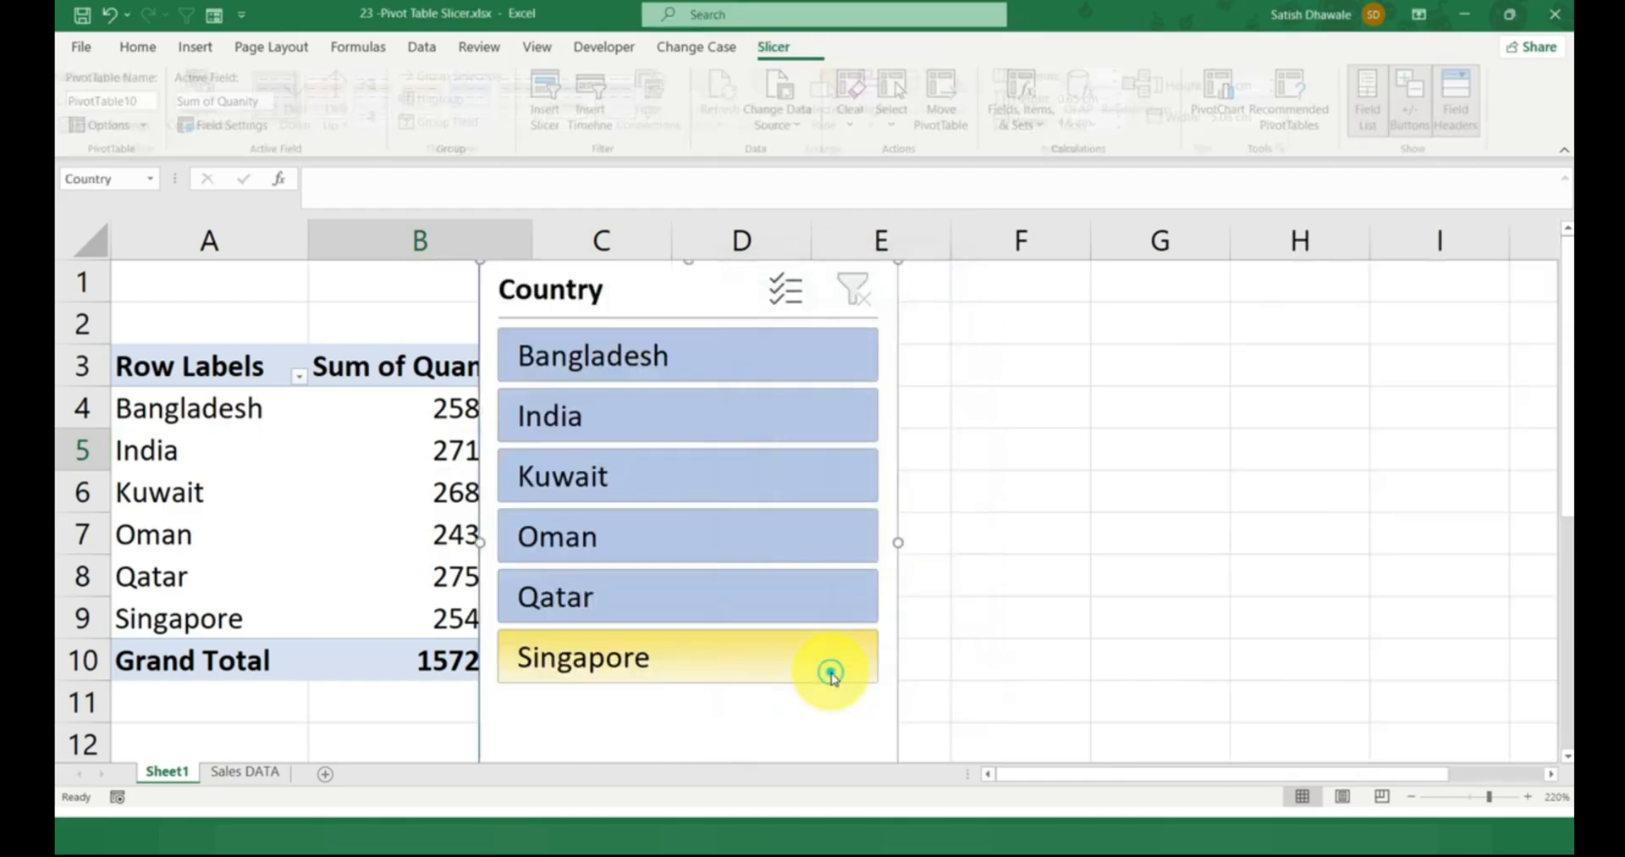
# Place the Country slicer beside the PivotTable and resize it to about 5.44 cm high and 5.12 cm wide, so all six countries fit.
pyautogui.moveTo(643, 300); pyautogui.dragTo(717, 337)
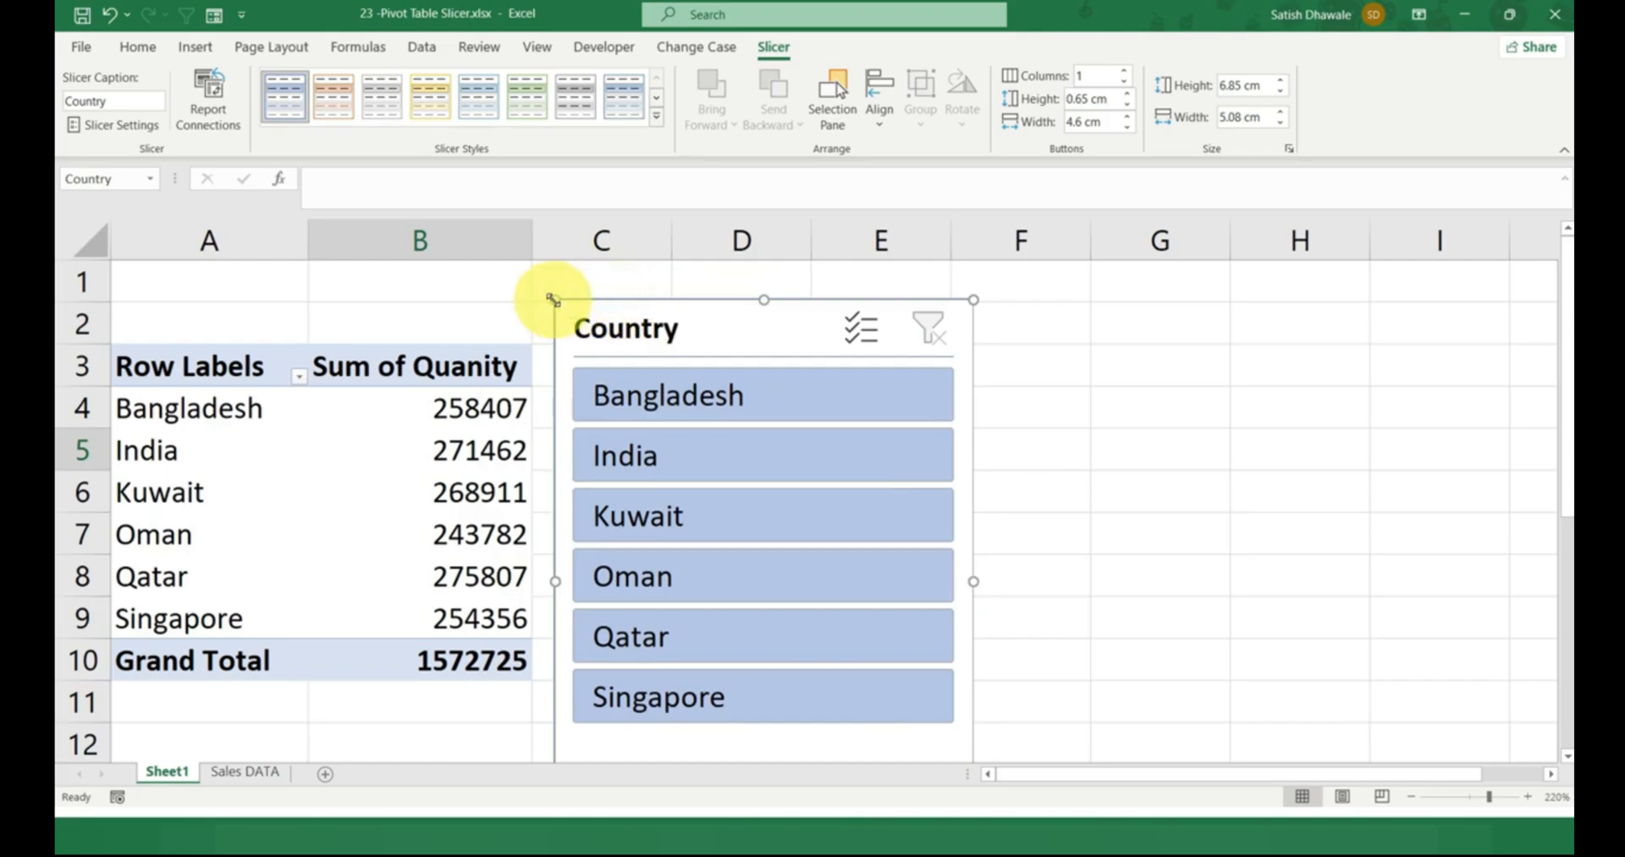
pyautogui.moveTo(601, 357); pyautogui.dragTo(734, 303)
pyautogui.moveTo(905, 502); pyautogui.dragTo(1058, 506)
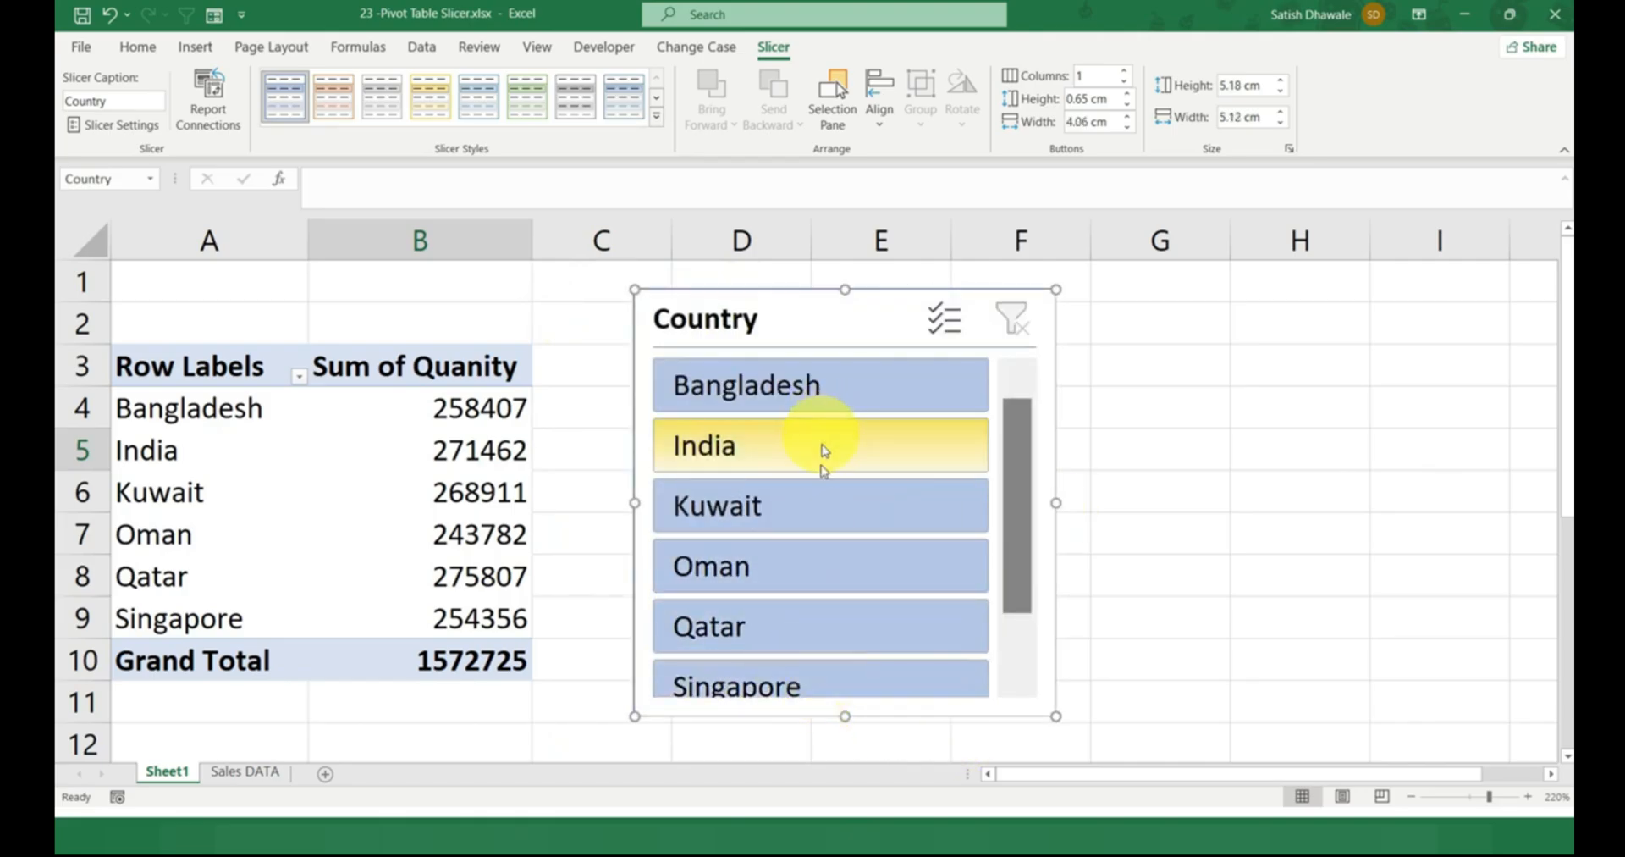
pyautogui.moveTo(786, 326); pyautogui.dragTo(748, 317)
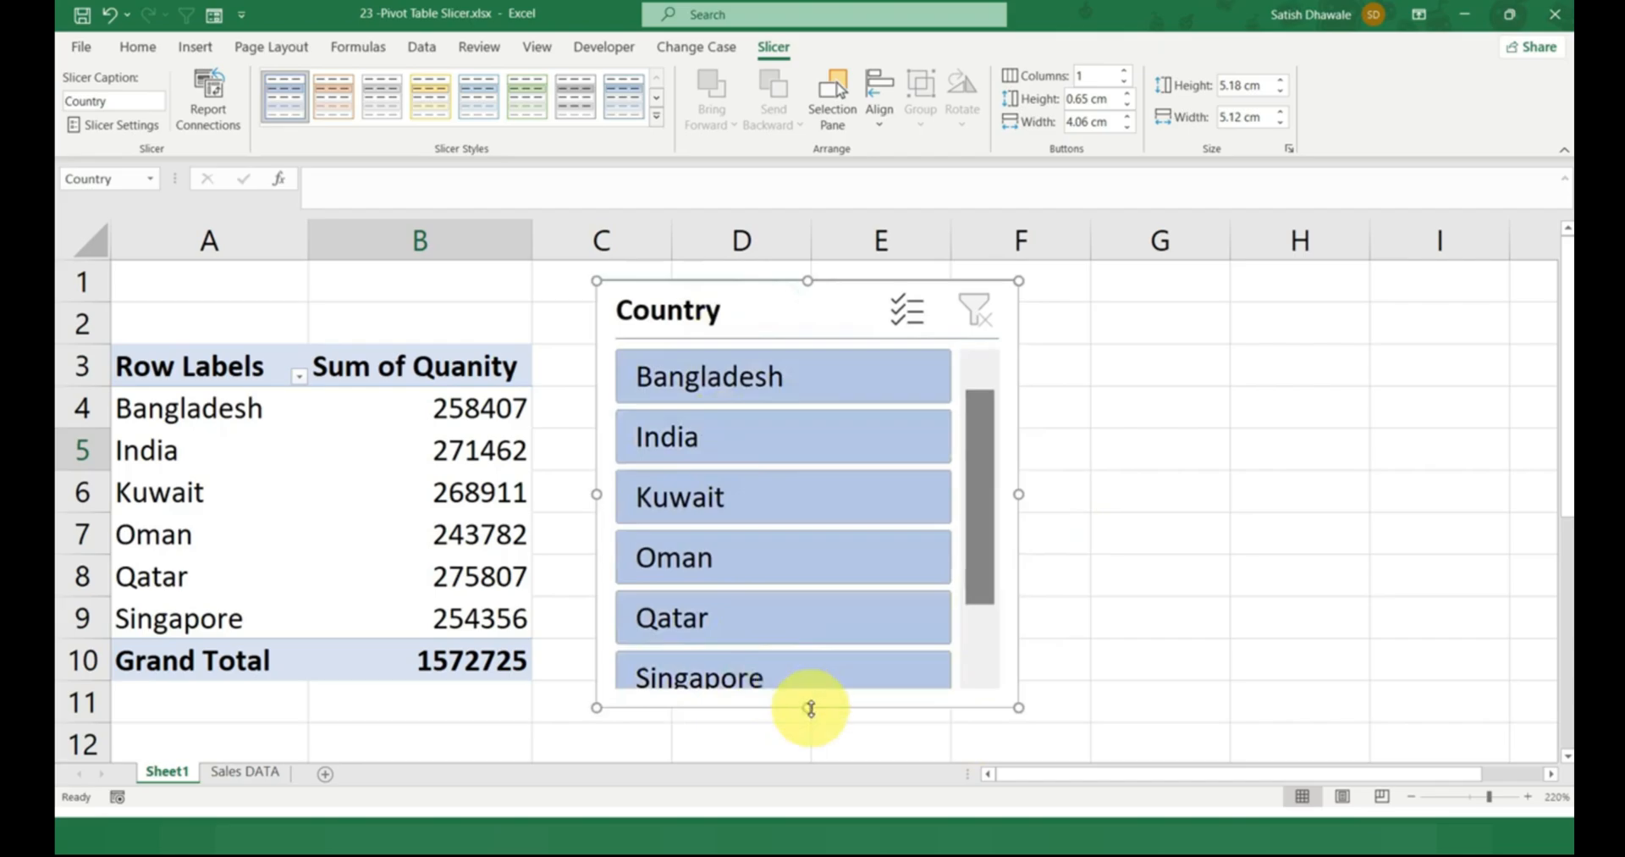
pyautogui.moveTo(810, 708); pyautogui.dragTo(811, 728)
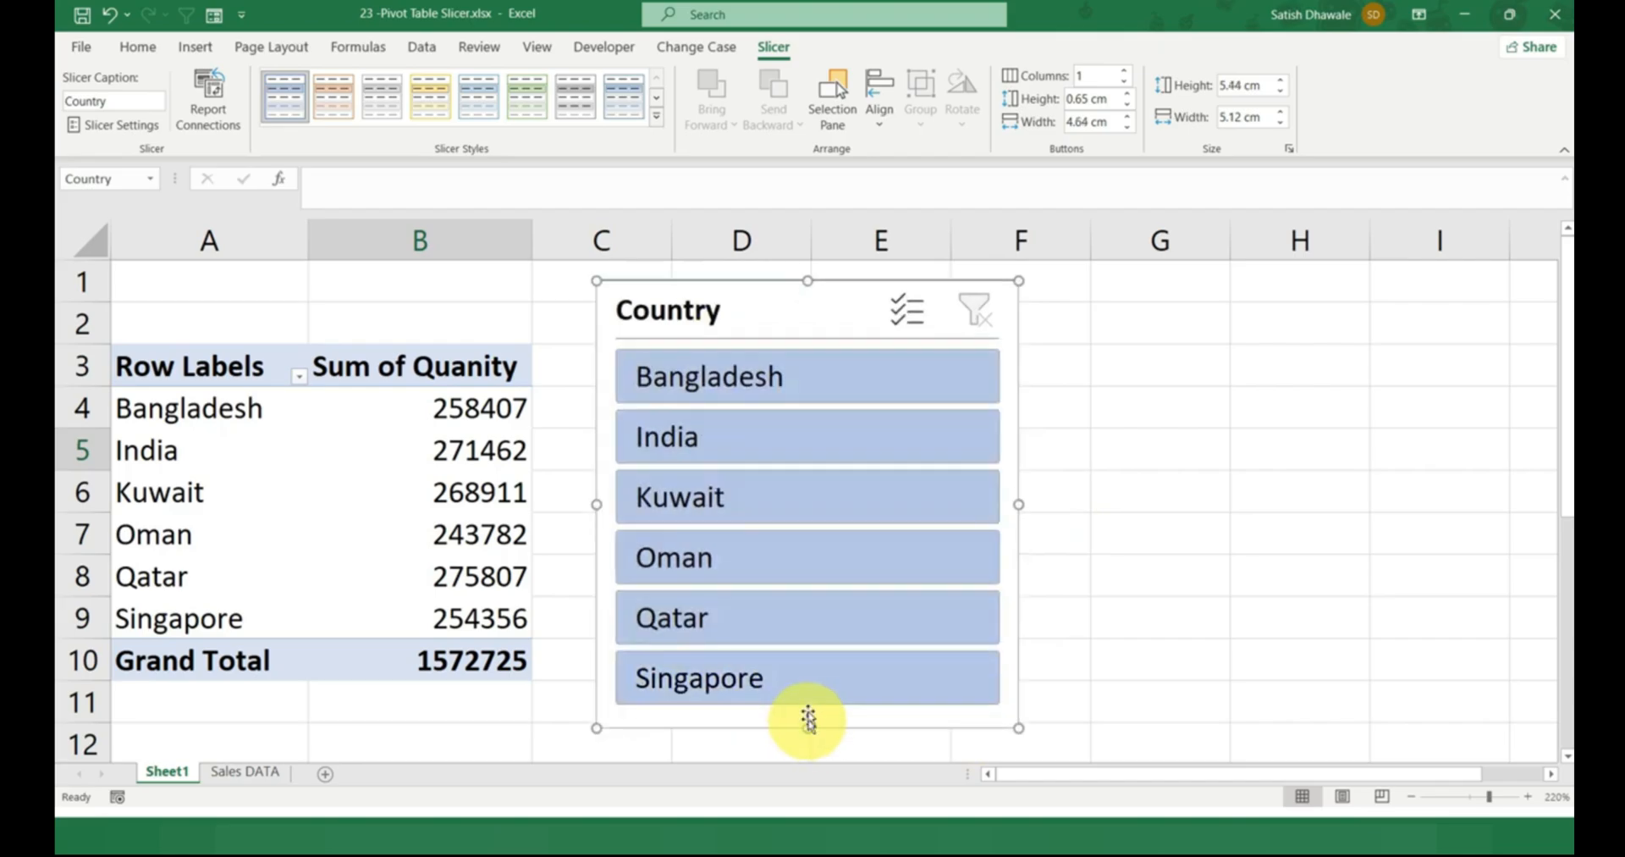
# Filter the PivotTable through the slicer by one country at a time, from India to Singapore and back to Bangladesh, ending on Kuwait.
pyautogui.click(722, 440)
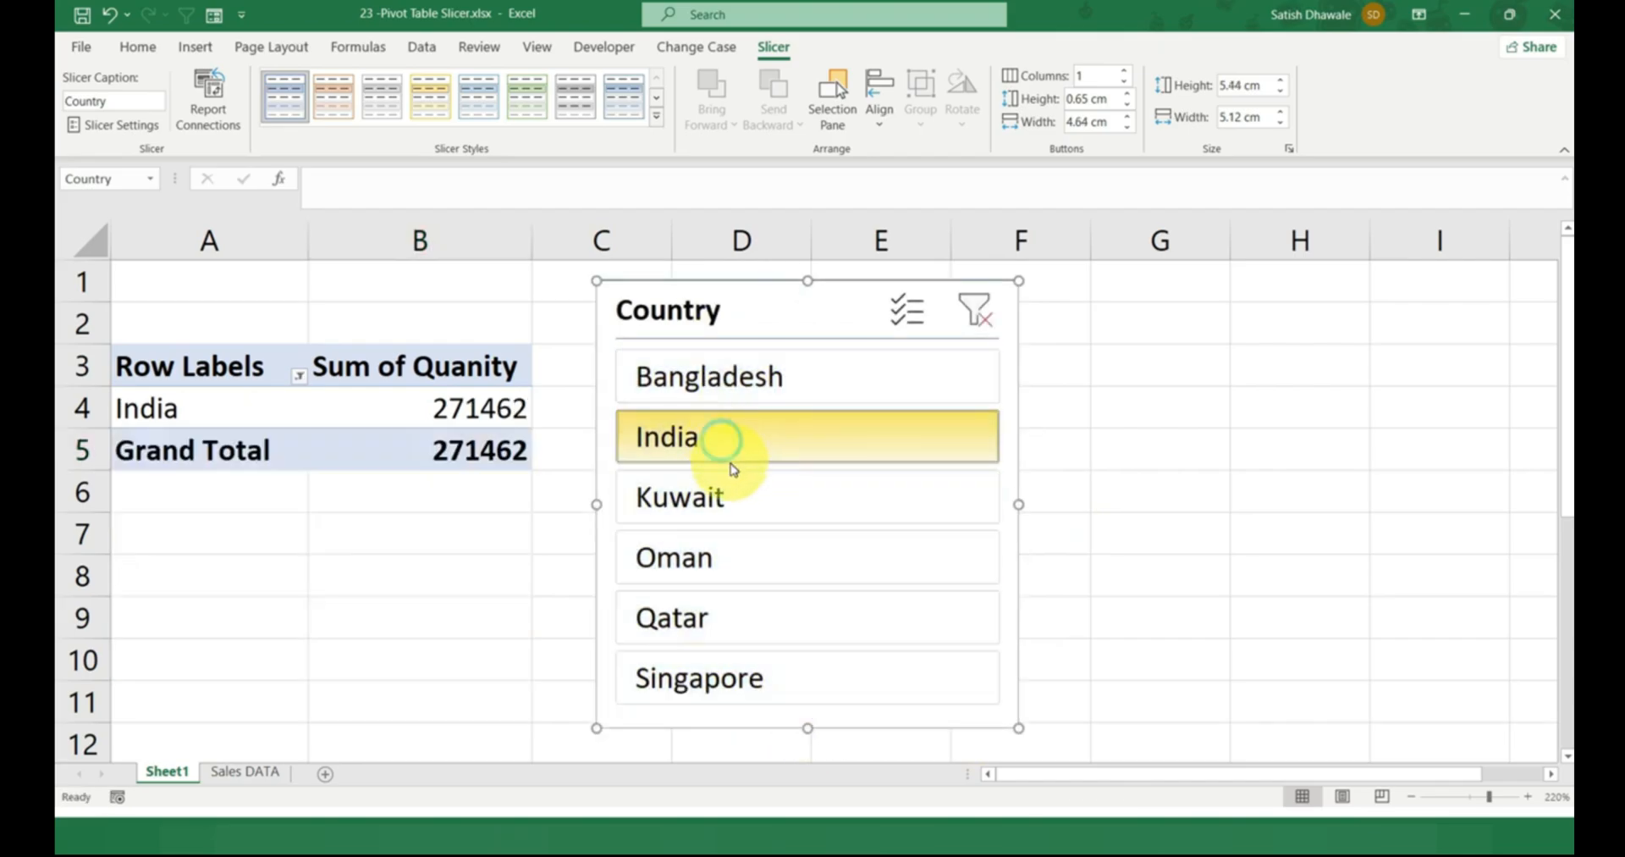
pyautogui.click(733, 505)
pyautogui.click(736, 559)
pyautogui.click(740, 613)
pyautogui.click(739, 675)
pyautogui.click(739, 614)
pyautogui.click(730, 557)
pyautogui.click(726, 499)
pyautogui.click(730, 439)
pyautogui.click(748, 385)
pyautogui.click(741, 436)
pyautogui.click(756, 498)
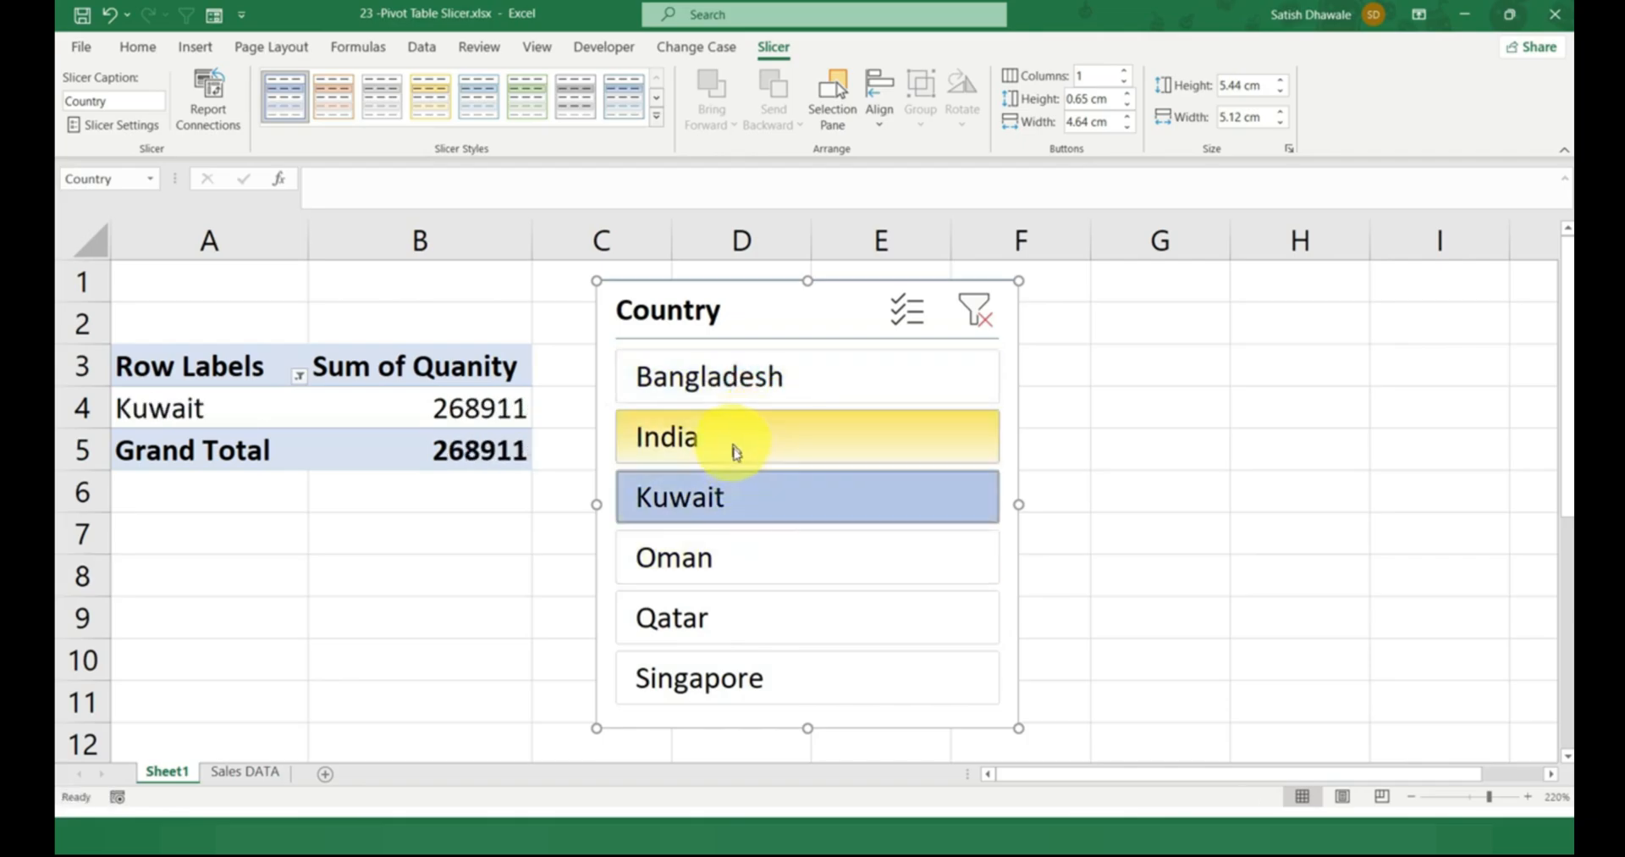
# Add Qatar, India and Bangladesh to the slicer's Kuwait selection, and clear the slicer filter.
pyautogui.click(734, 603)
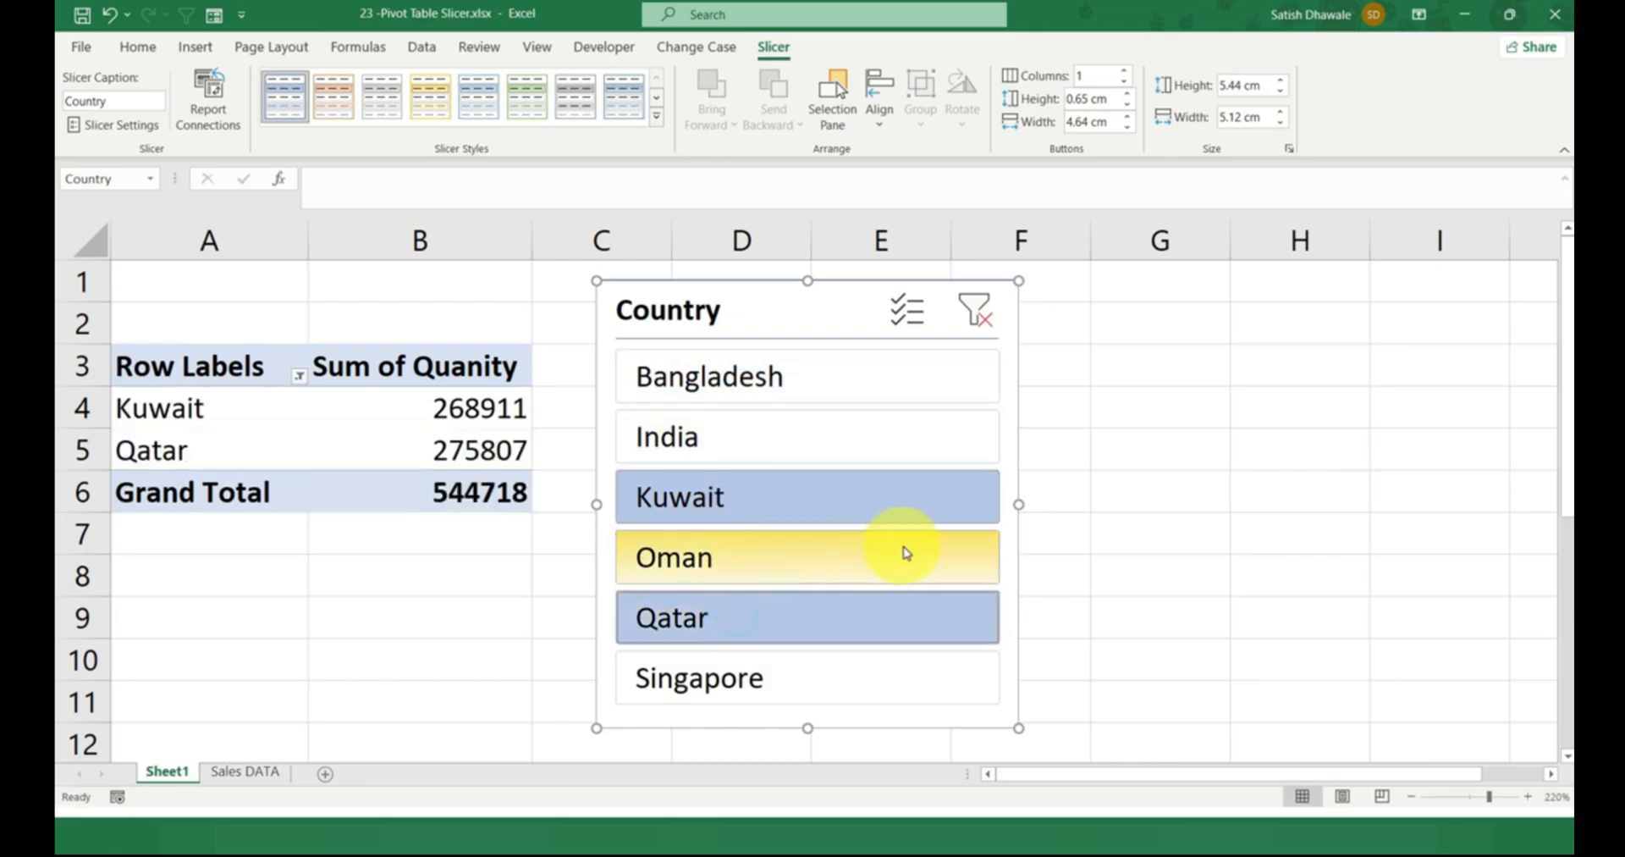
pyautogui.keyDown('ctrl'); pyautogui.click(770, 442); pyautogui.keyUp('ctrl')
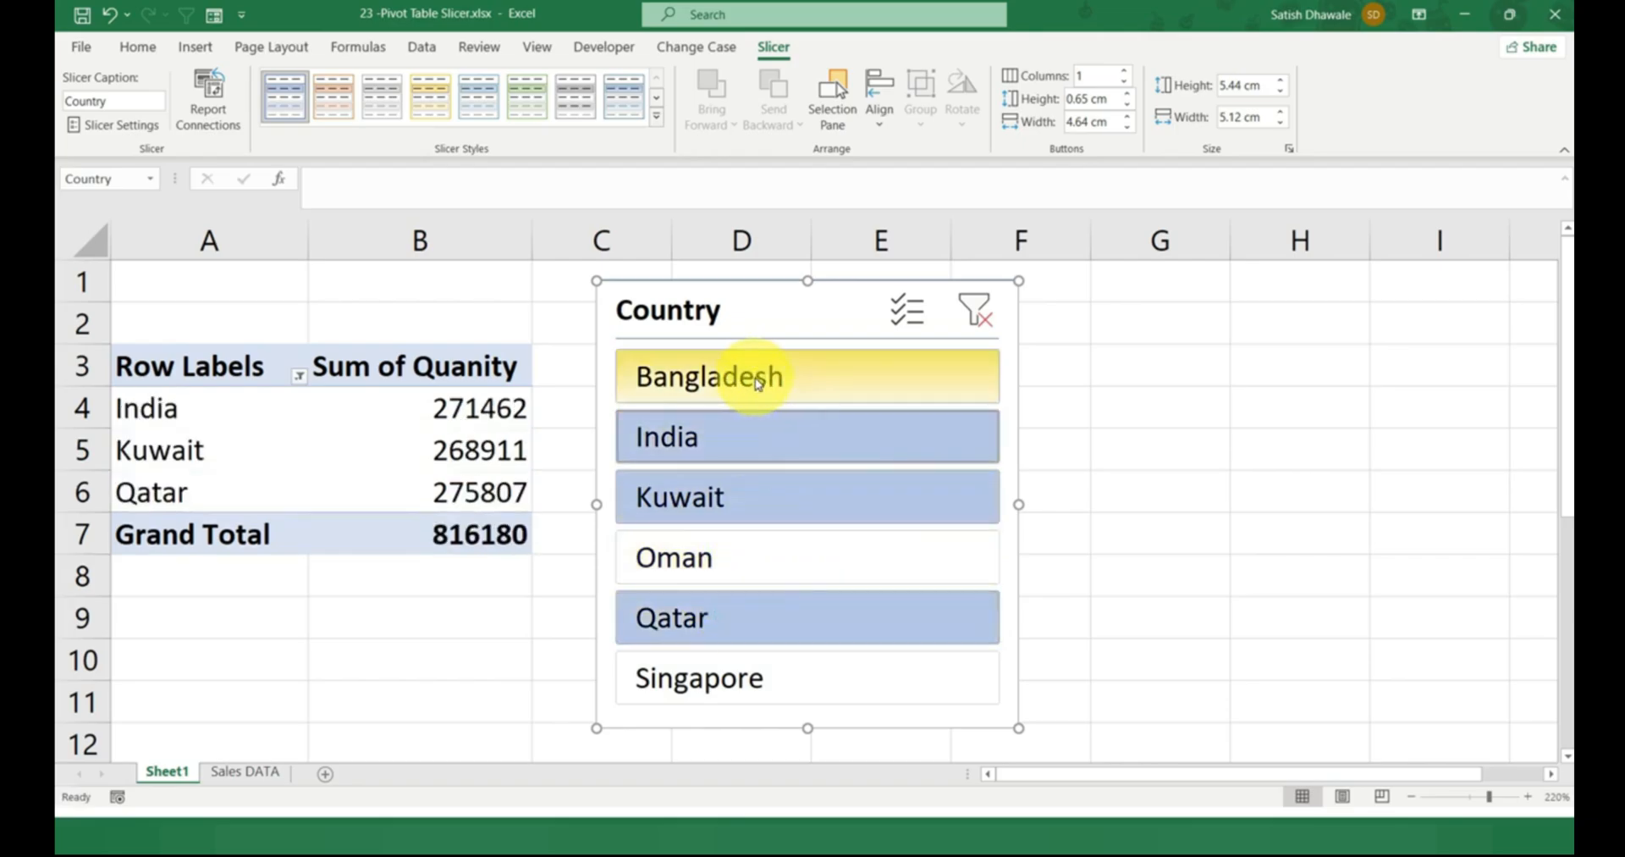
pyautogui.keyDown('ctrl'); pyautogui.click(715, 376); pyautogui.keyUp('ctrl')
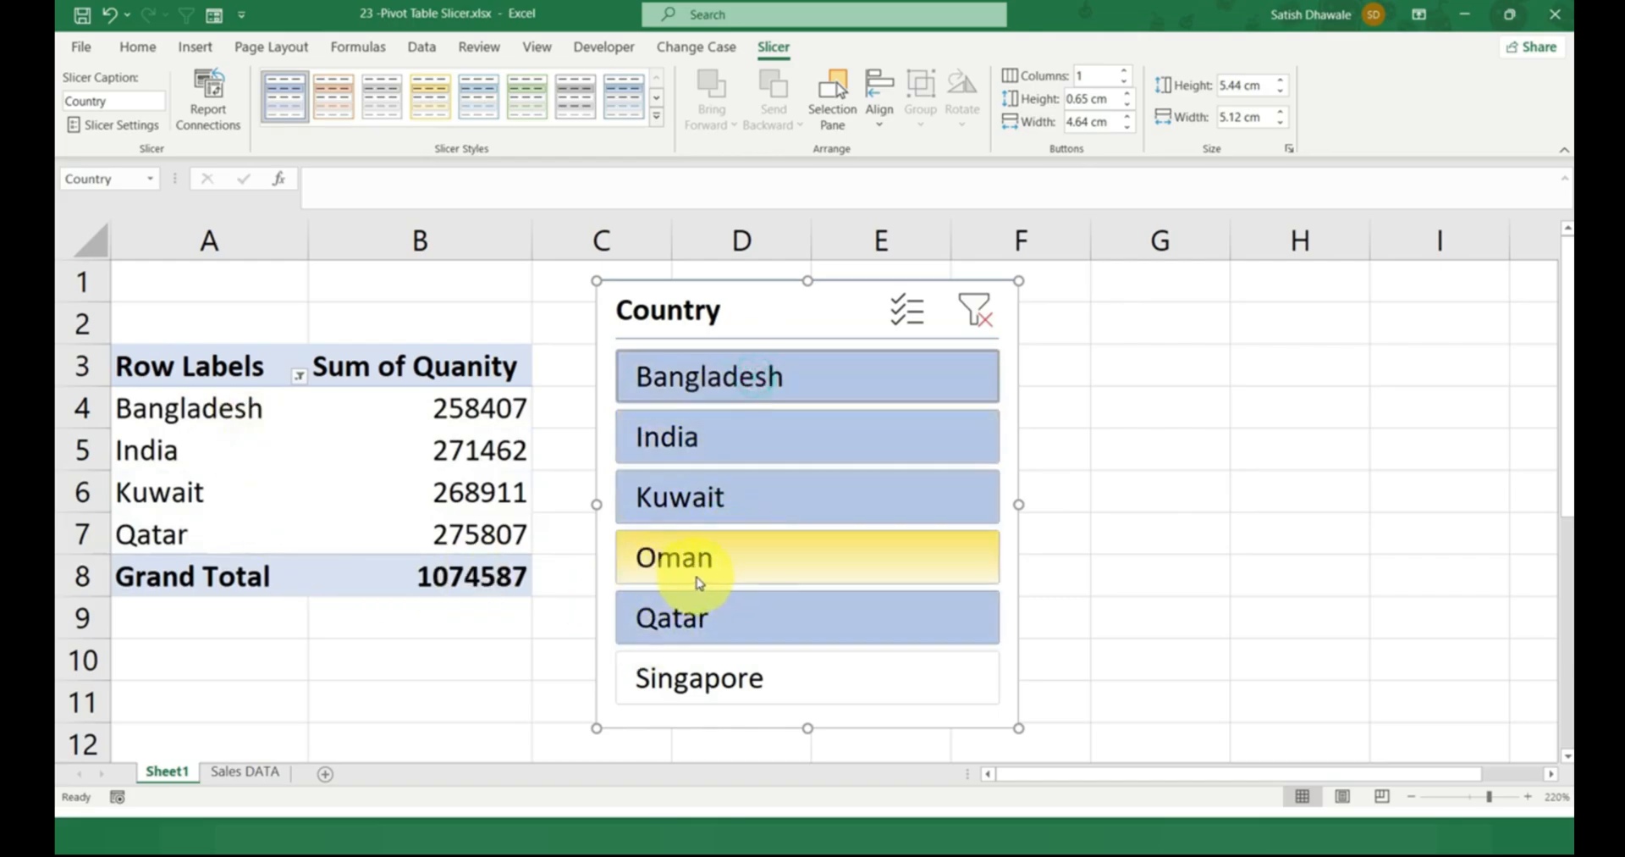
pyautogui.click(980, 315)
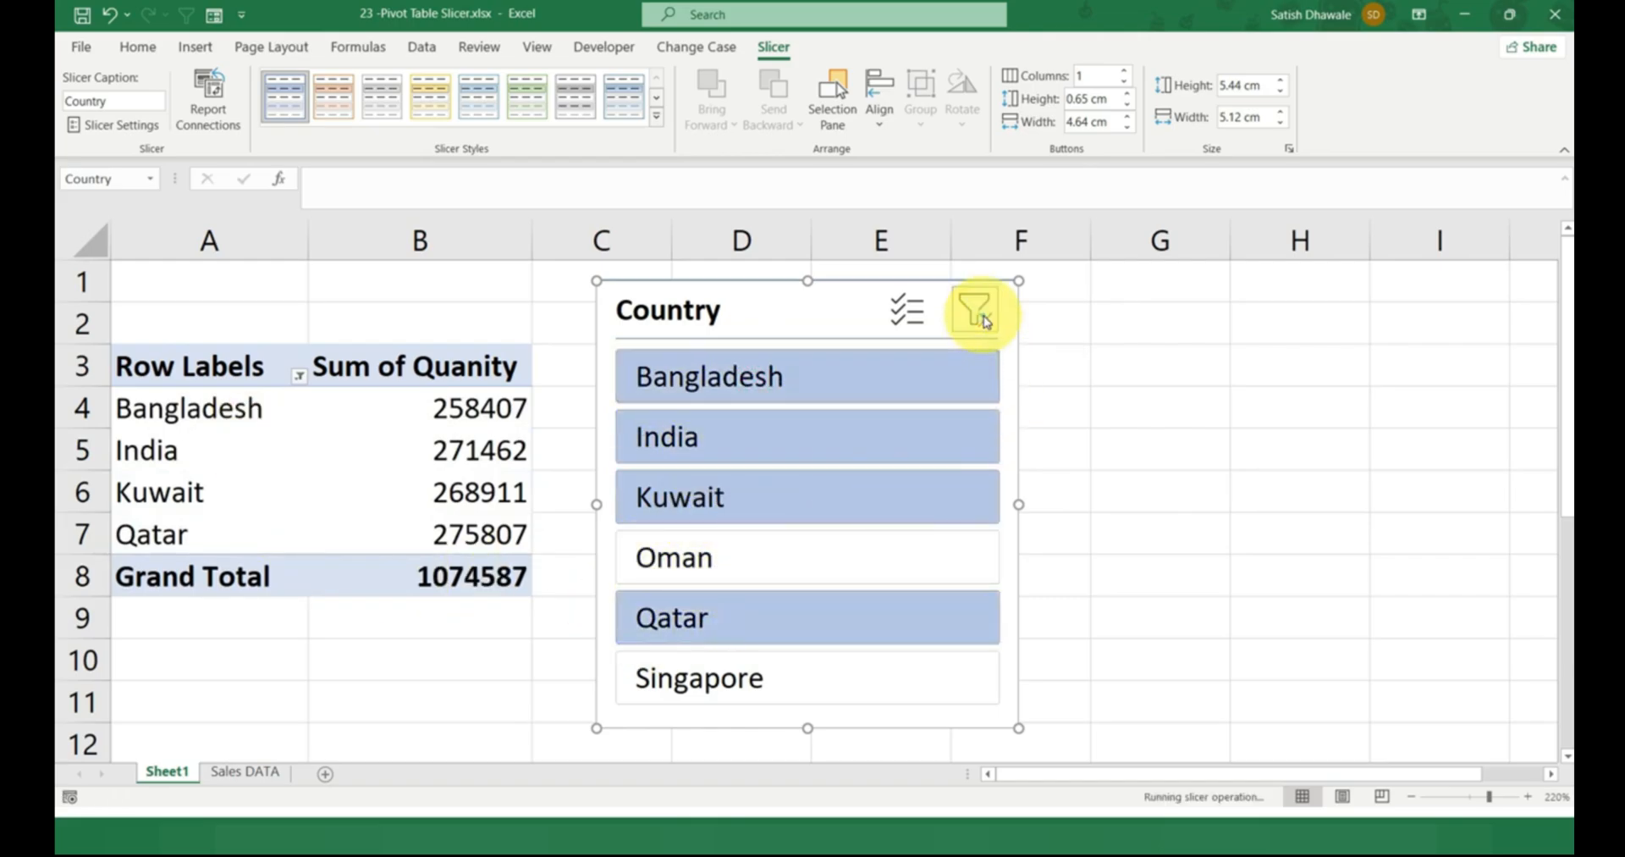
# Exclude Bangladesh with the slicer's Multi-Select mode, and reset both the filter and the mode.
pyautogui.click(908, 315)
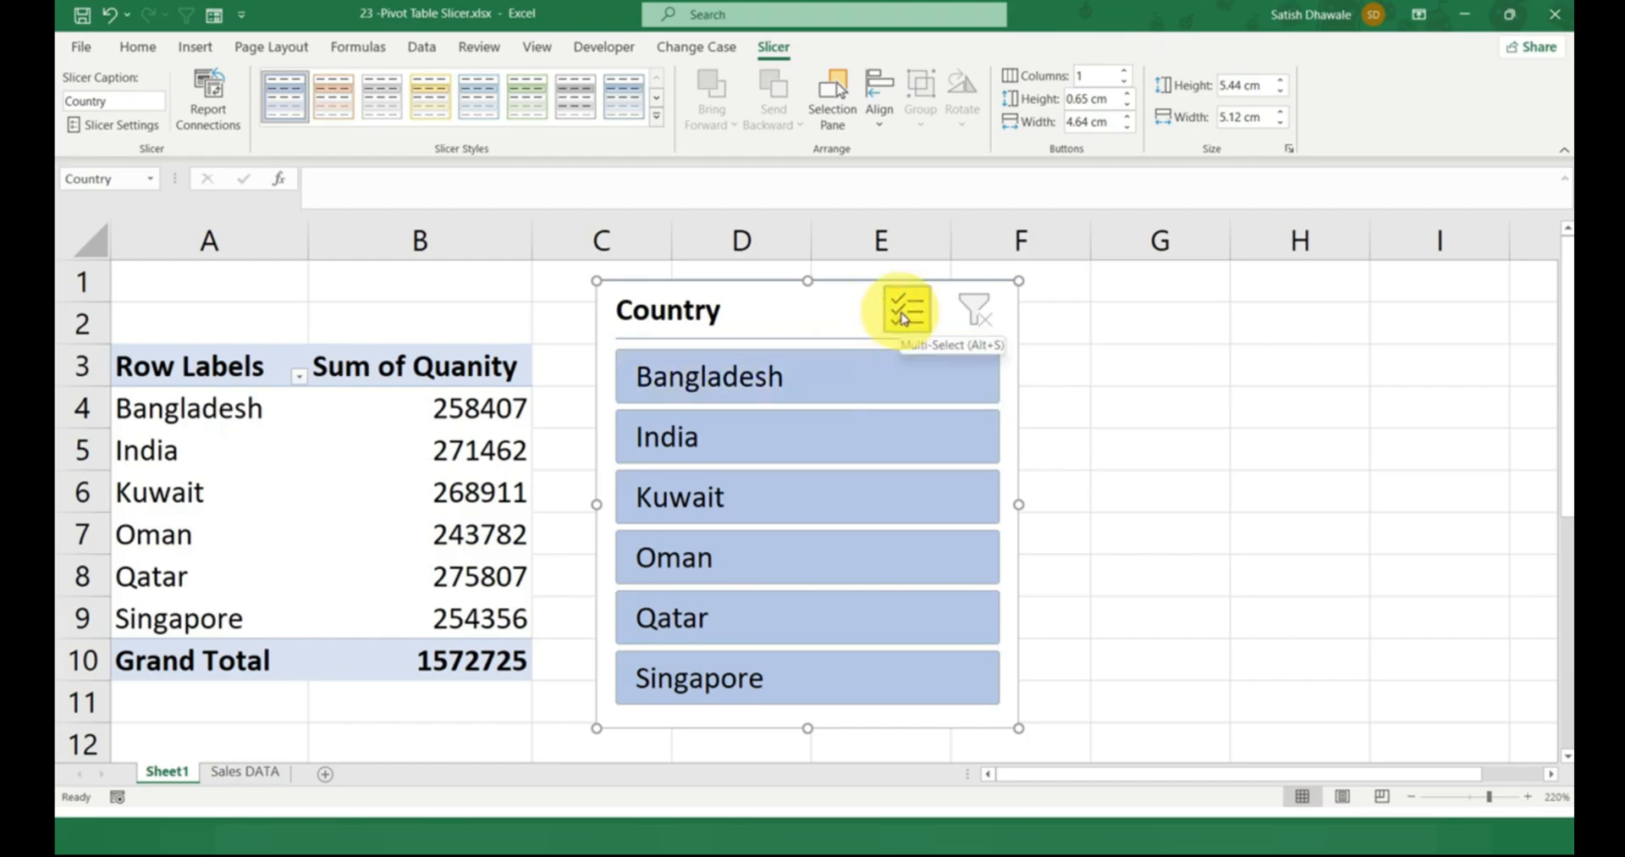
pyautogui.click(802, 377)
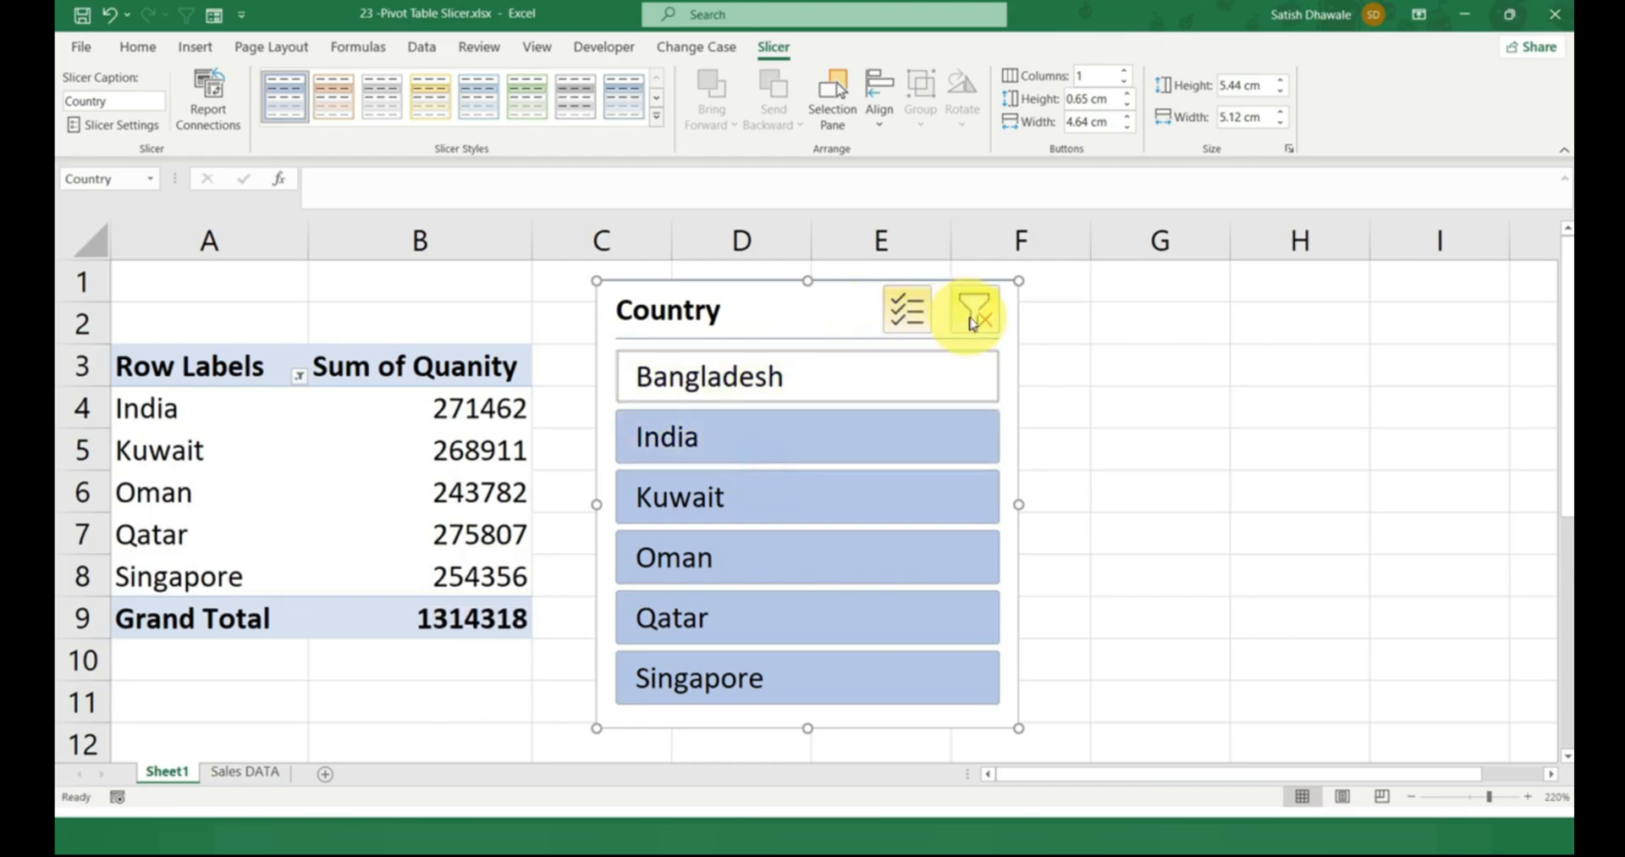
pyautogui.click(974, 311)
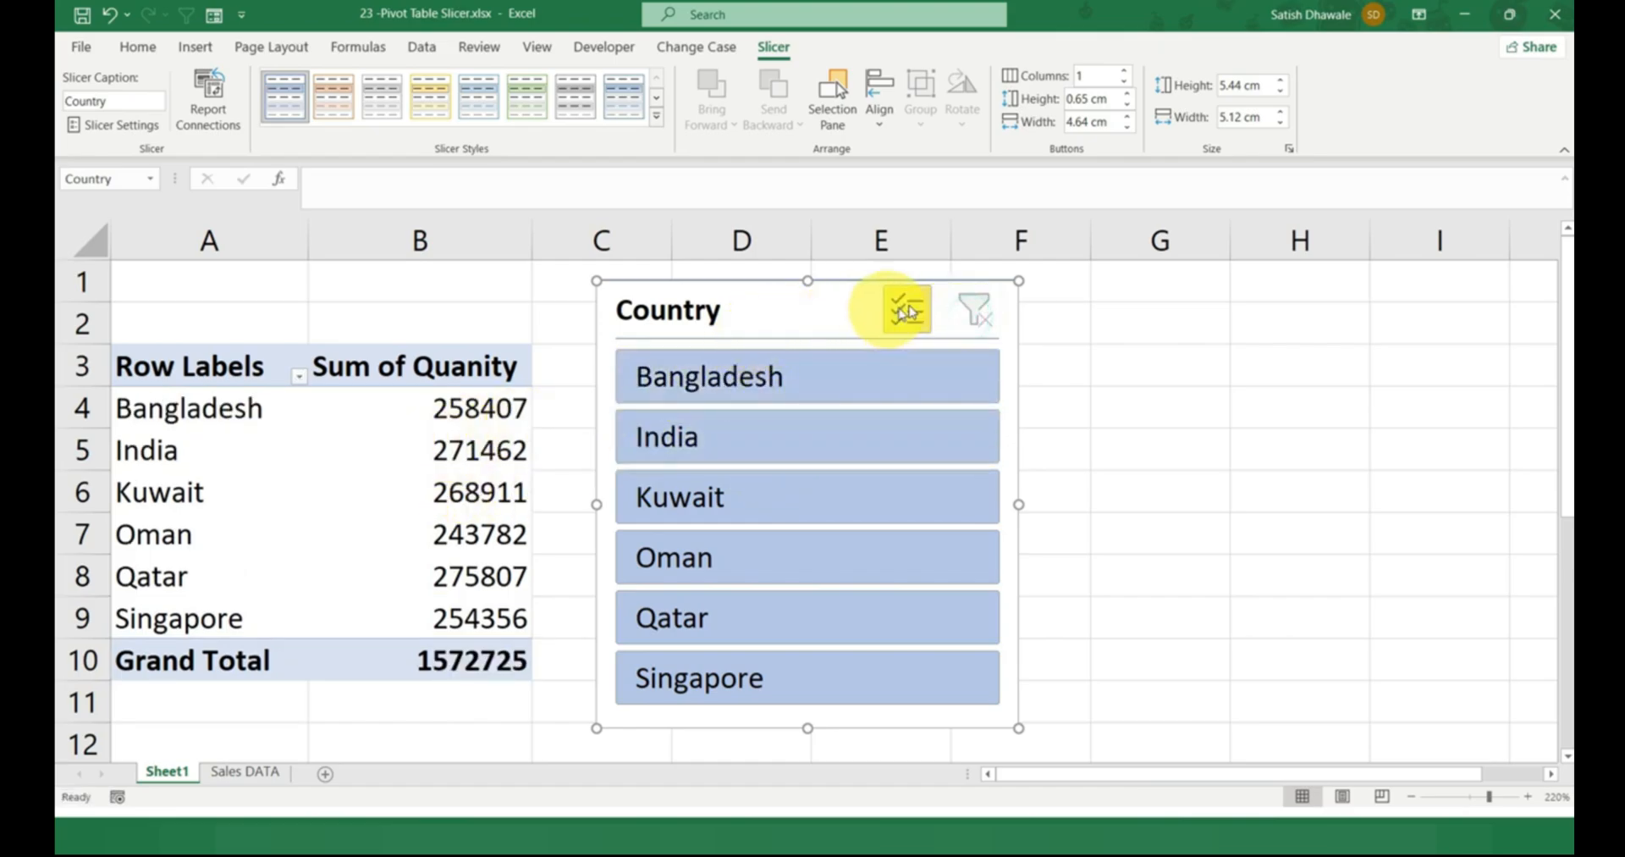
pyautogui.click(913, 327)
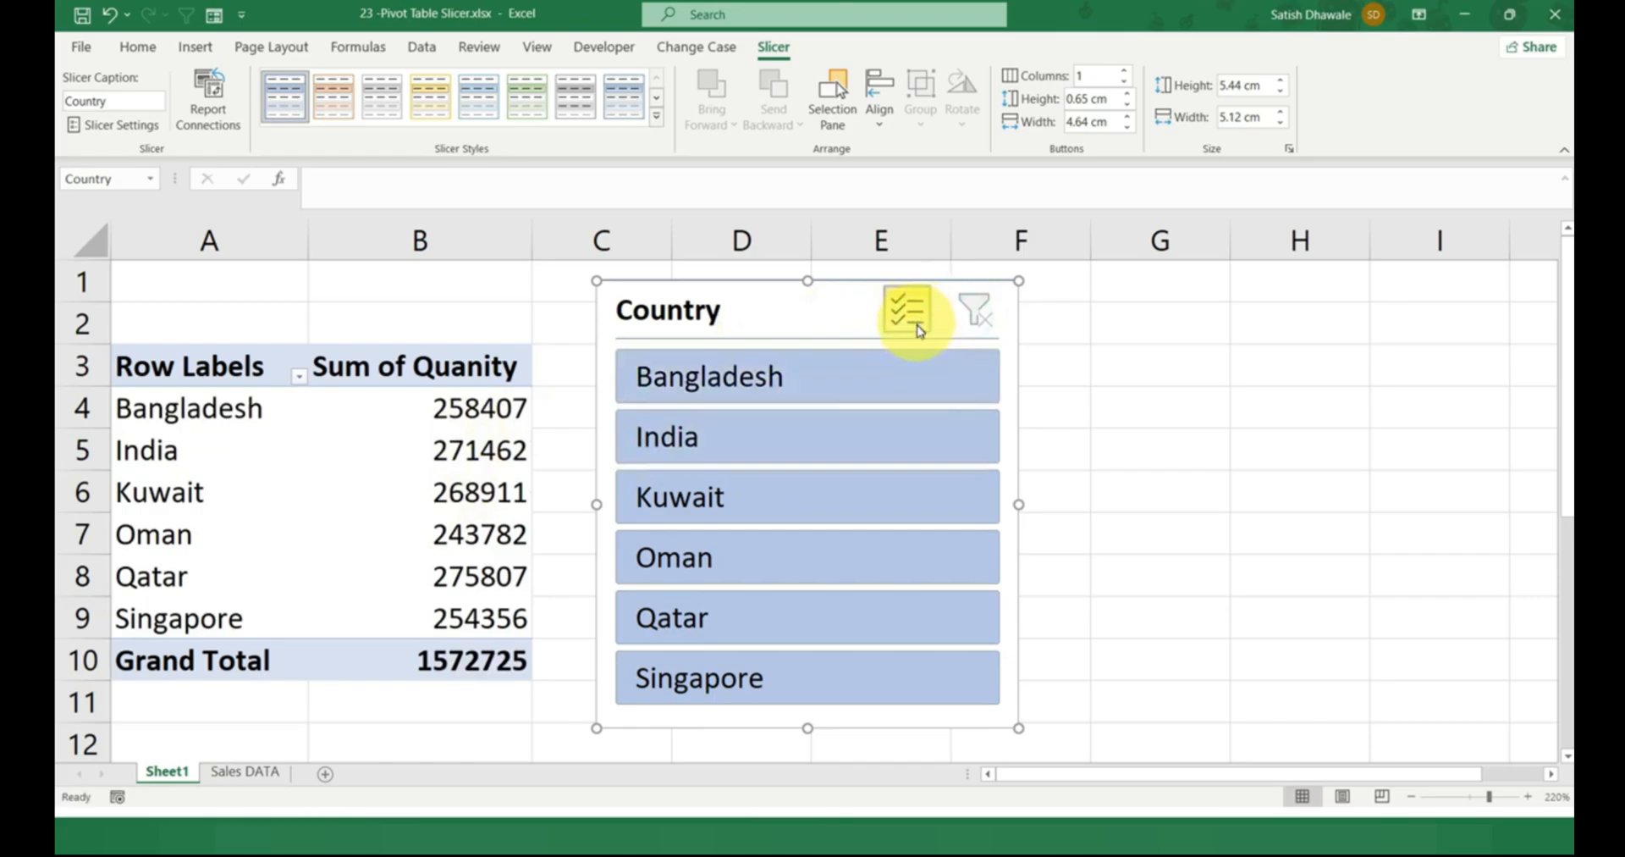
# Filter the slicer to Bangladesh, India, Qatar and Oman using Multi-Select mode, and clear the filter.
pyautogui.click(806, 377)
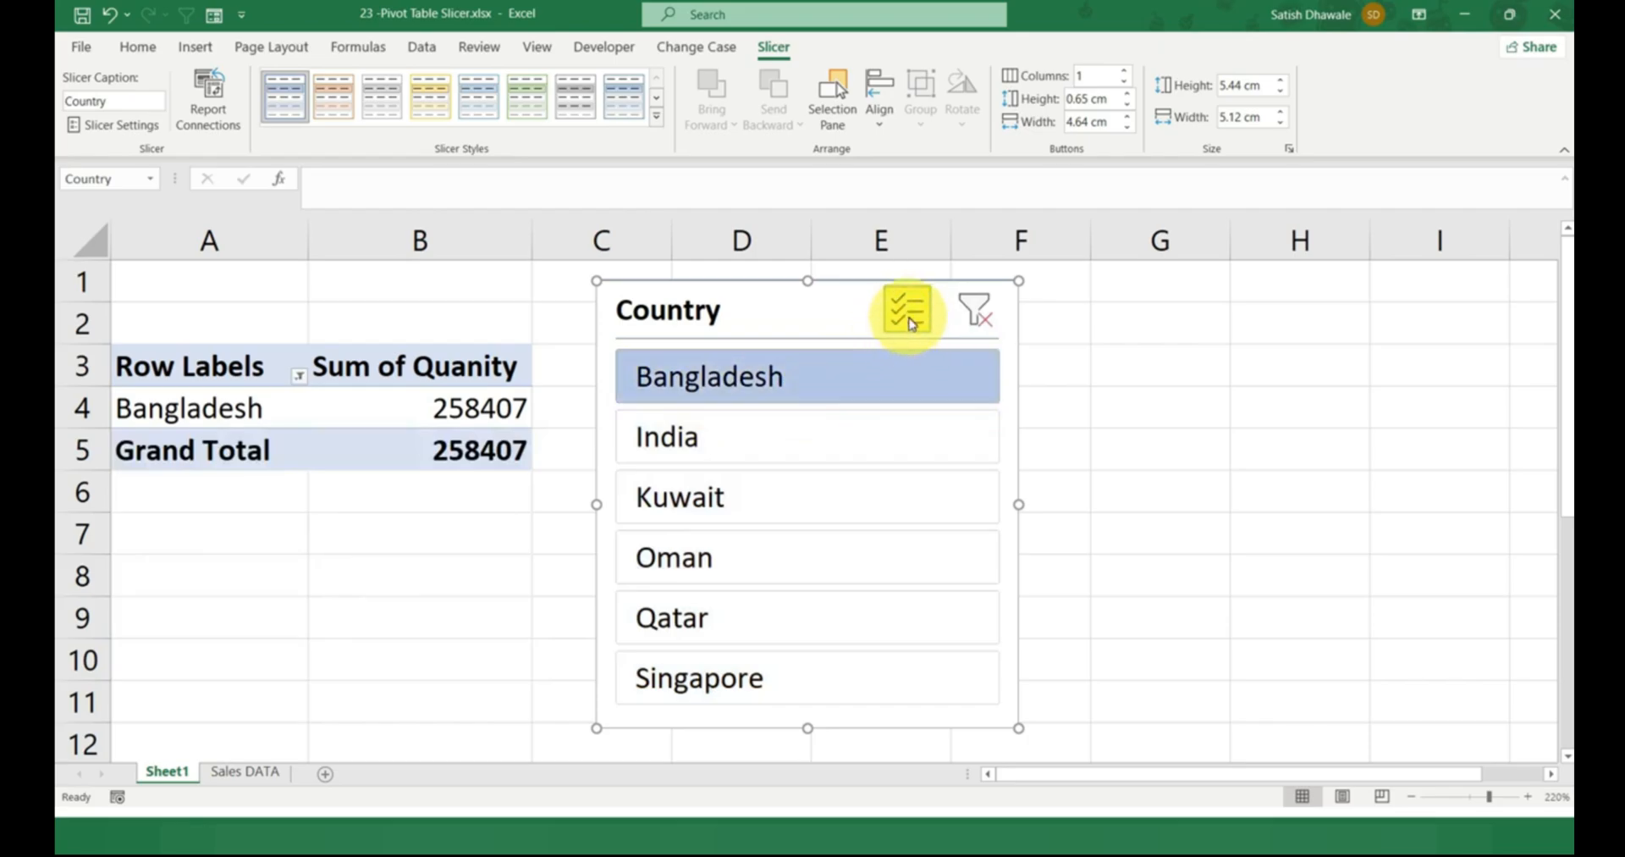
pyautogui.click(916, 318)
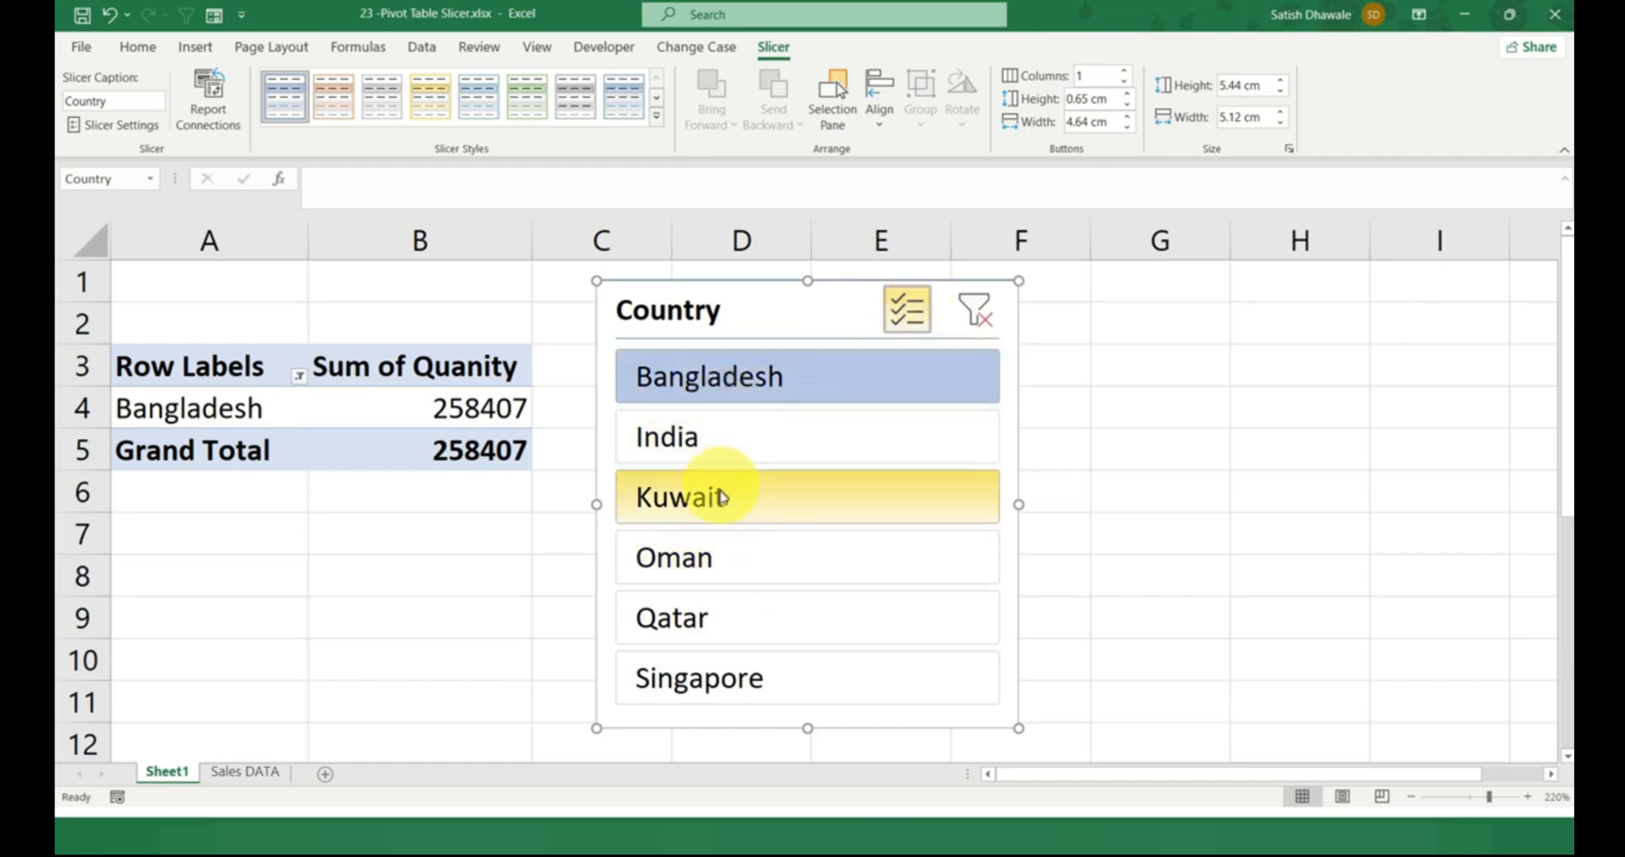
pyautogui.click(717, 457)
pyautogui.click(724, 618)
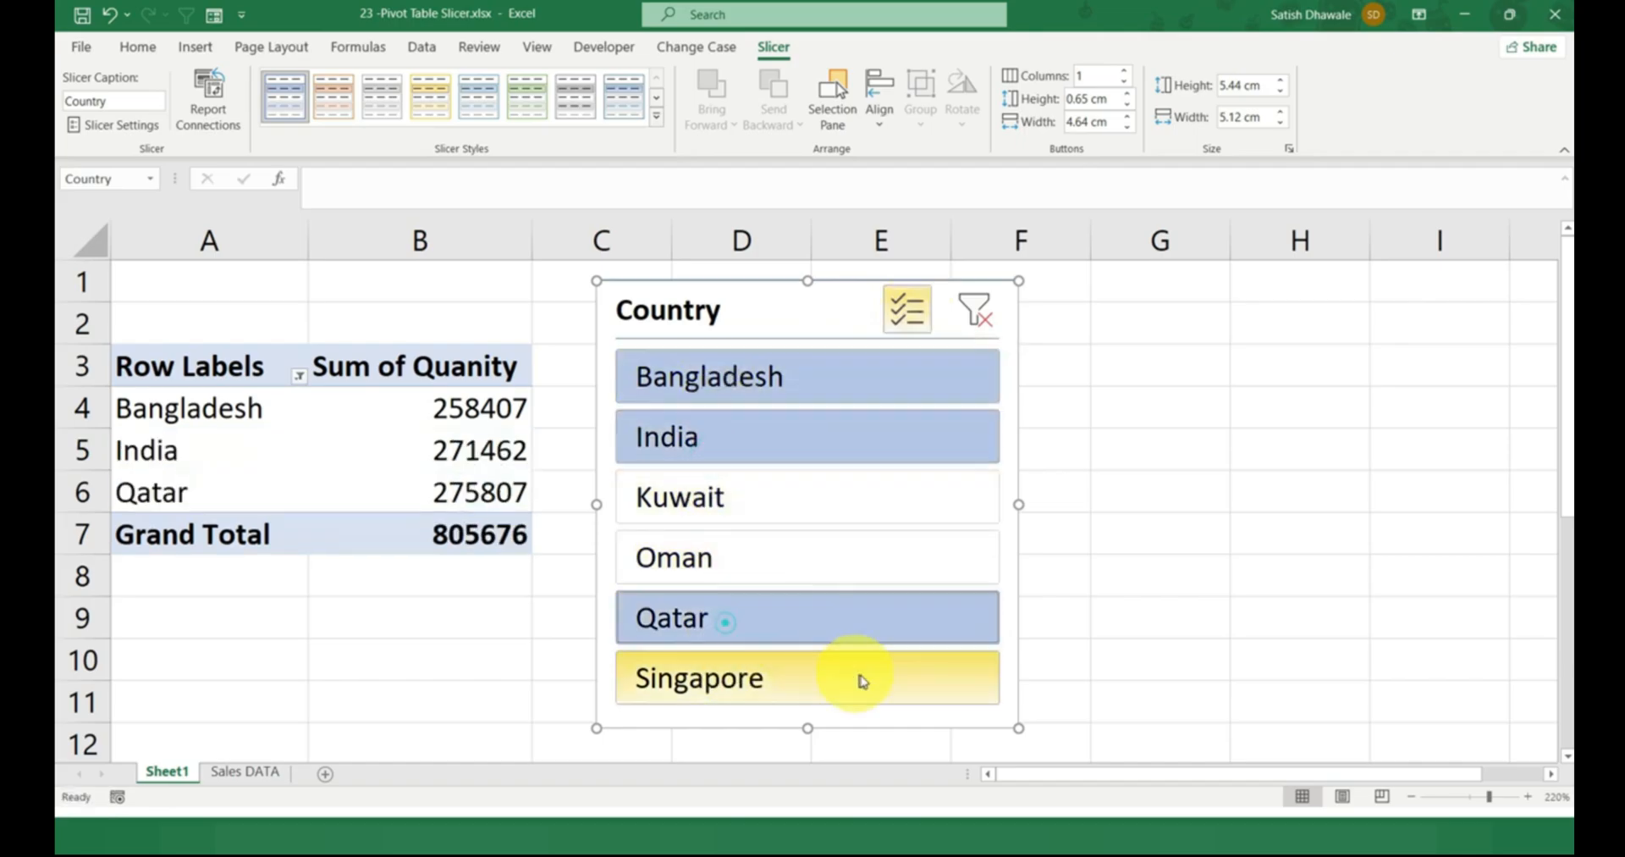
pyautogui.click(724, 560)
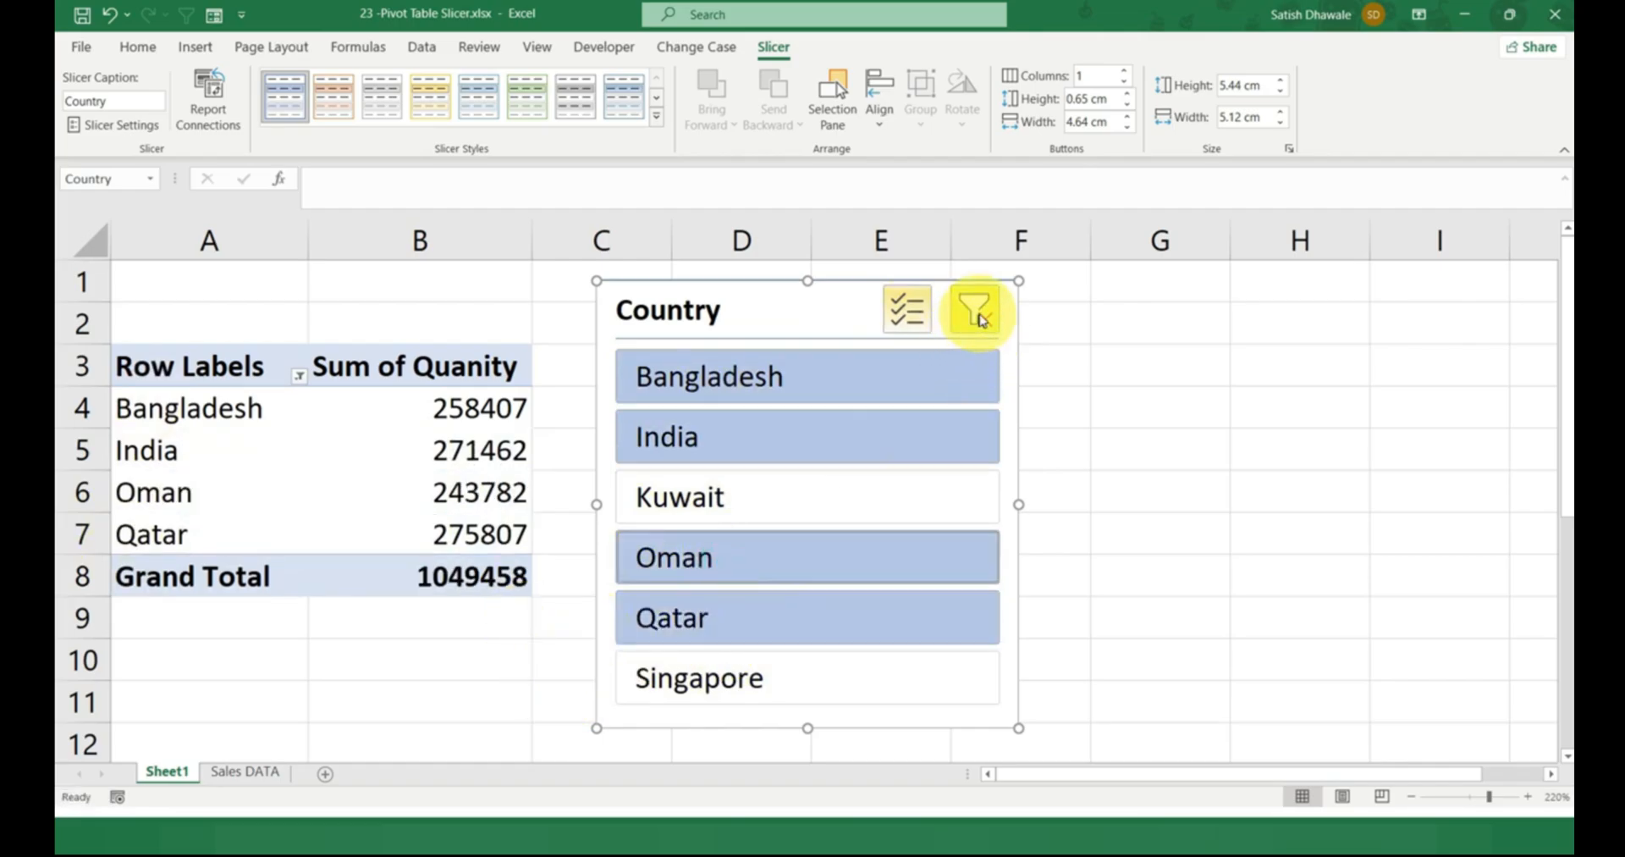
pyautogui.click(974, 313)
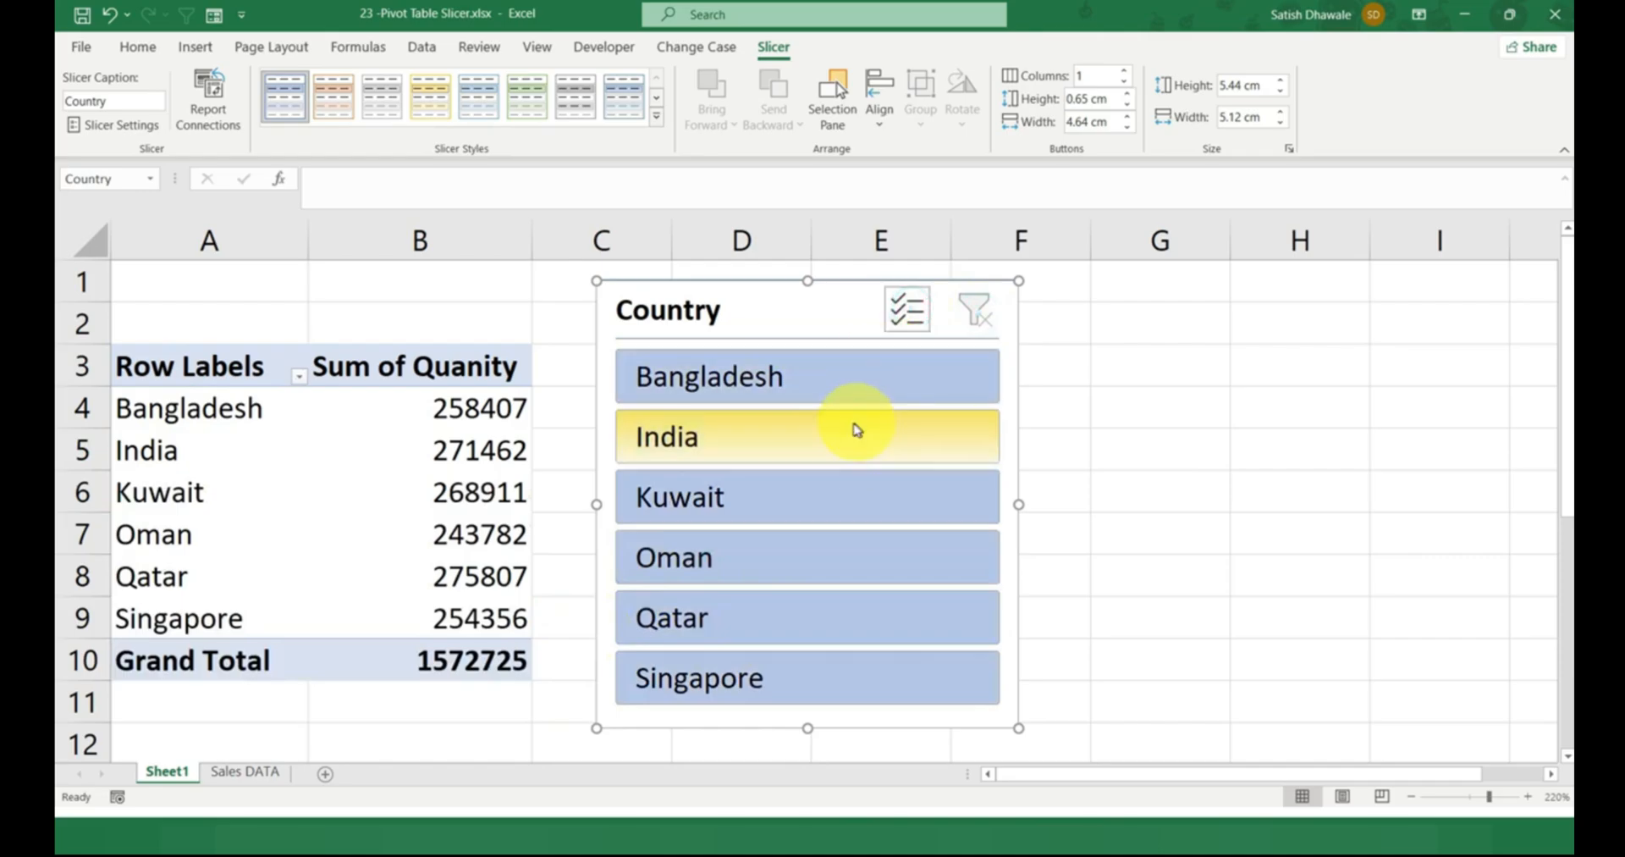
# Filter the PivotTable through the slicer by one country at a time, from Bangladesh down the list to Qatar.
pyautogui.click(830, 386)
pyautogui.click(806, 444)
pyautogui.click(777, 501)
pyautogui.click(772, 559)
pyautogui.click(779, 608)
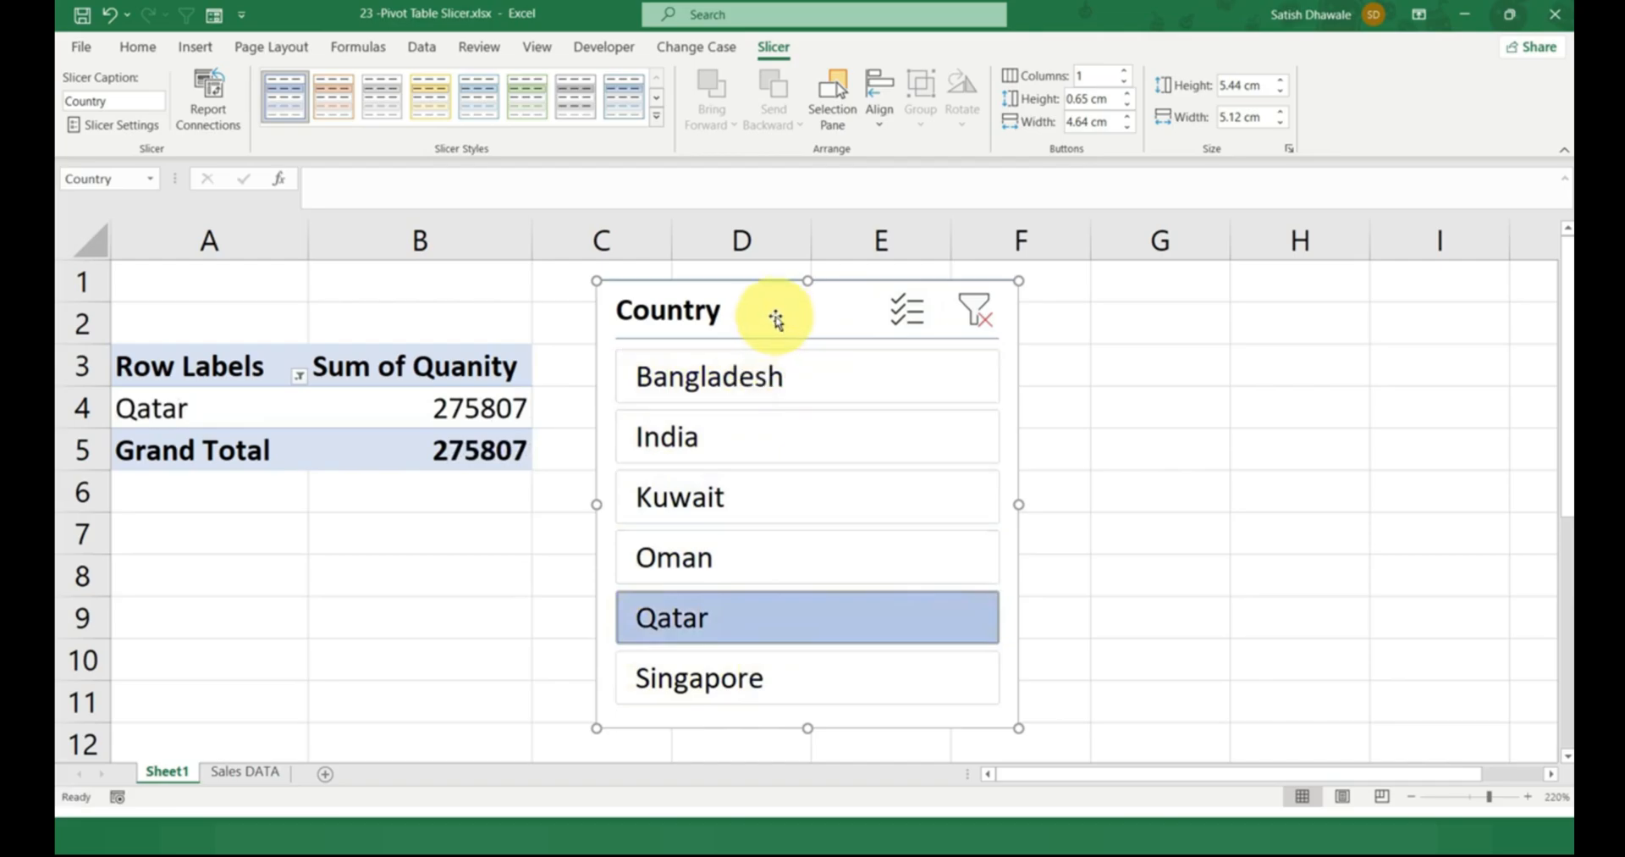
# Move the slicer over to columns F to H and try two of the blue dark slicer styles on it.
pyautogui.moveTo(773, 319); pyautogui.dragTo(753, 321)
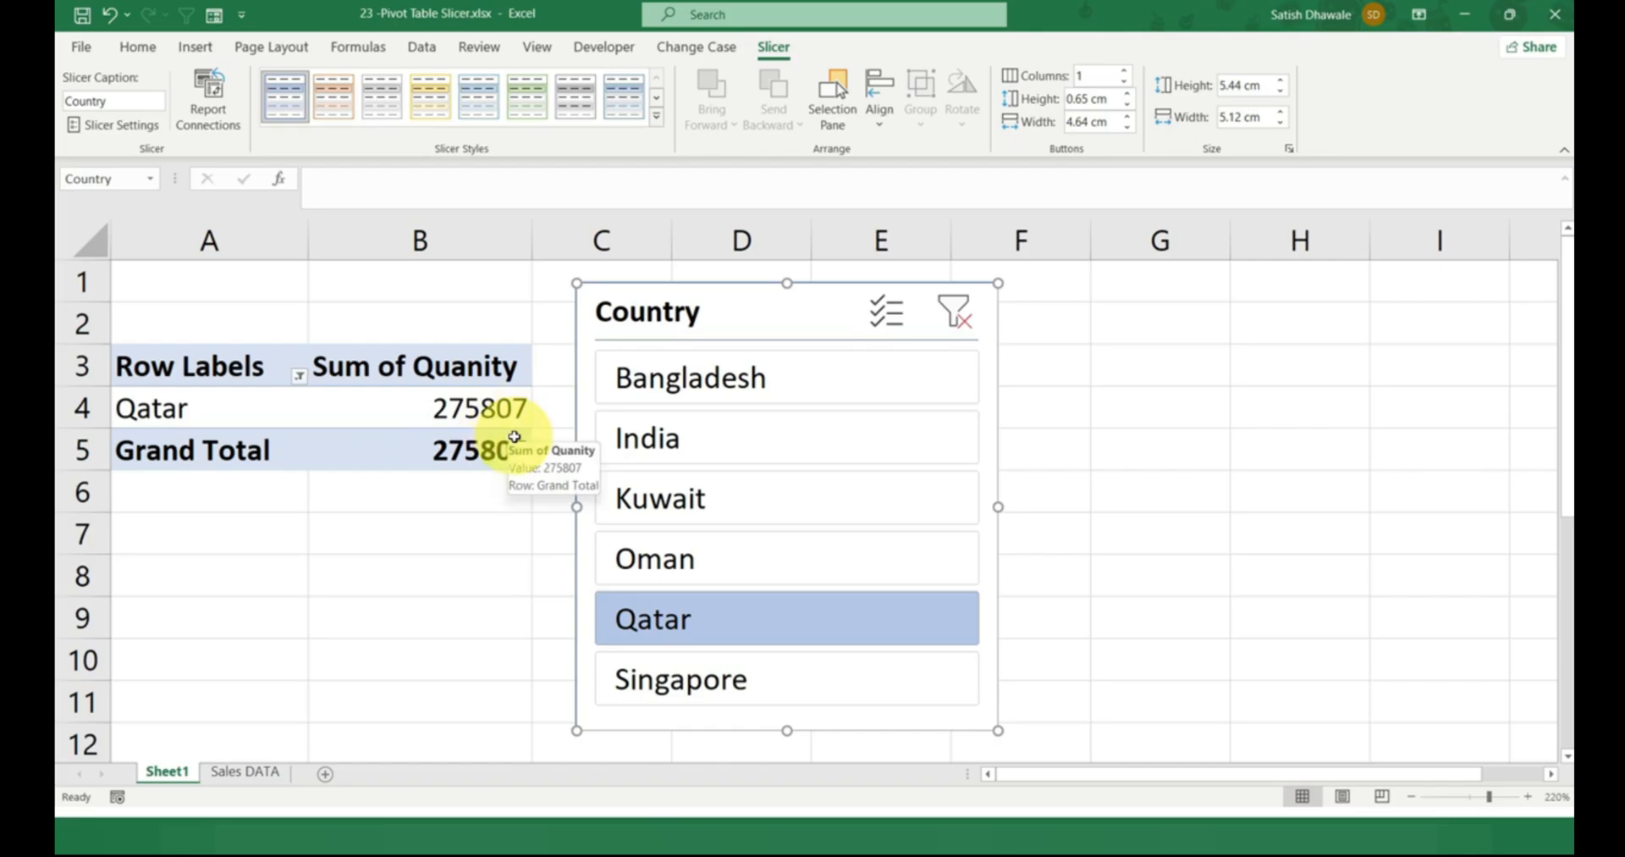
pyautogui.moveTo(635, 319); pyautogui.dragTo(1011, 332)
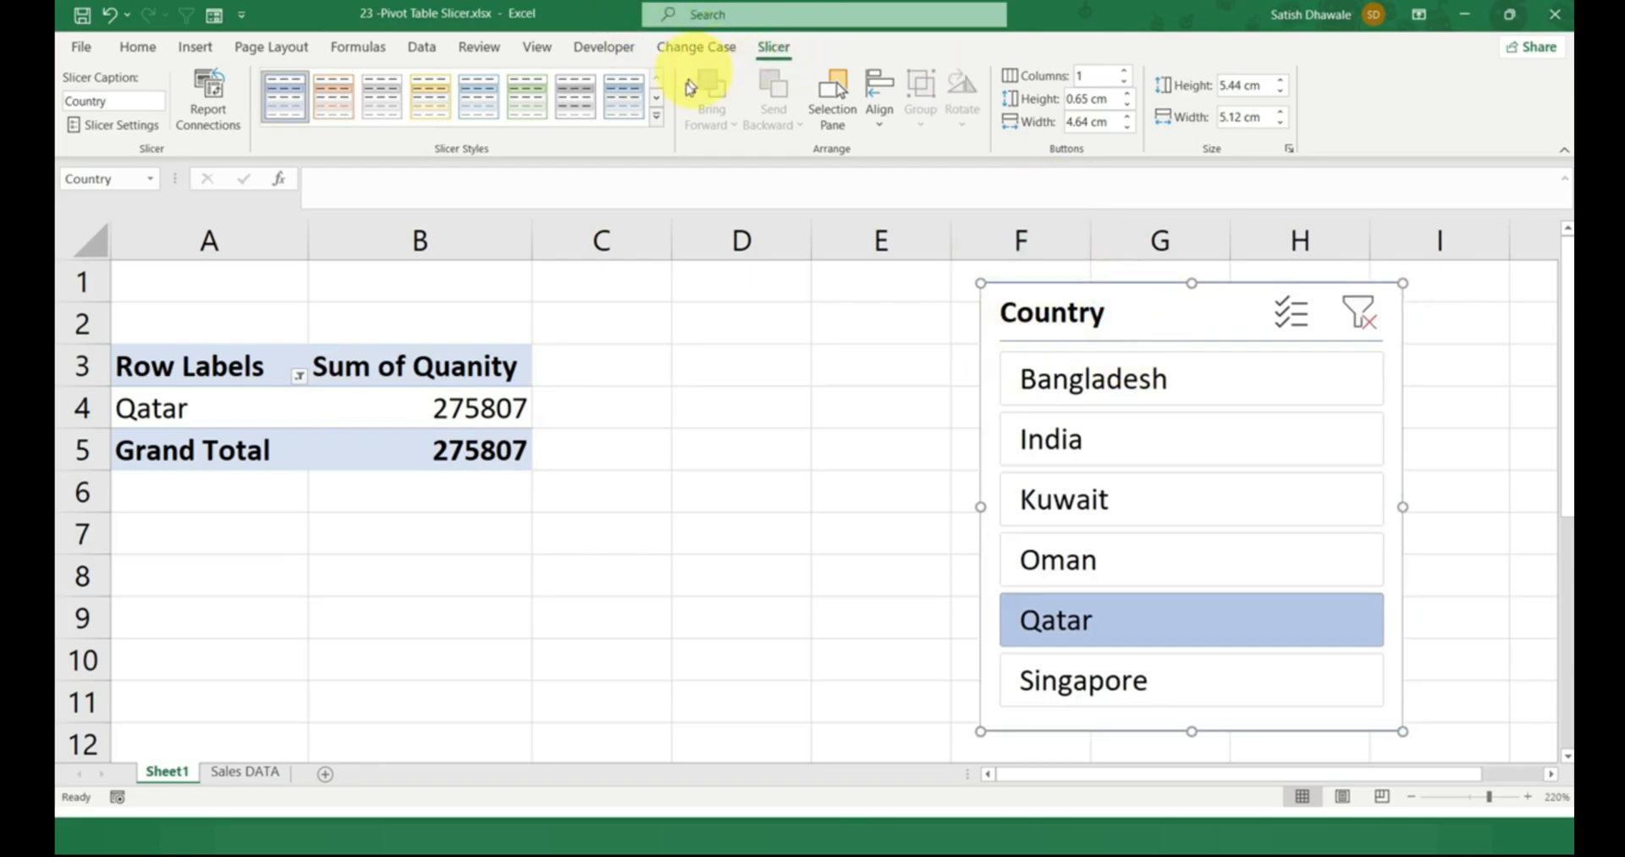
pyautogui.click(658, 119)
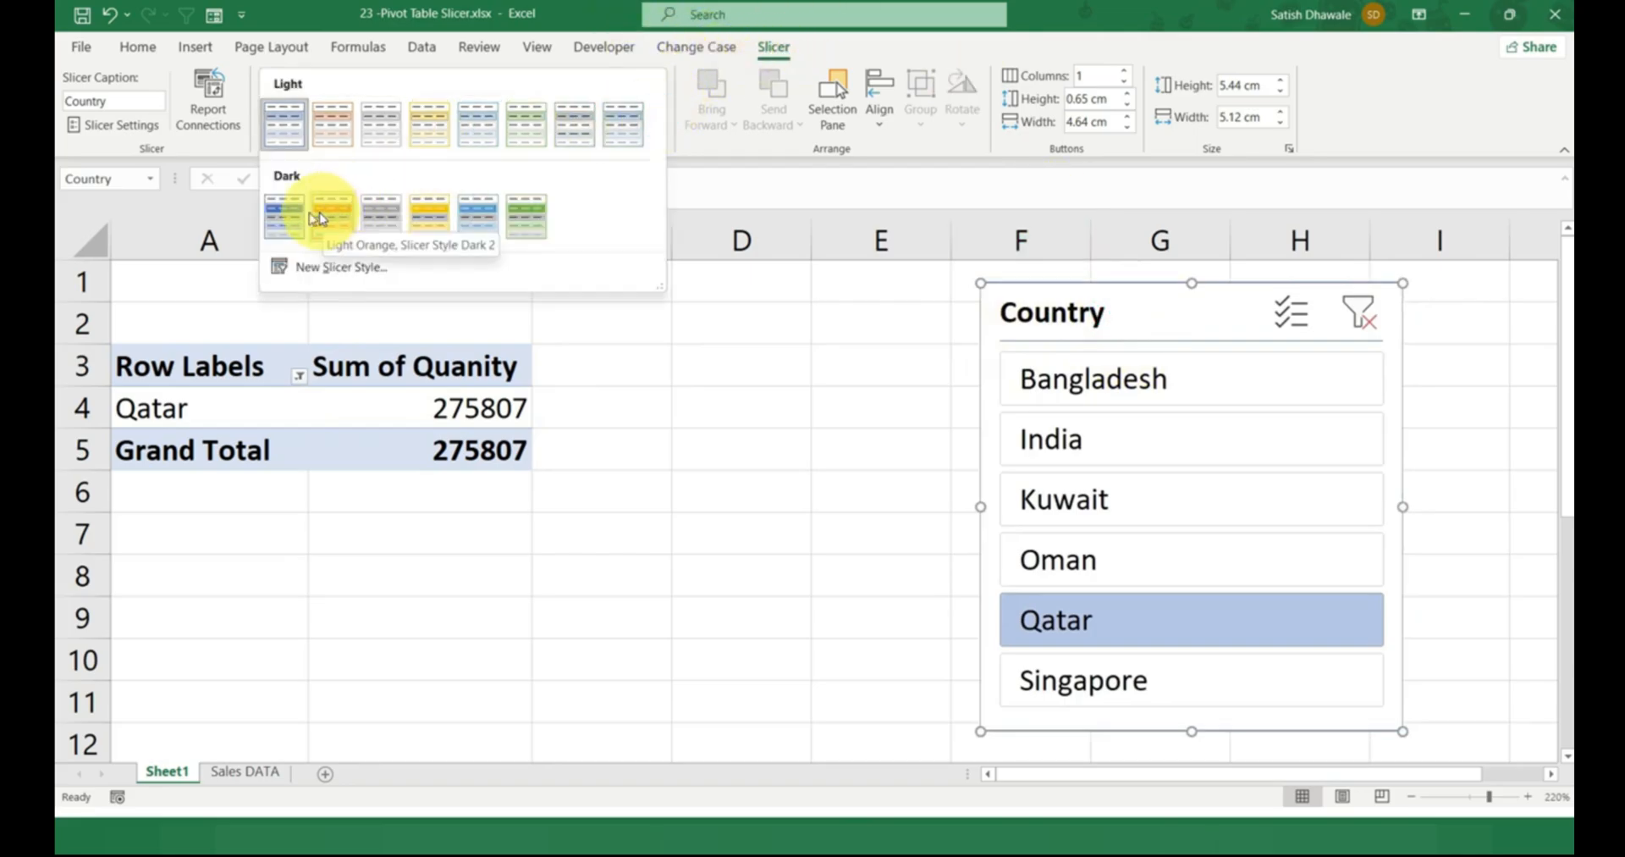
pyautogui.click(279, 216)
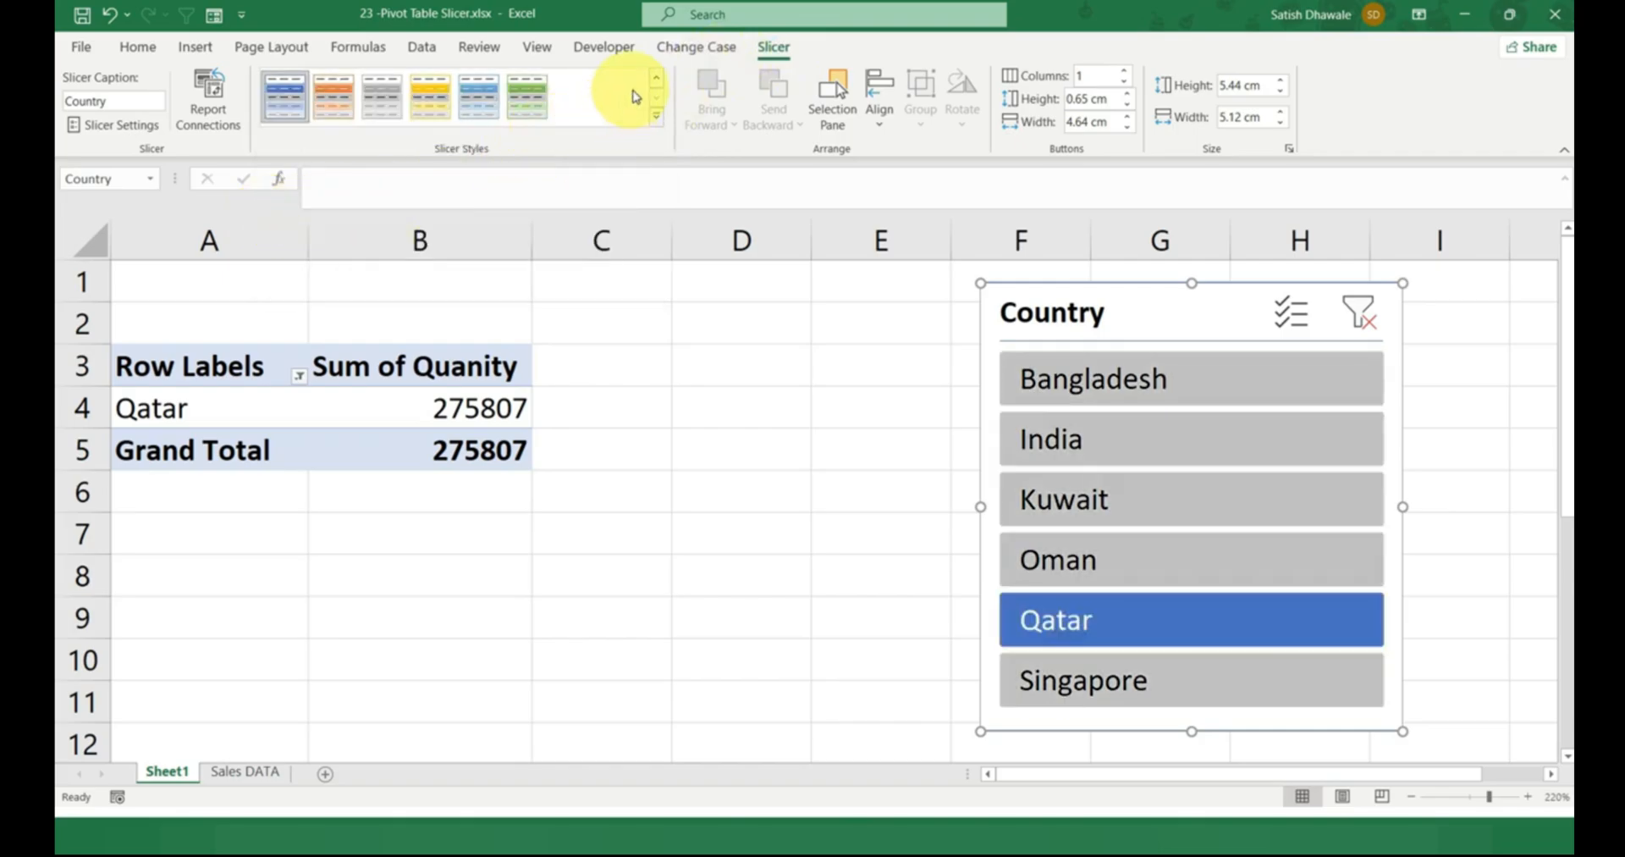
pyautogui.click(656, 117)
pyautogui.click(490, 217)
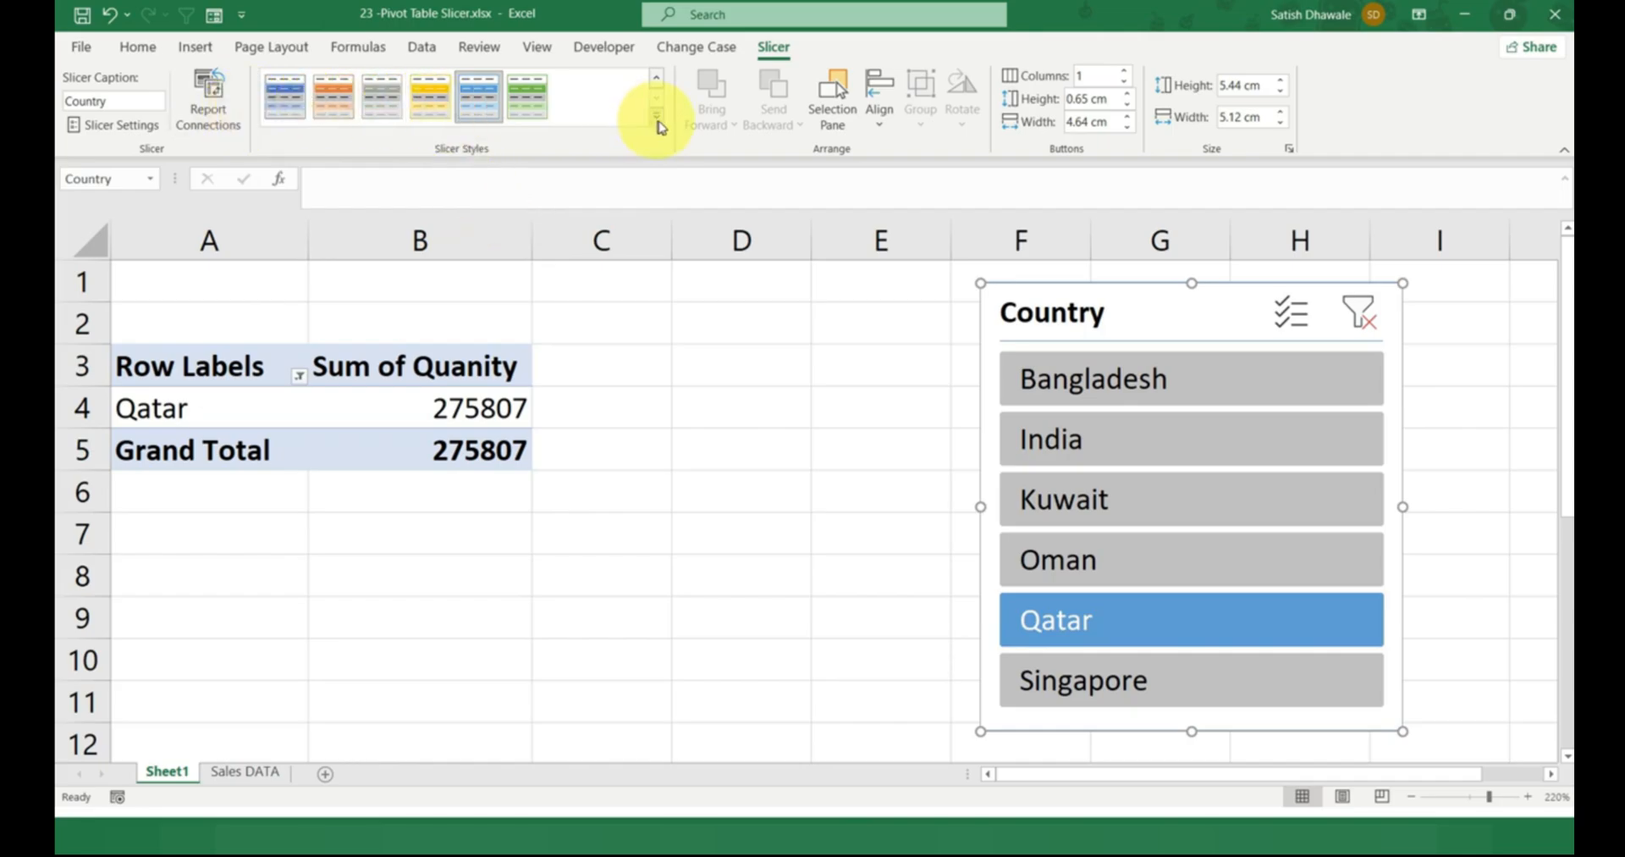
# Start a new slicer style and look through its elements, including Whole Slicer, Header and Selected Item with Data.
pyautogui.click(657, 117)
pyautogui.click(370, 265)
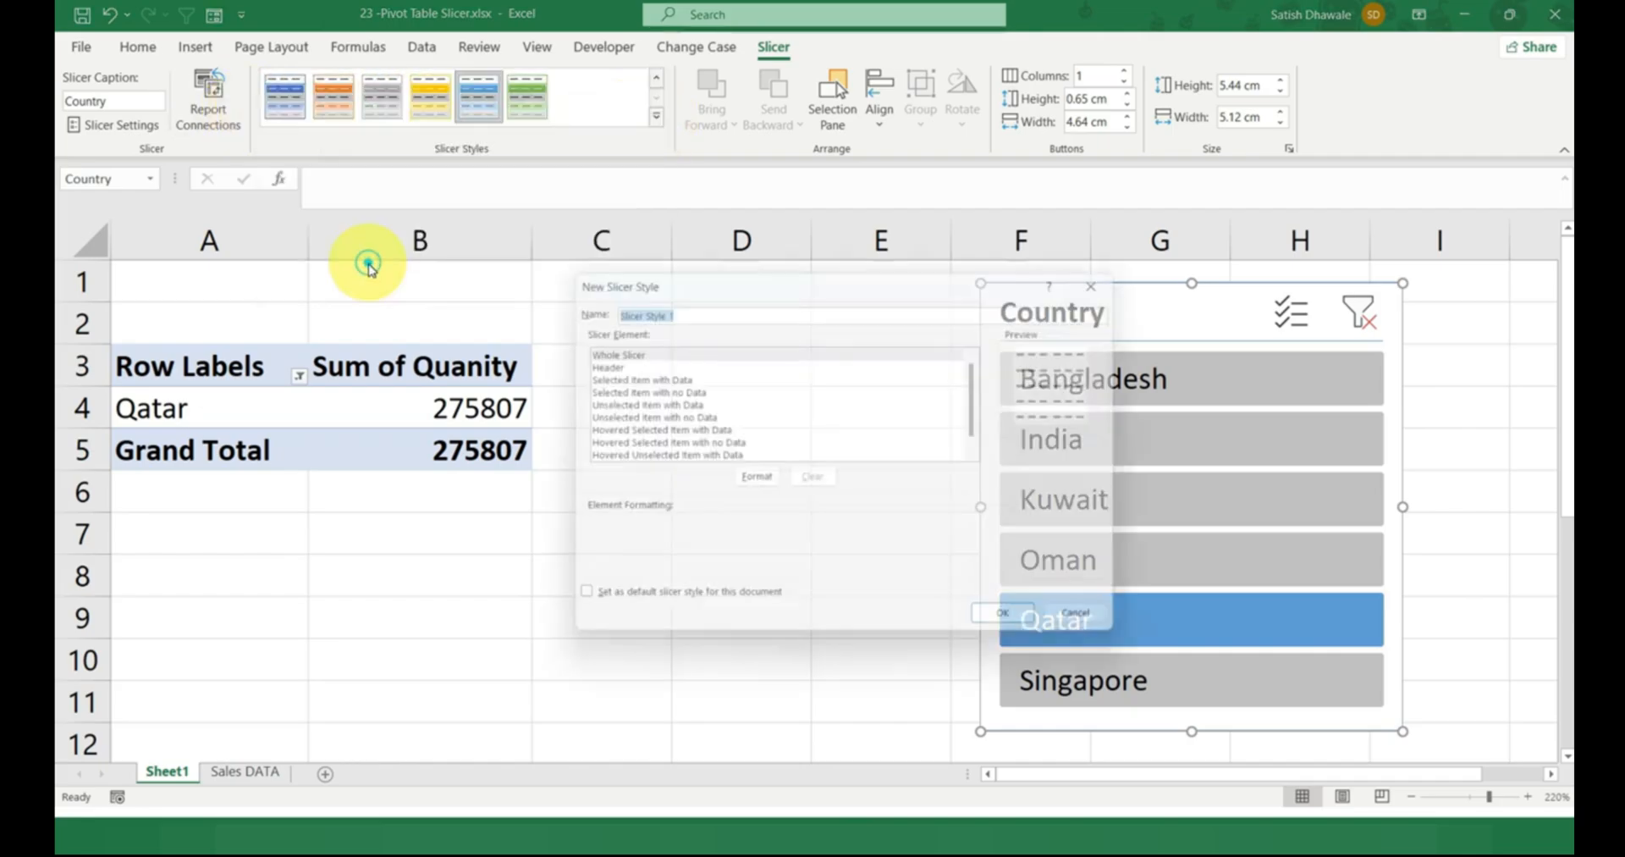
pyautogui.moveTo(708, 281); pyautogui.dragTo(472, 169)
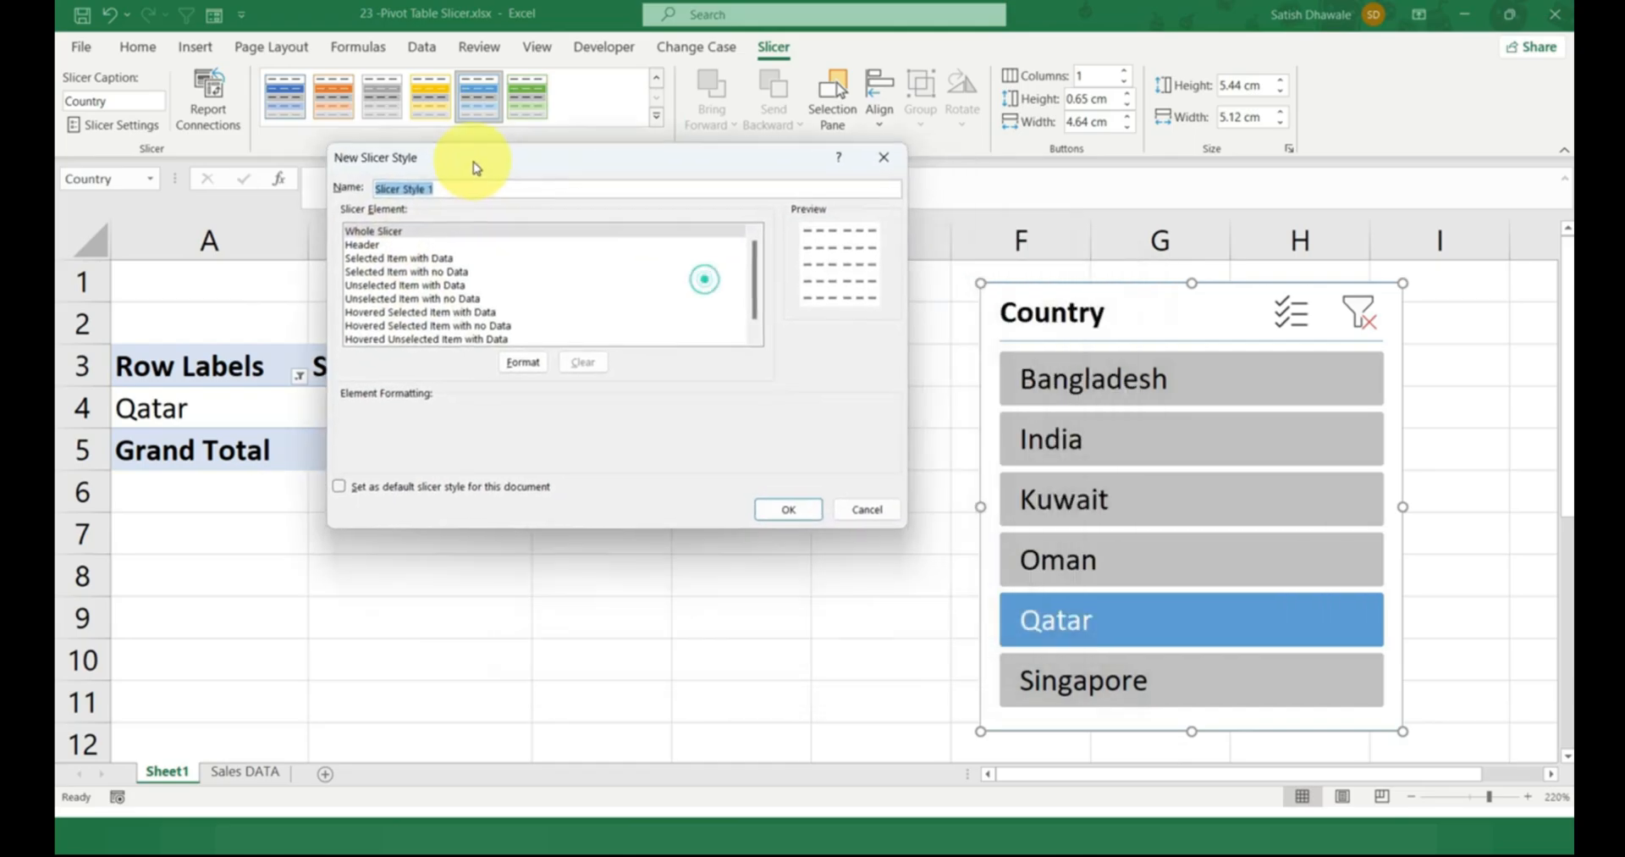
pyautogui.click(397, 242)
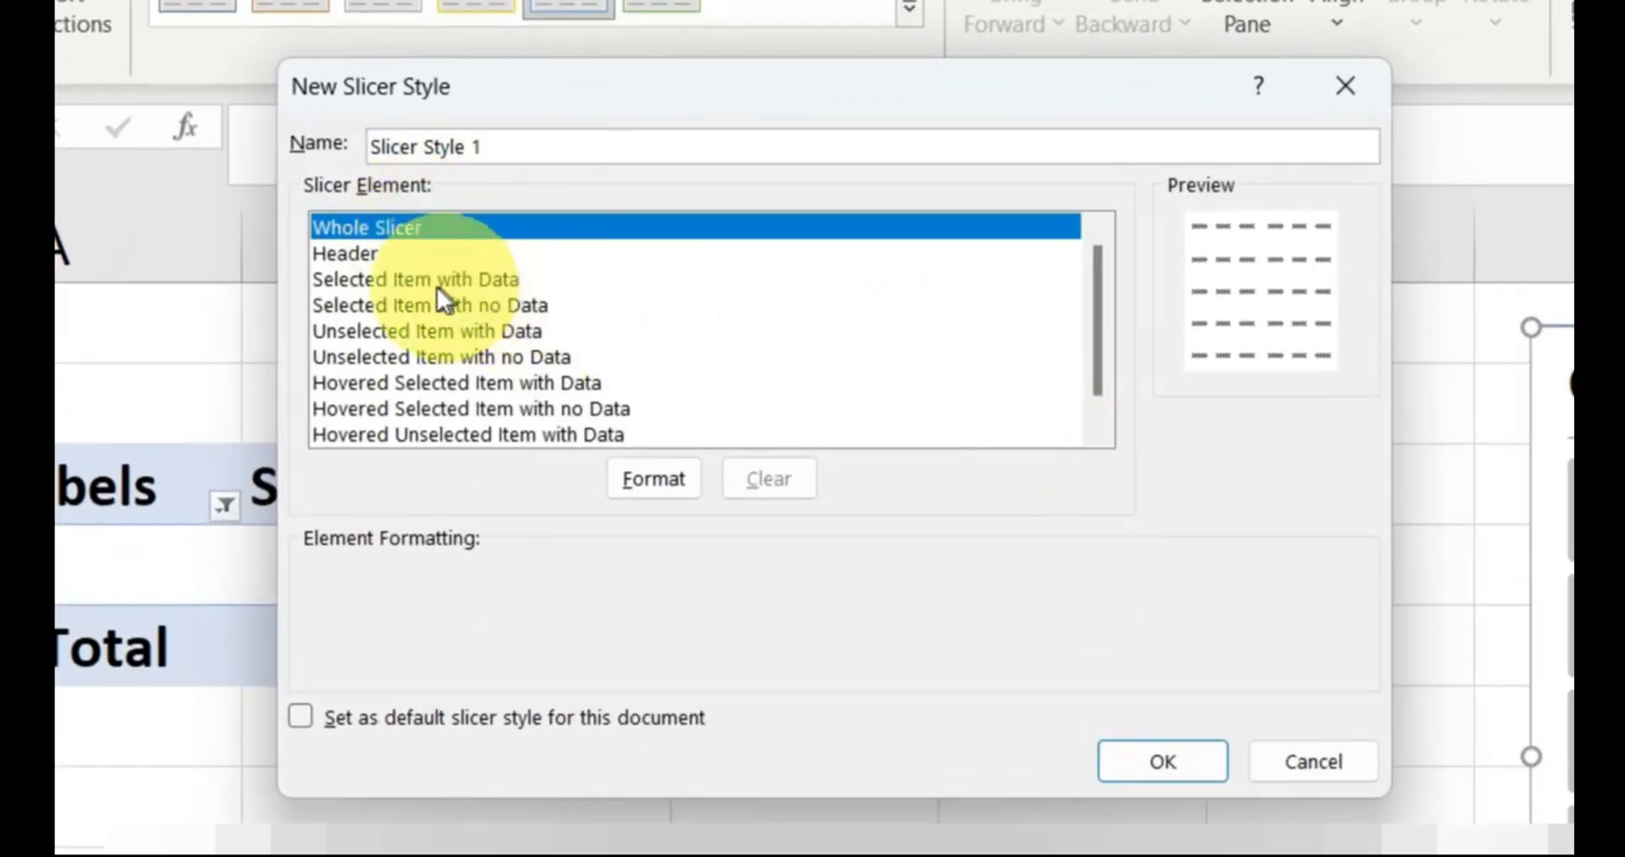
pyautogui.click(354, 254)
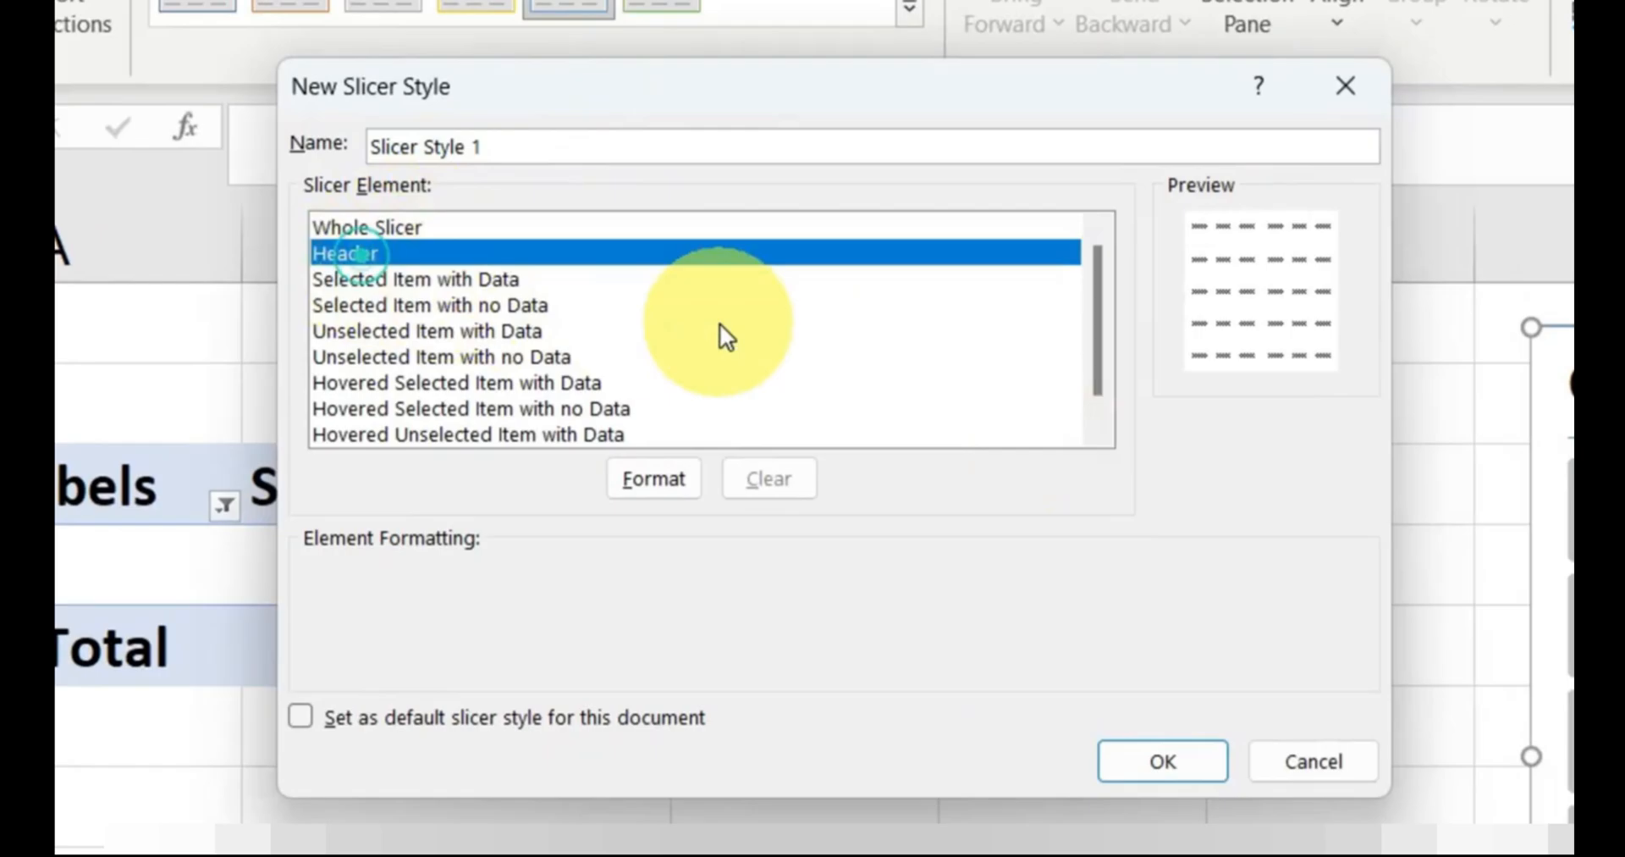
pyautogui.click(415, 279)
pyautogui.click(386, 228)
# Review the Fill and Font formatting options for the Whole Slicer element, and cancel the new slicer style.
pyautogui.click(673, 482)
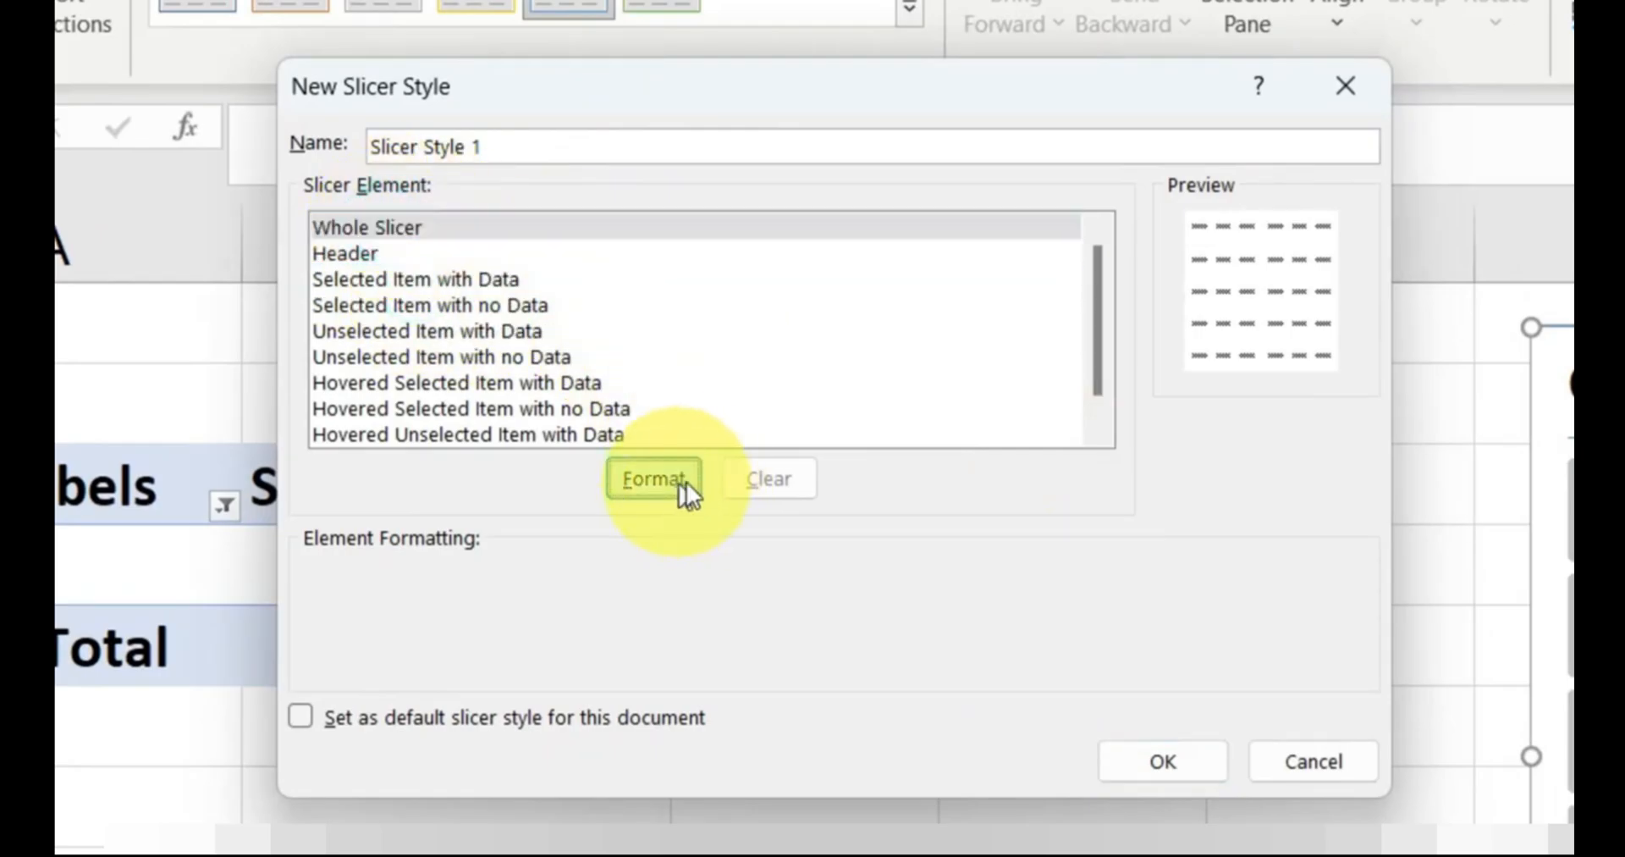
pyautogui.click(1086, 217)
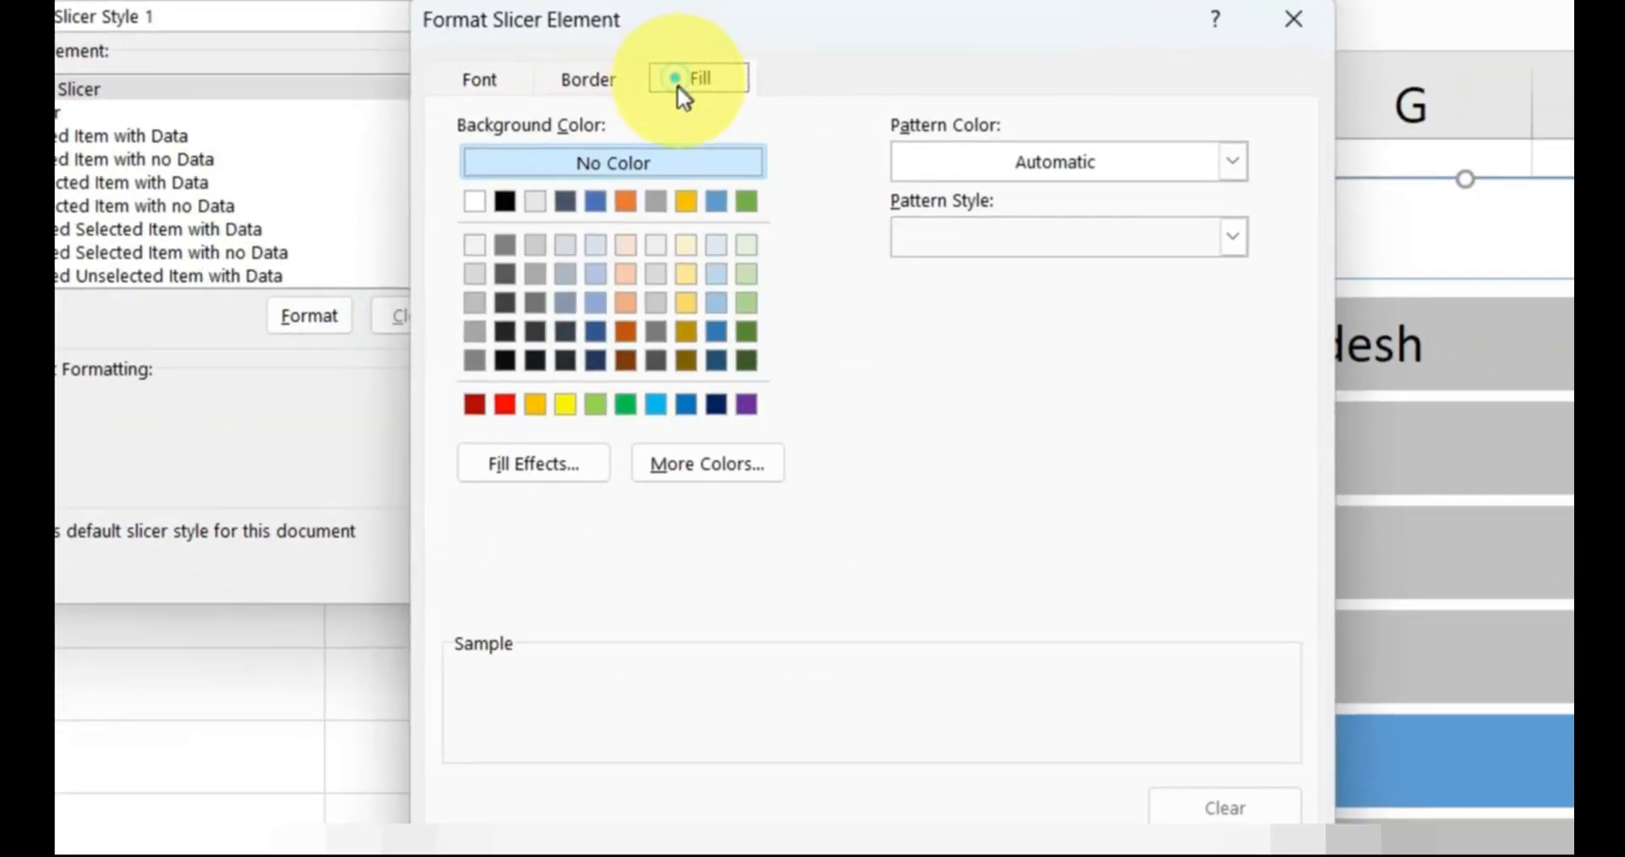
pyautogui.click(963, 217)
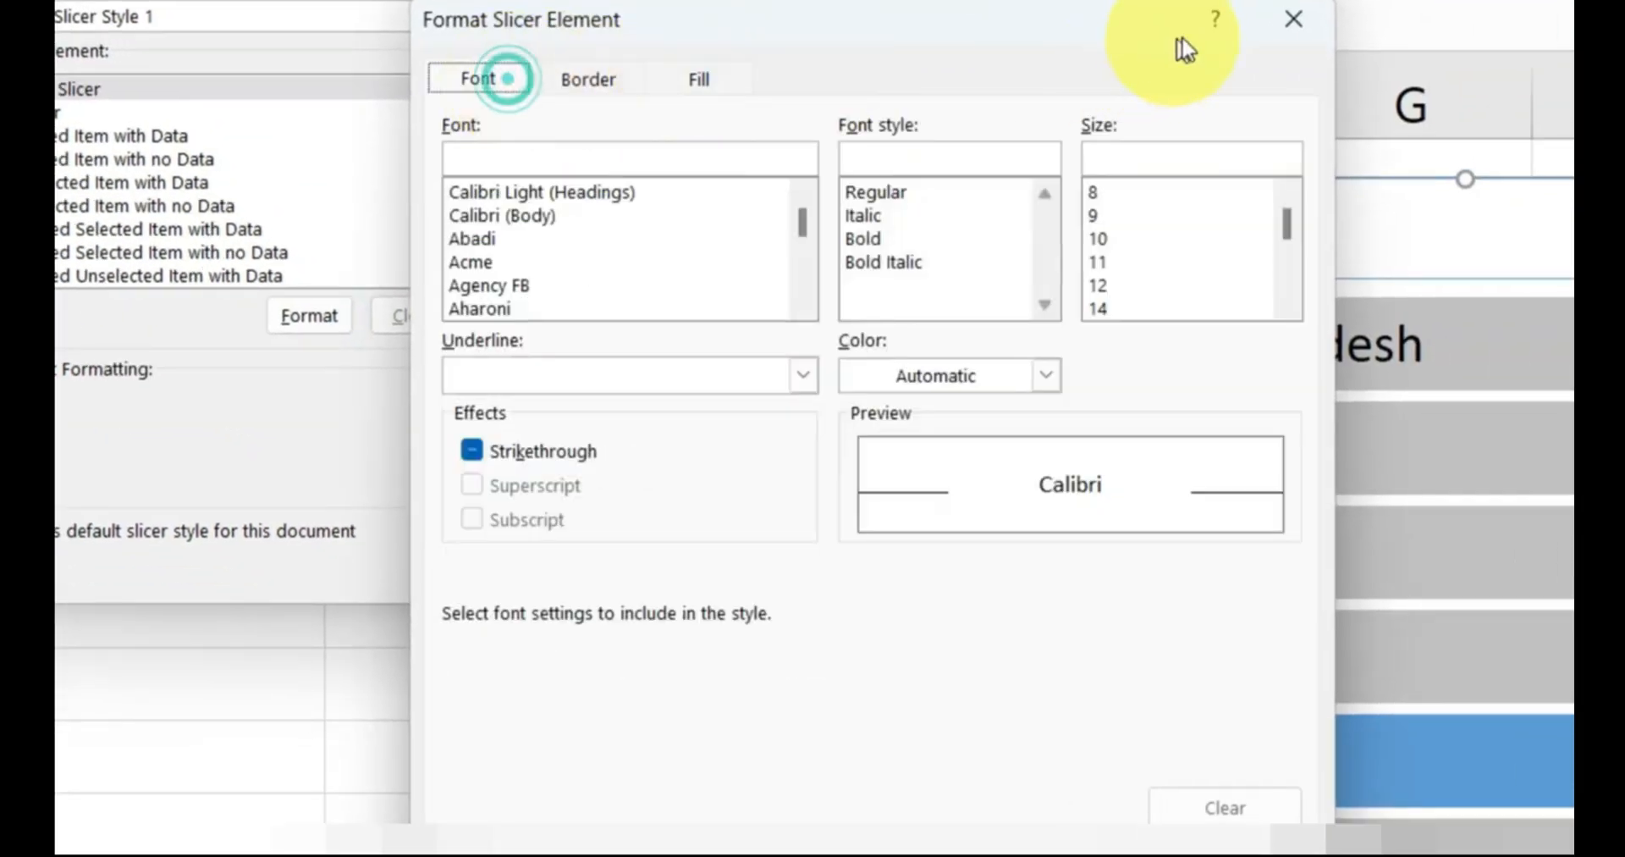
pyautogui.click(1290, 22)
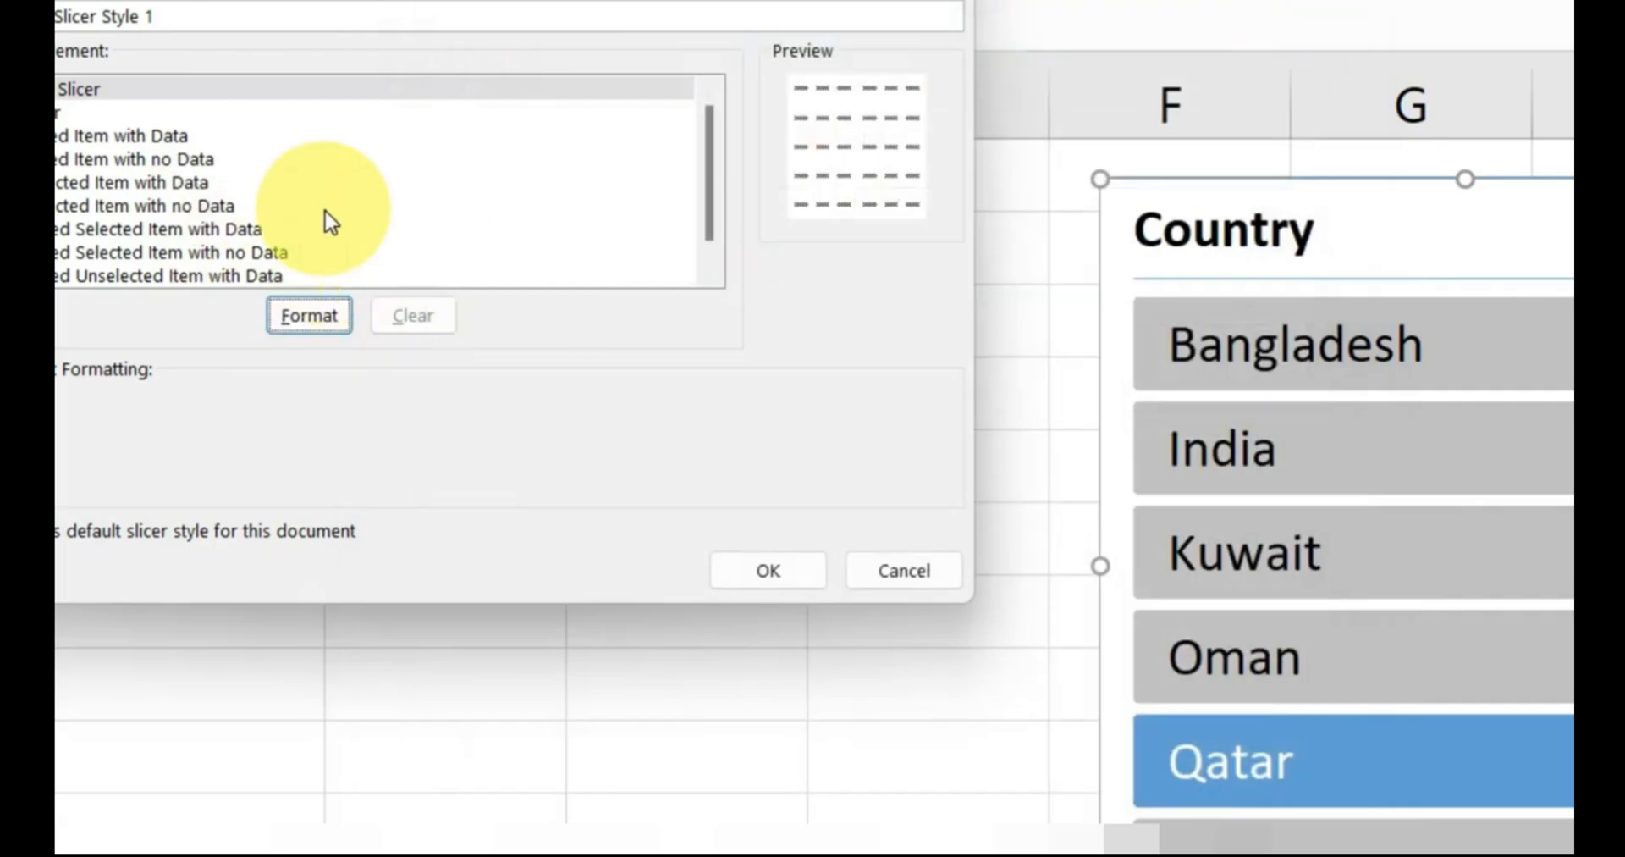
pyautogui.moveTo(170, 15); pyautogui.dragTo(57, 18)
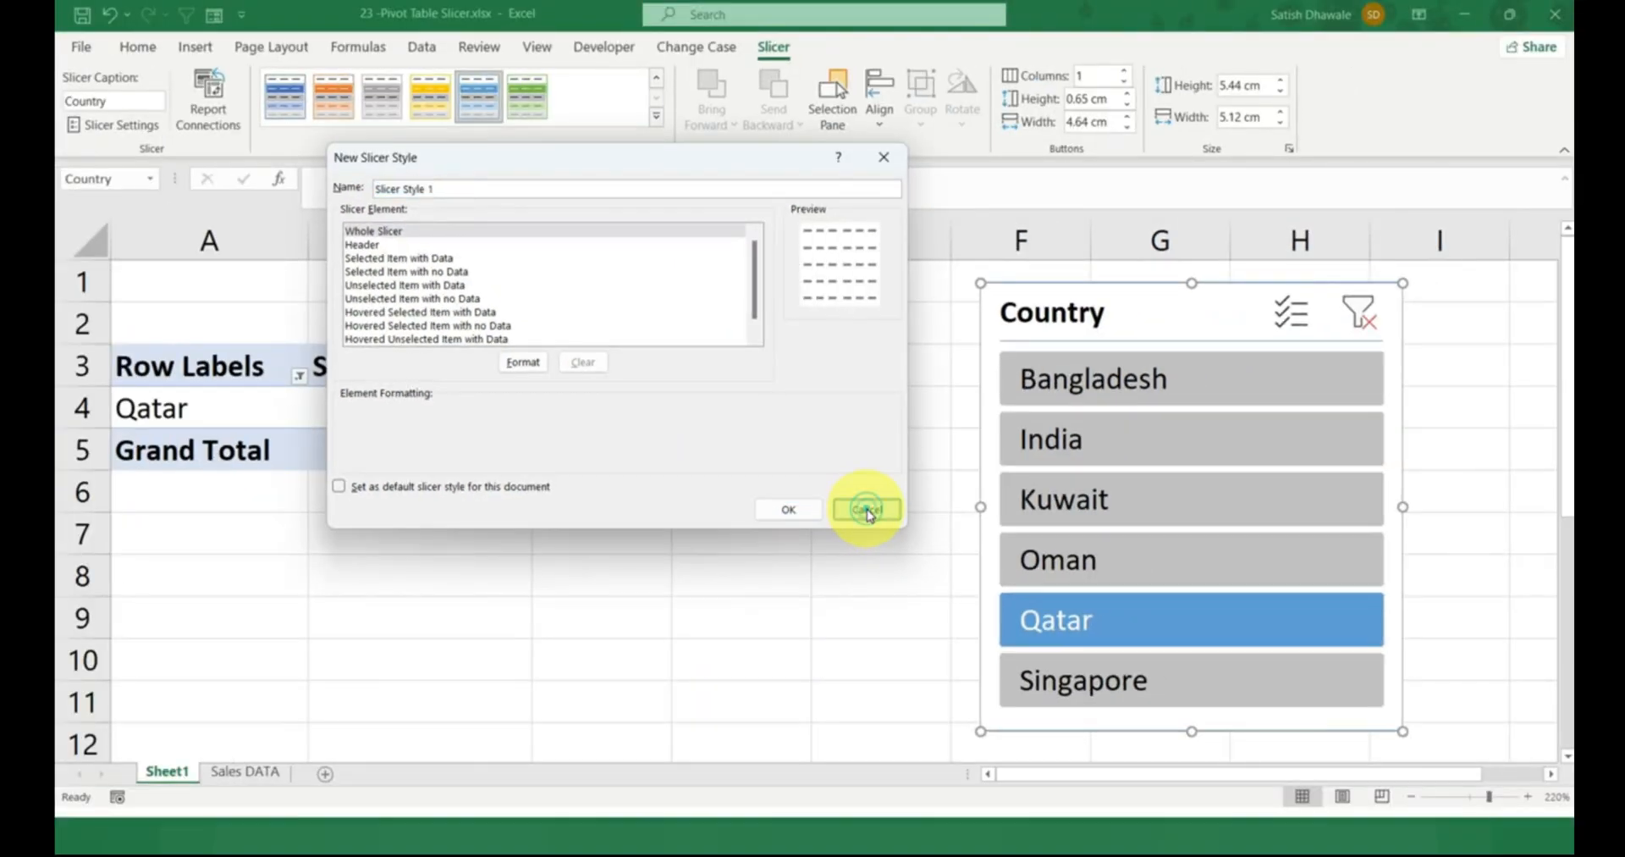
pyautogui.click(904, 570)
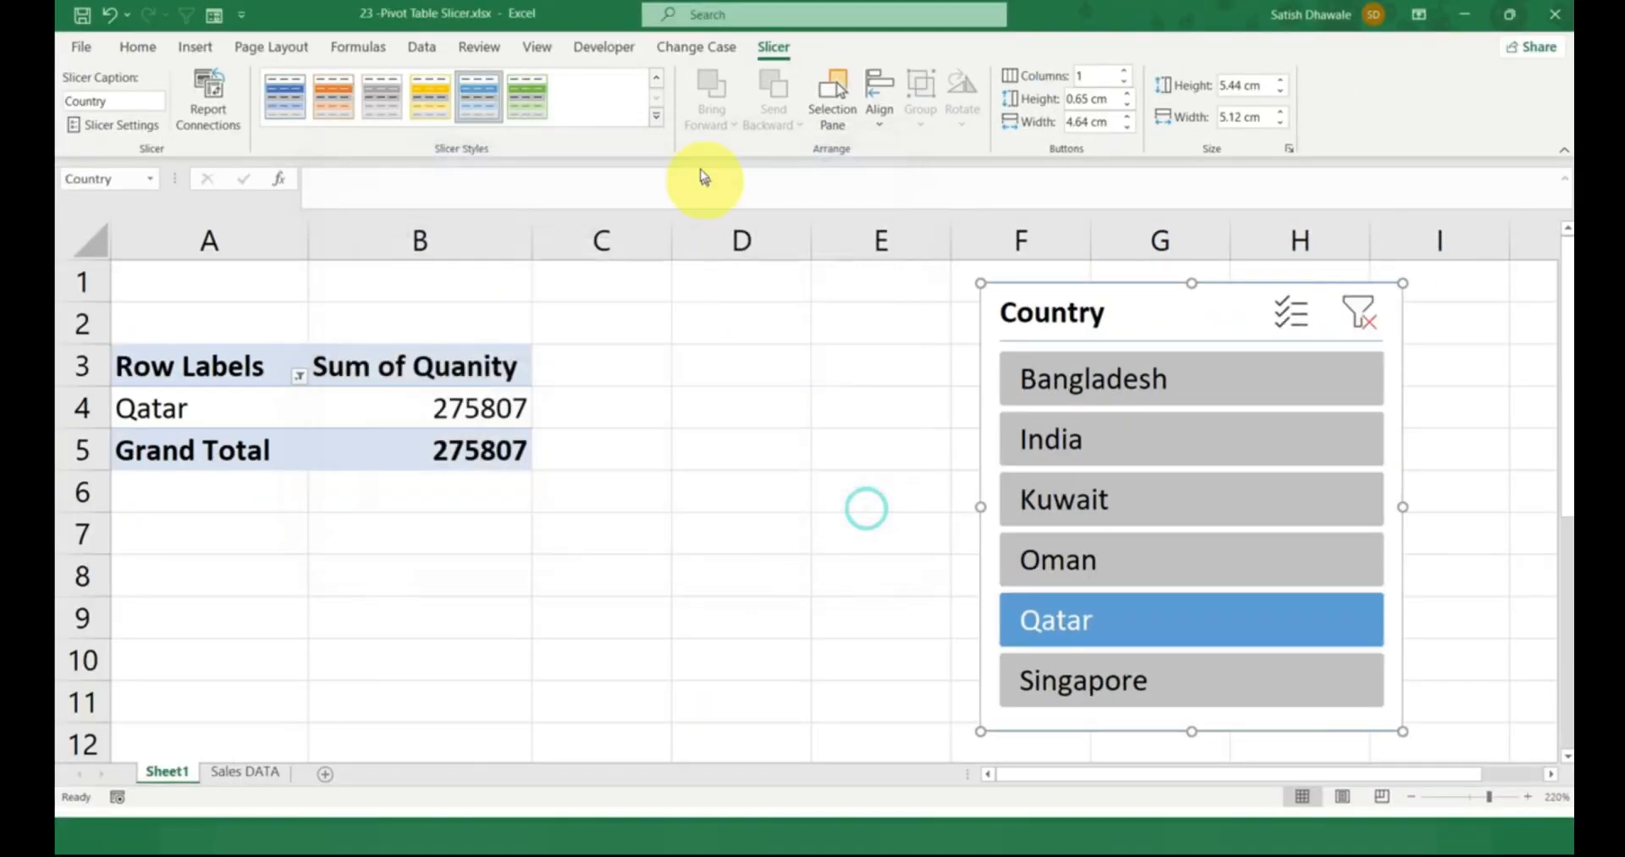
# Try the gold and gray dark styles, apply Light Orange, Slicer Style Dark 2, and move the slicer to columns D to F.
pyautogui.click(429, 105)
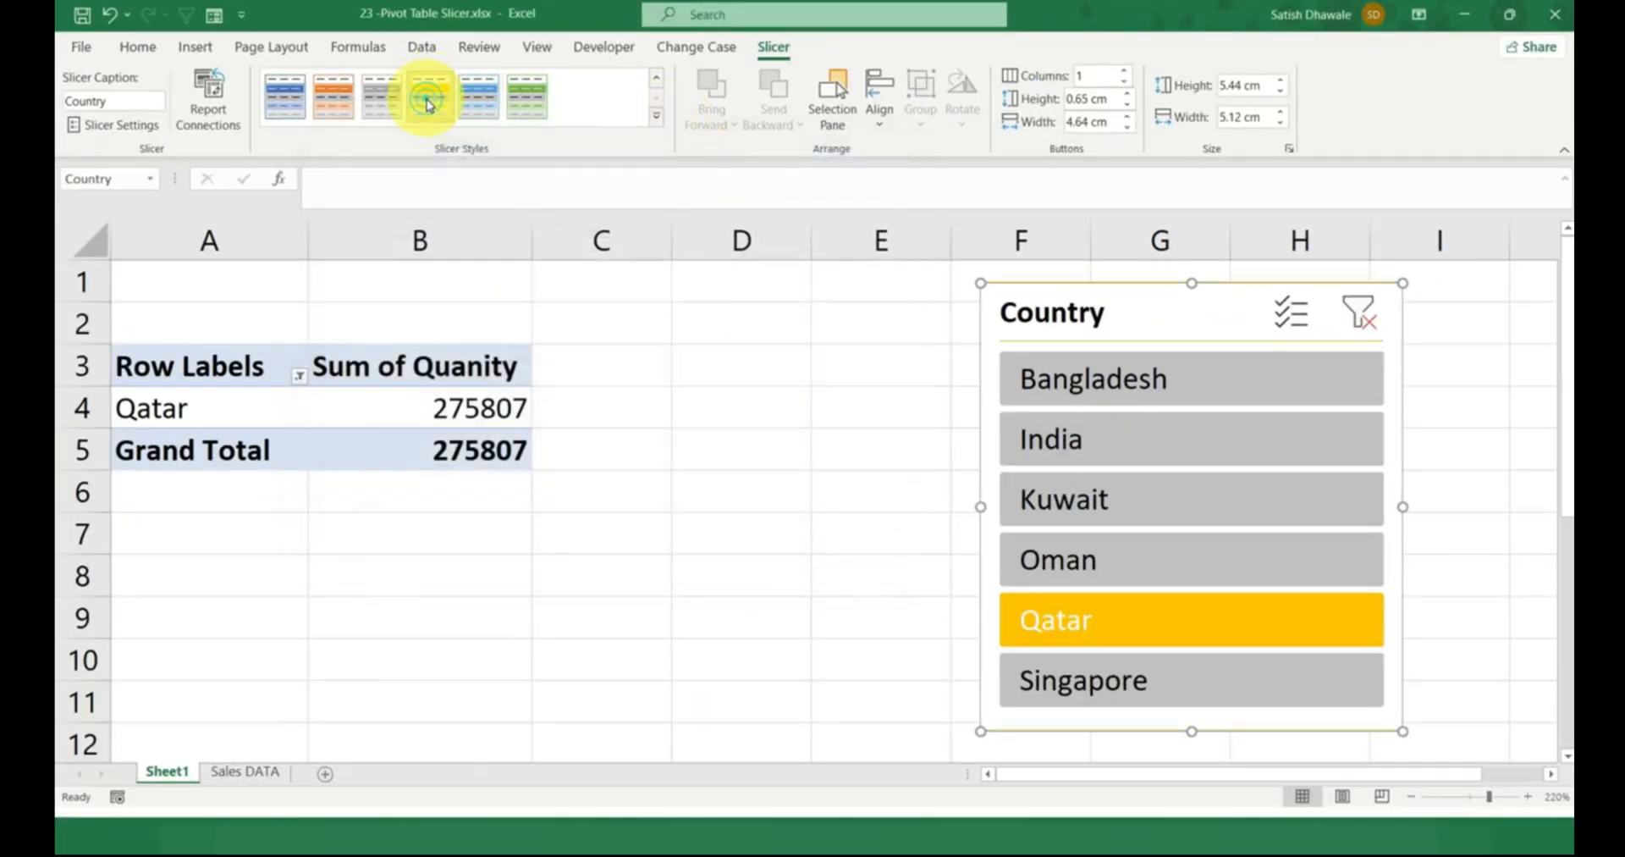
pyautogui.click(382, 107)
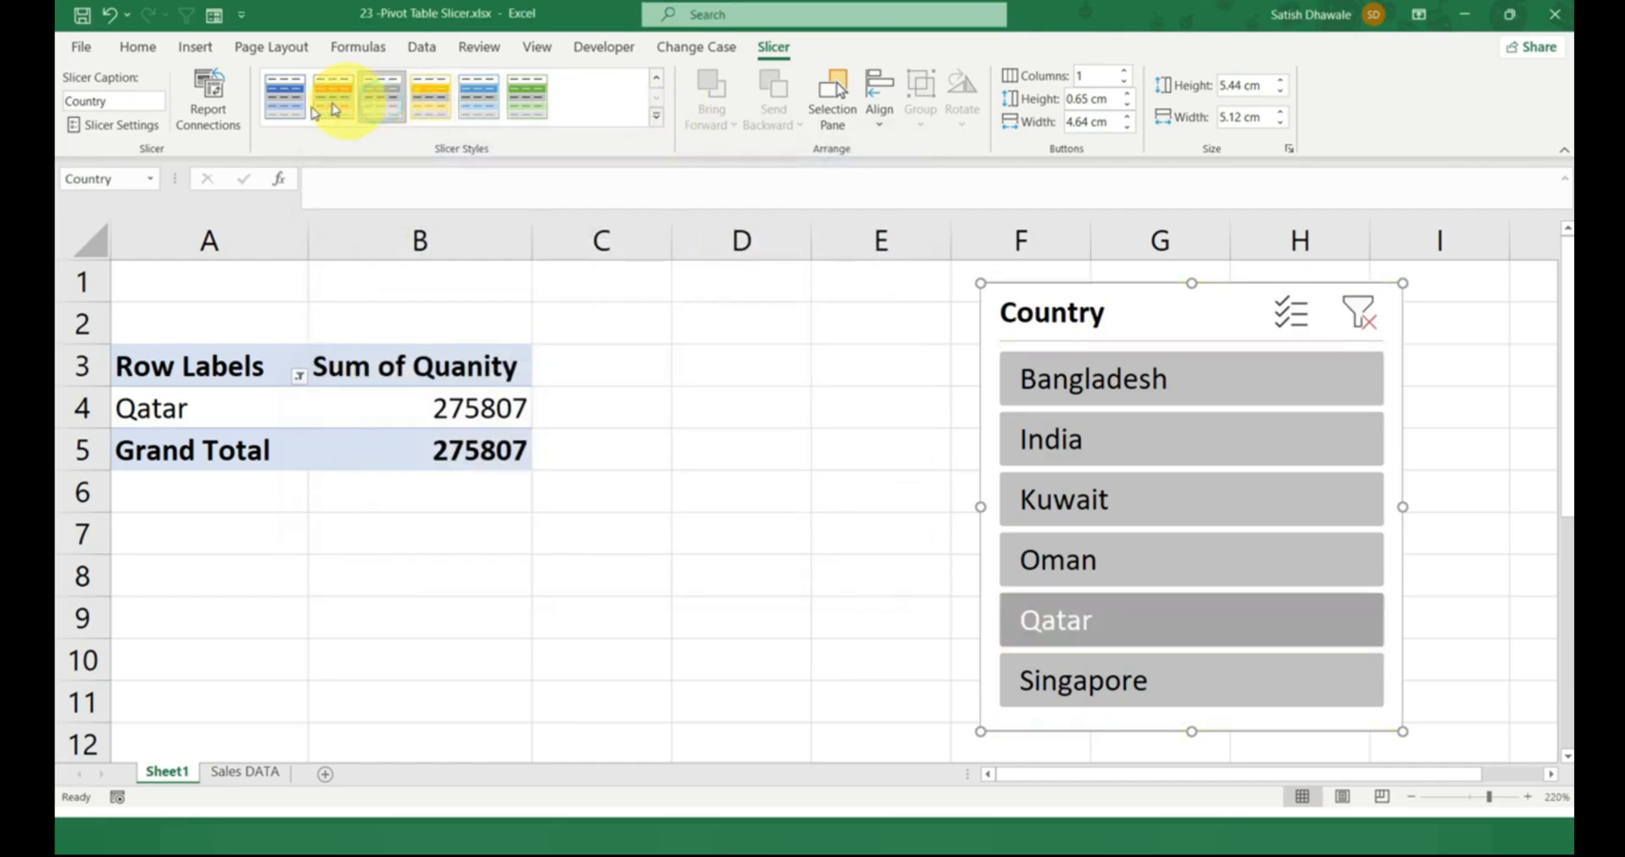
pyautogui.click(333, 100)
pyautogui.moveTo(1003, 288); pyautogui.dragTo(731, 333)
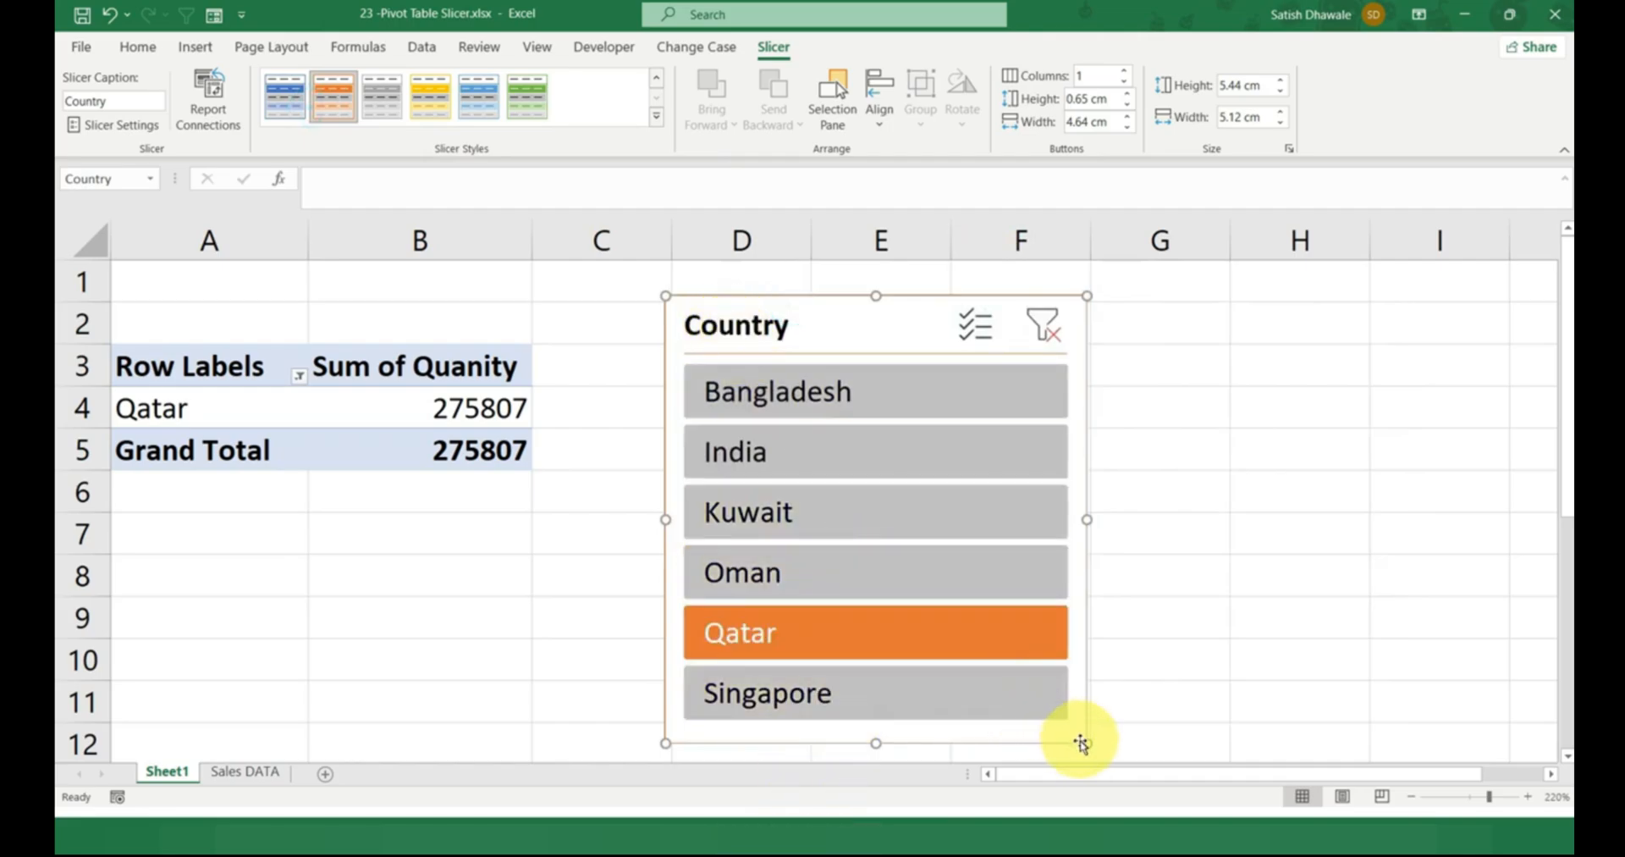
# Shrink the slicer to about 3.52 cm high and 2.69 cm wide, and reduce its button width to 1.3 cm.
pyautogui.moveTo(1085, 739); pyautogui.dragTo(880, 593)
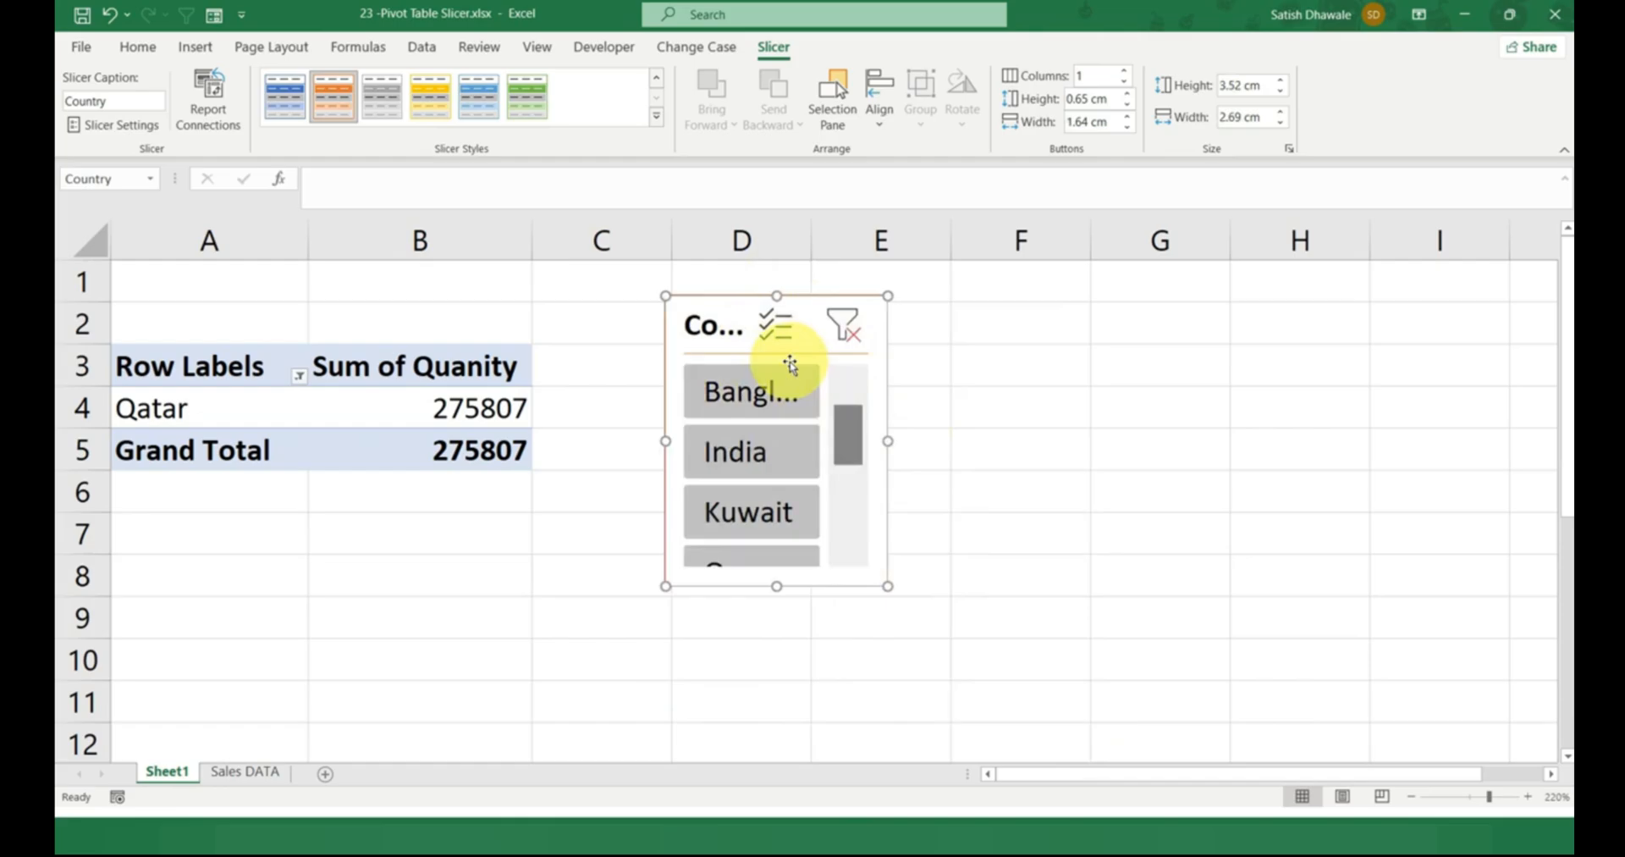
pyautogui.click(1128, 127)
pyautogui.click(1127, 127)
pyautogui.click(1128, 127)
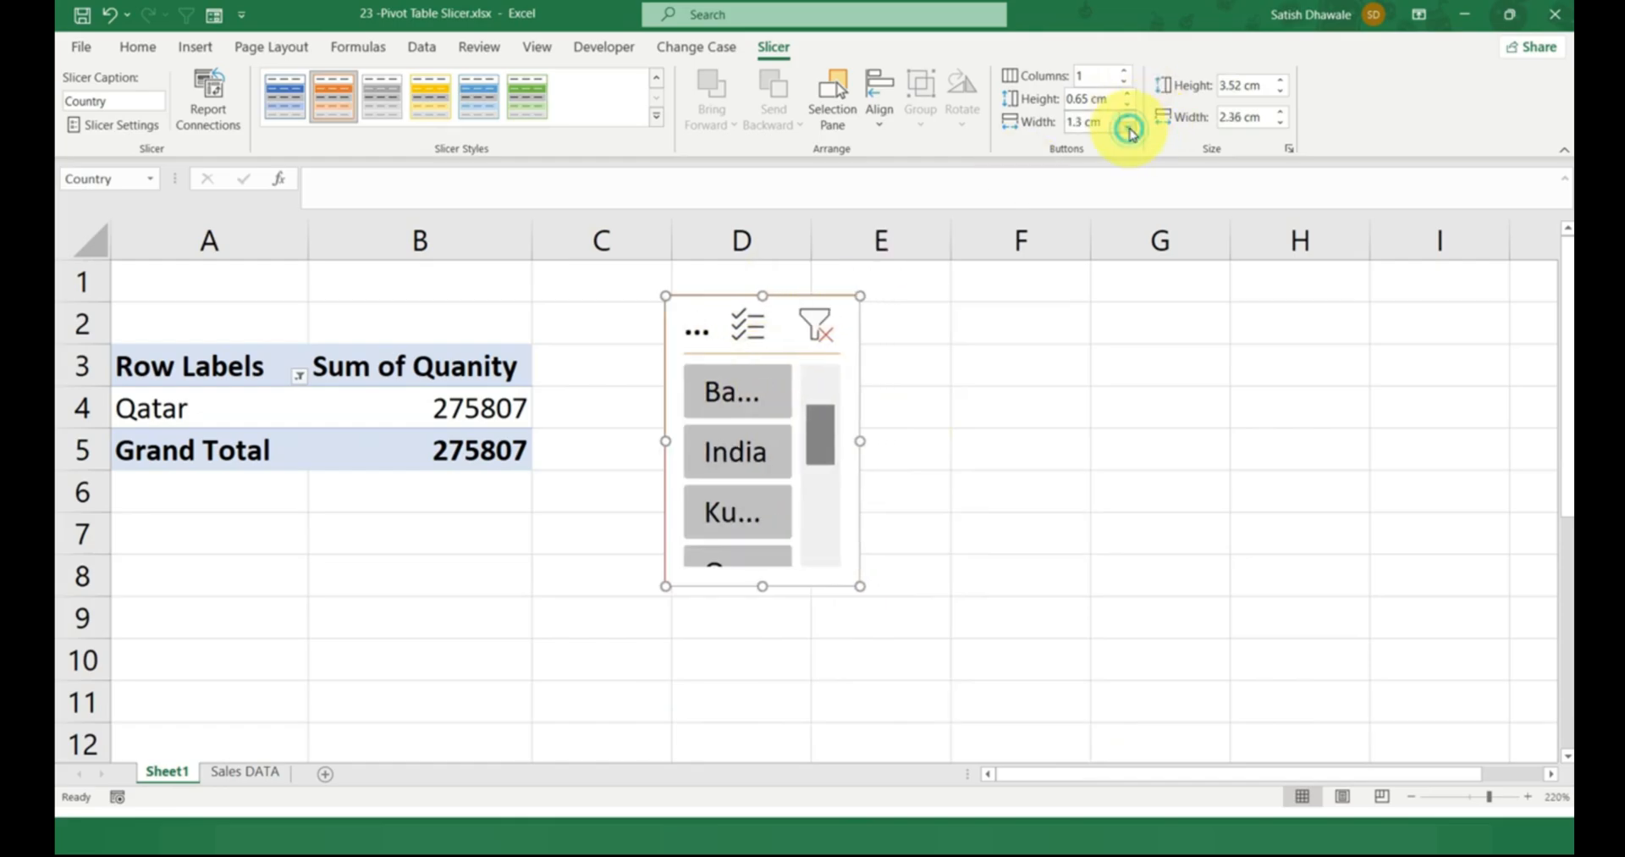
# Set the slicer's height to 5.1 cm and widen it to about 5.09 cm.
pyautogui.click(1283, 123)
pyautogui.click(1281, 82)
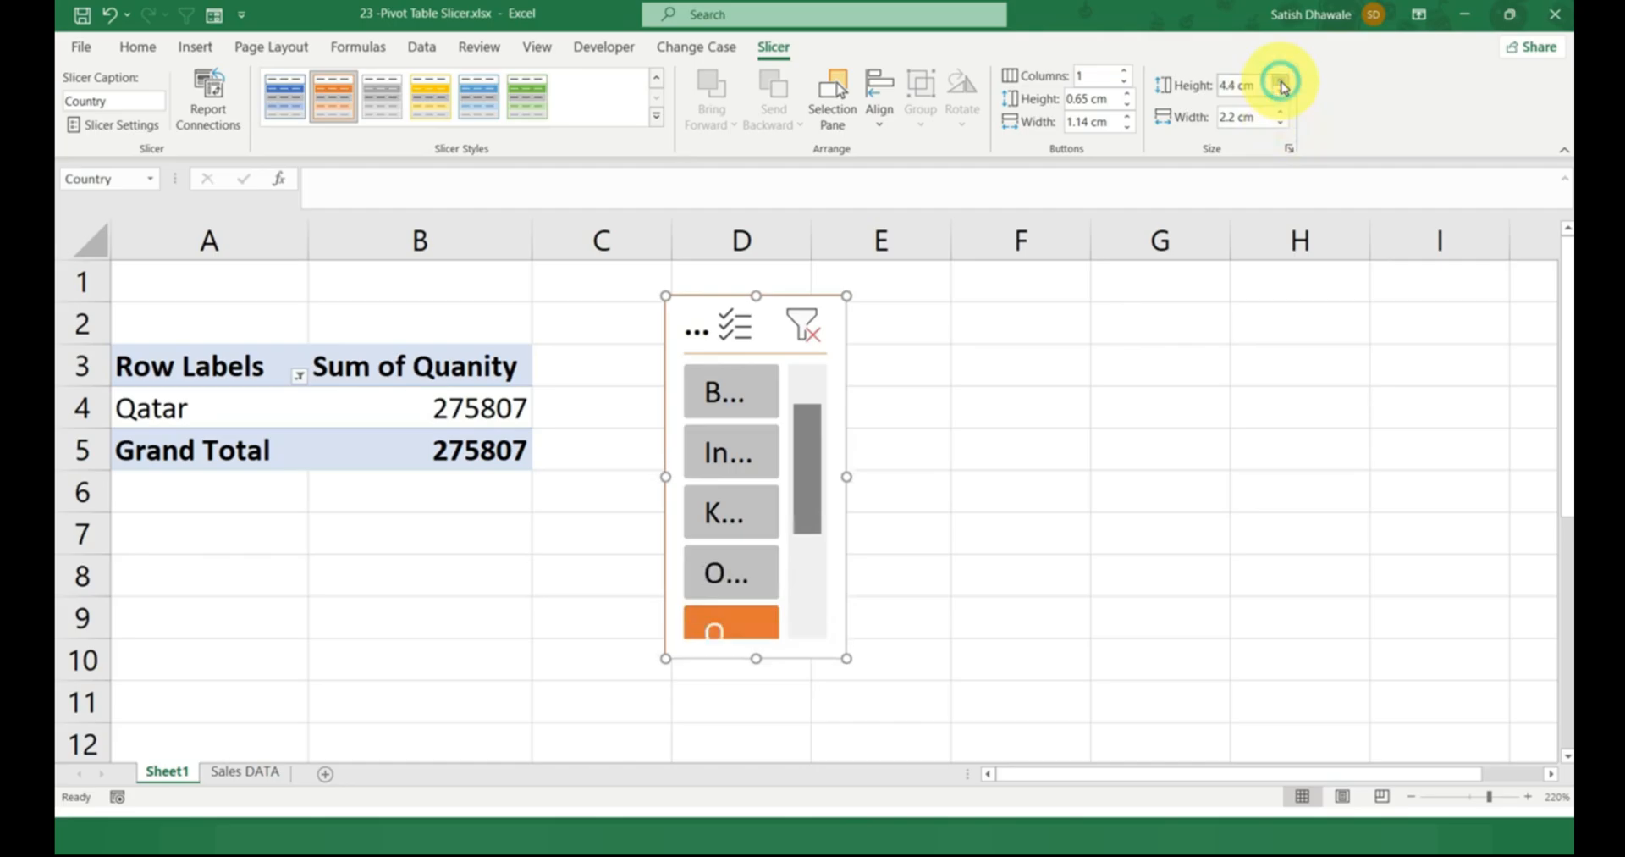
pyautogui.click(1281, 82)
pyautogui.moveTo(846, 506); pyautogui.dragTo(1084, 506)
# Reduce the slicer's button height to 0.4 cm and button width to 2.5 cm.
pyautogui.click(1128, 105)
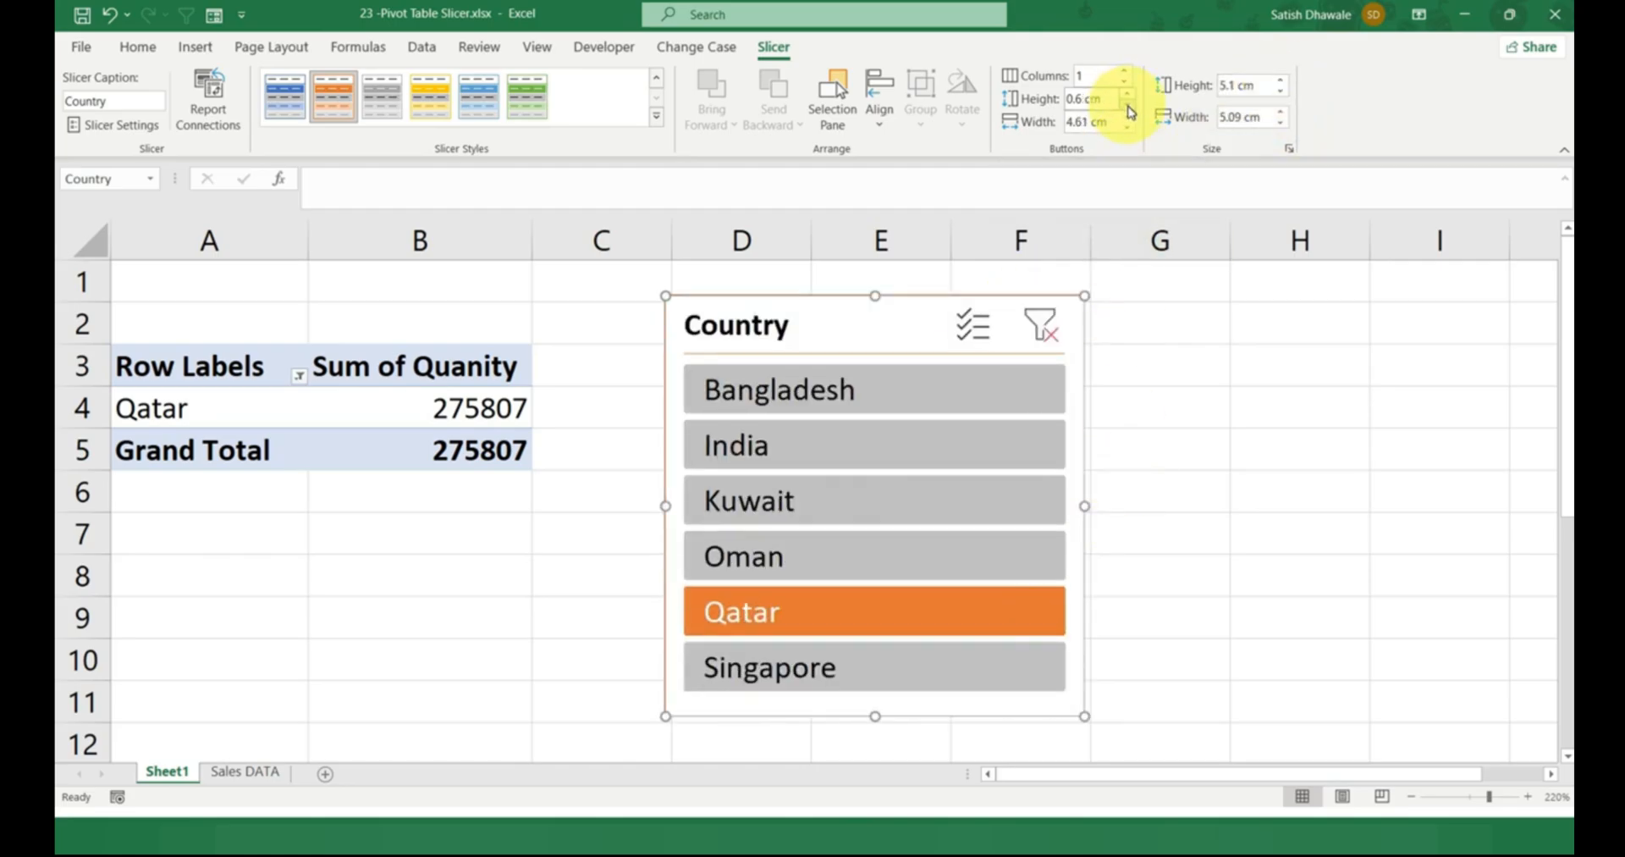
pyautogui.click(1128, 105)
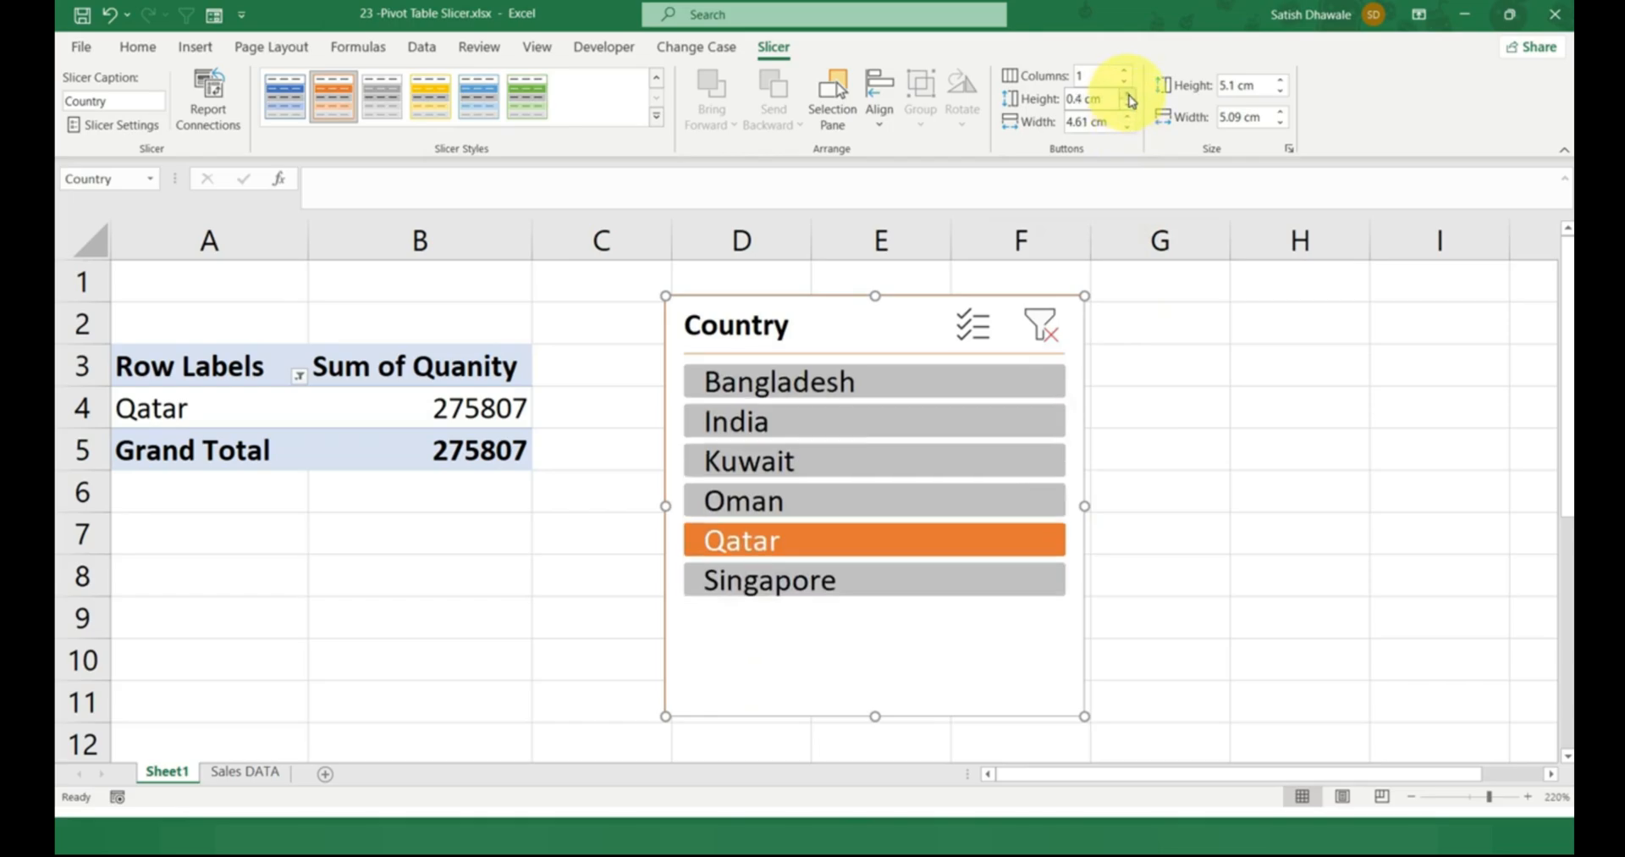
pyautogui.click(1128, 127)
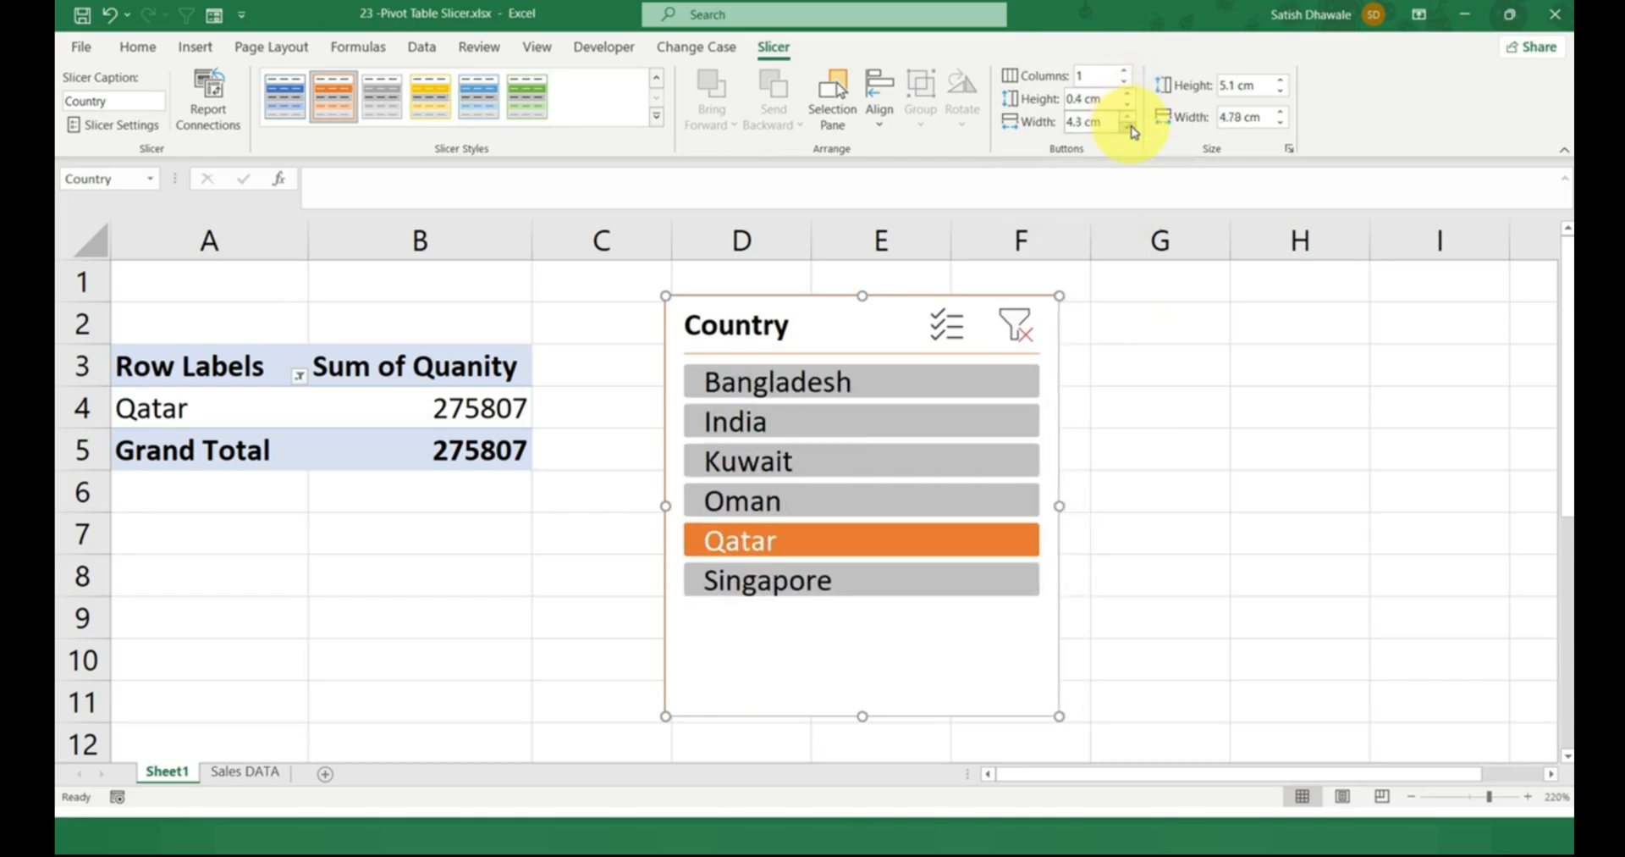
pyautogui.click(1130, 127)
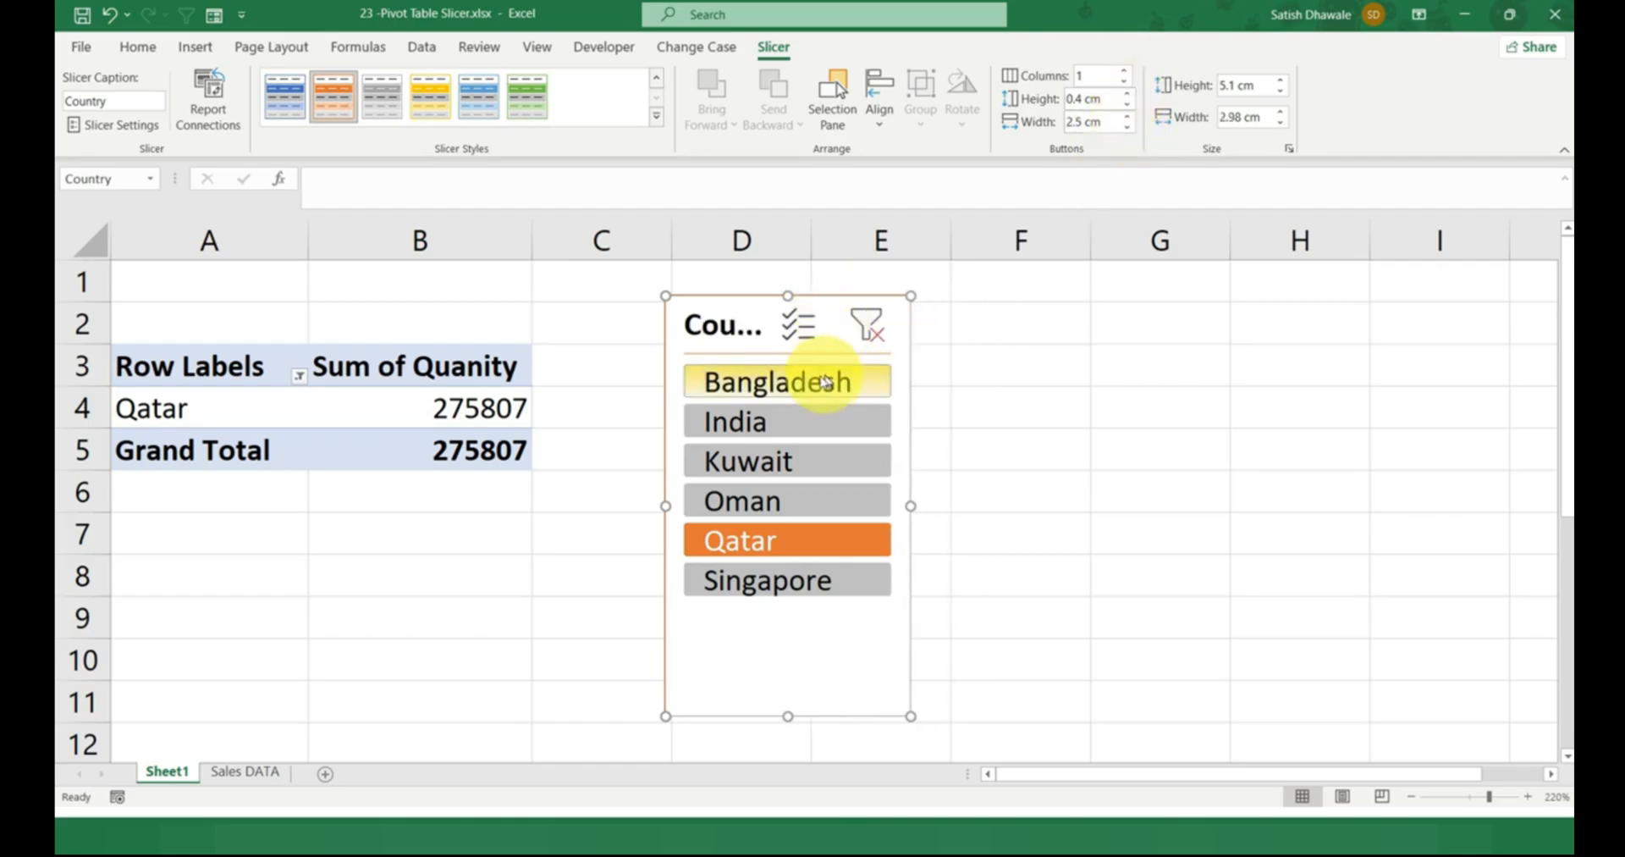
# Set the slicer's button height to 0.6 cm and its overall width to 3.5 cm.
pyautogui.click(1129, 95)
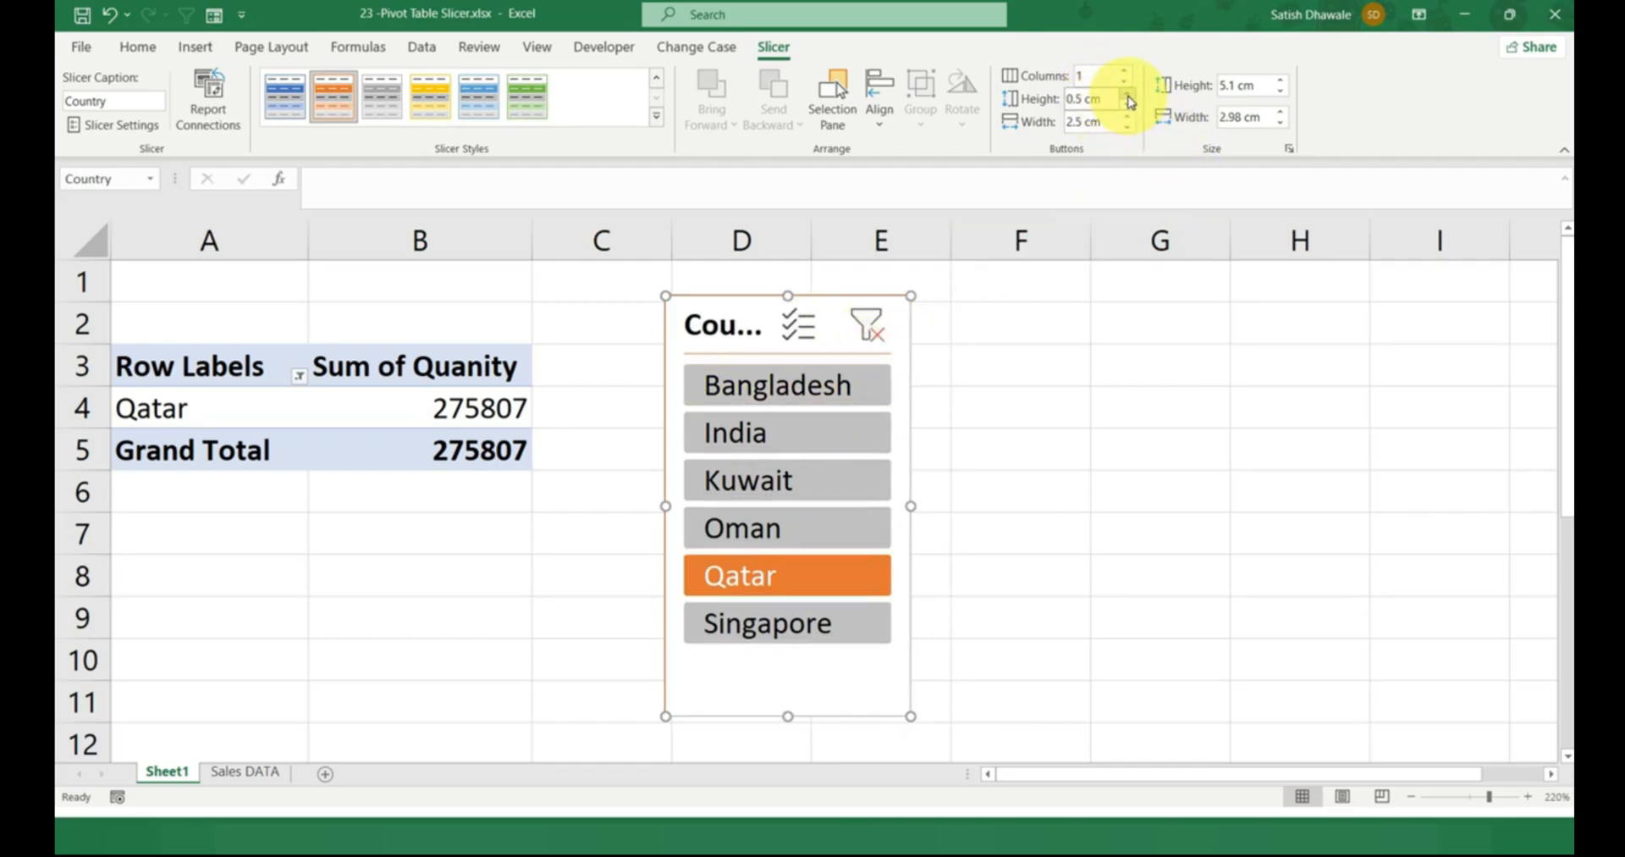
pyautogui.click(1128, 95)
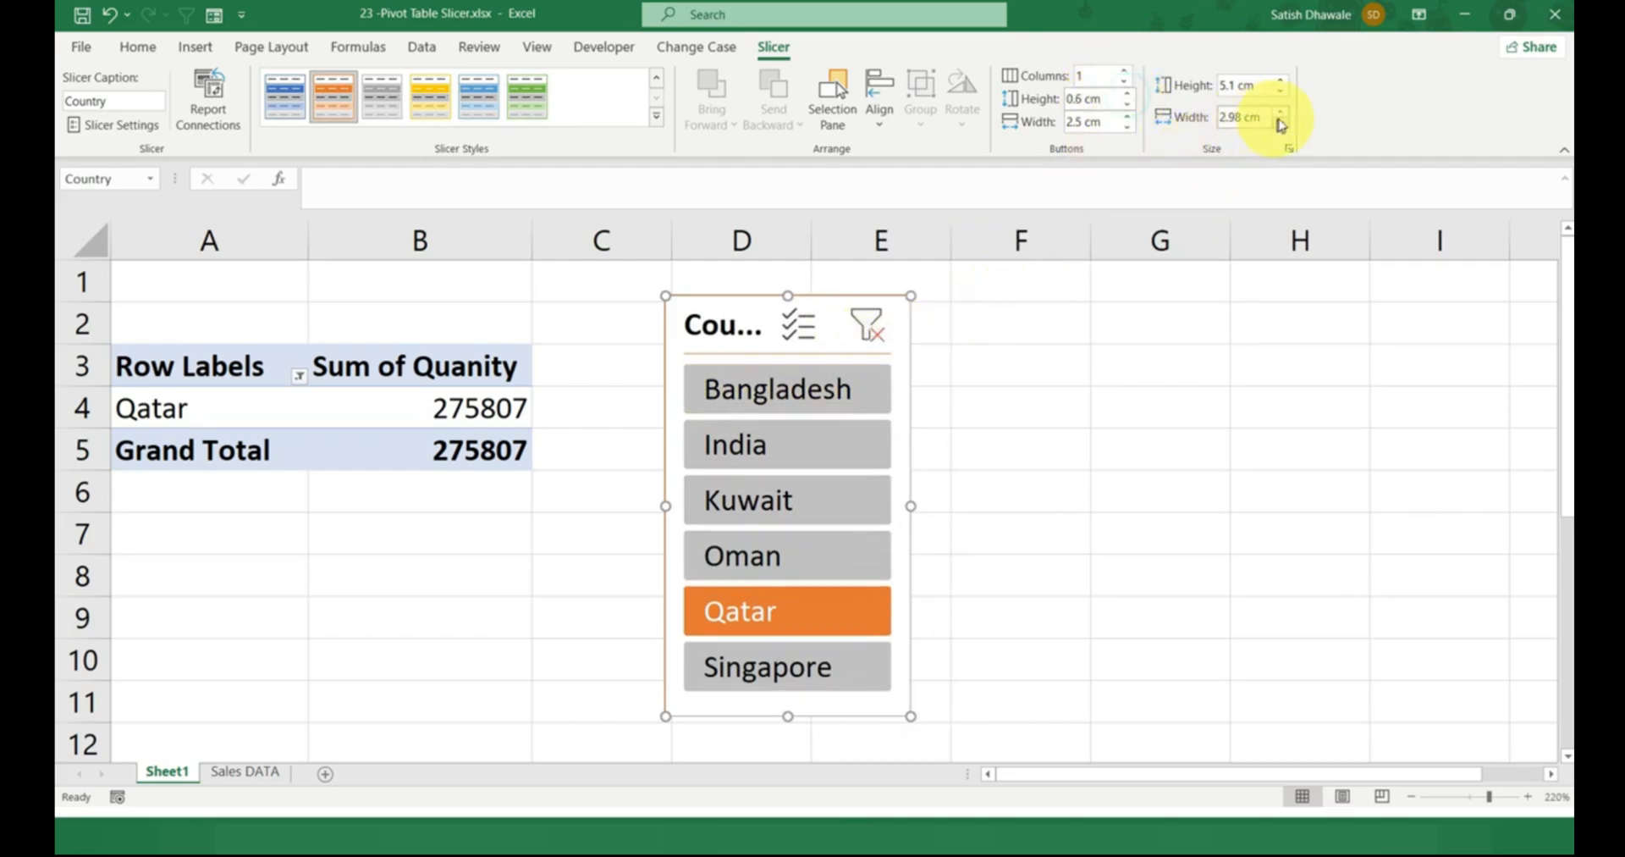
pyautogui.click(1285, 116)
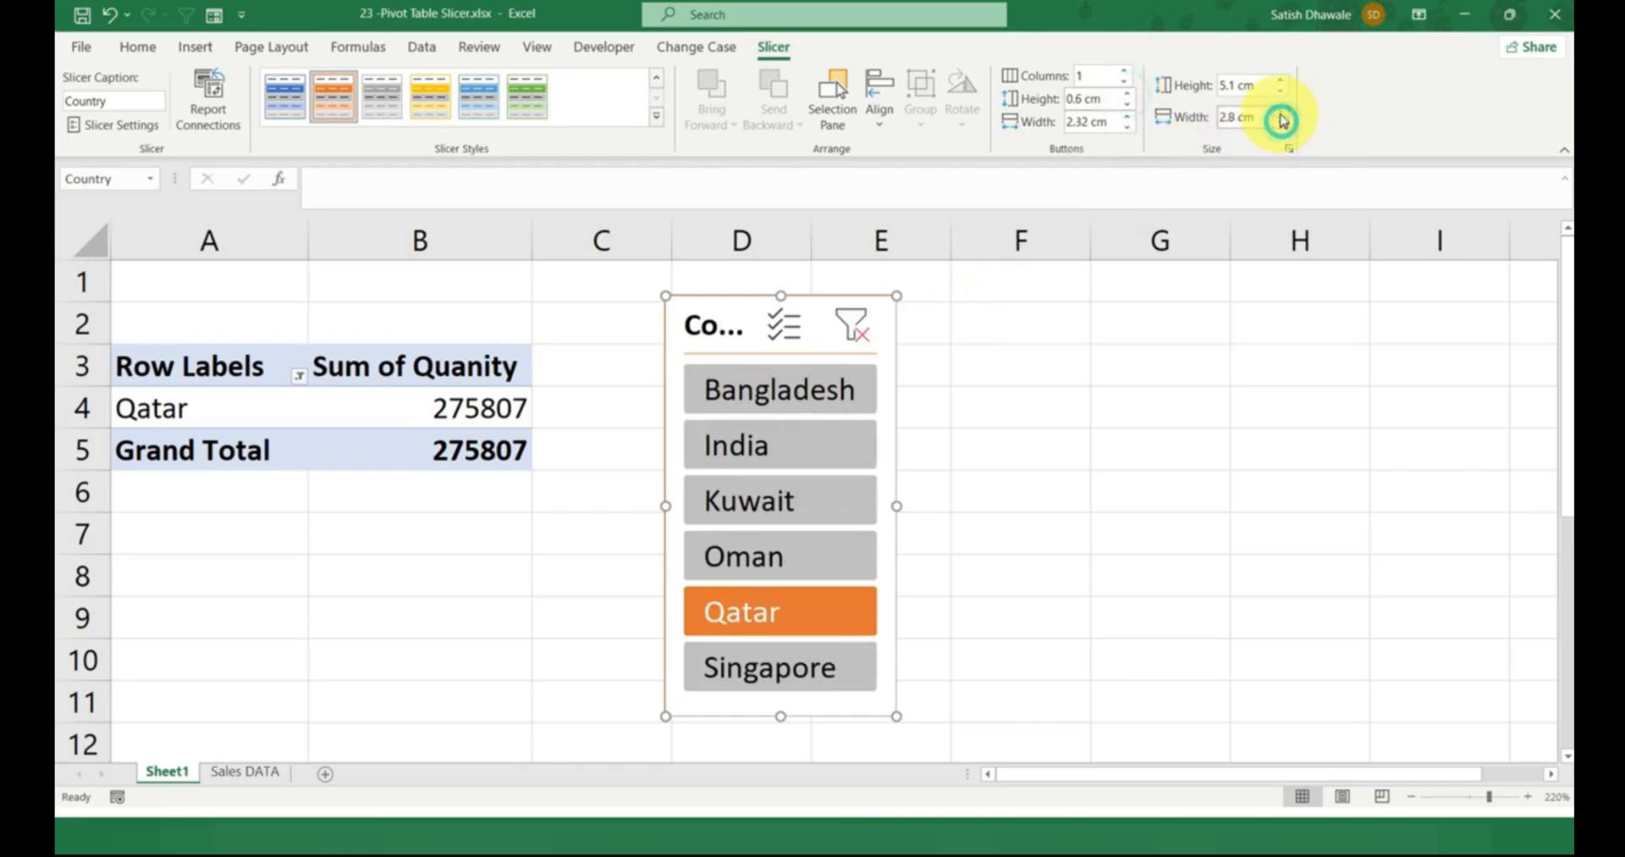
pyautogui.click(1281, 116)
pyautogui.click(1281, 116)
pyautogui.click(1281, 116)
pyautogui.click(1281, 116)
pyautogui.click(1281, 116)
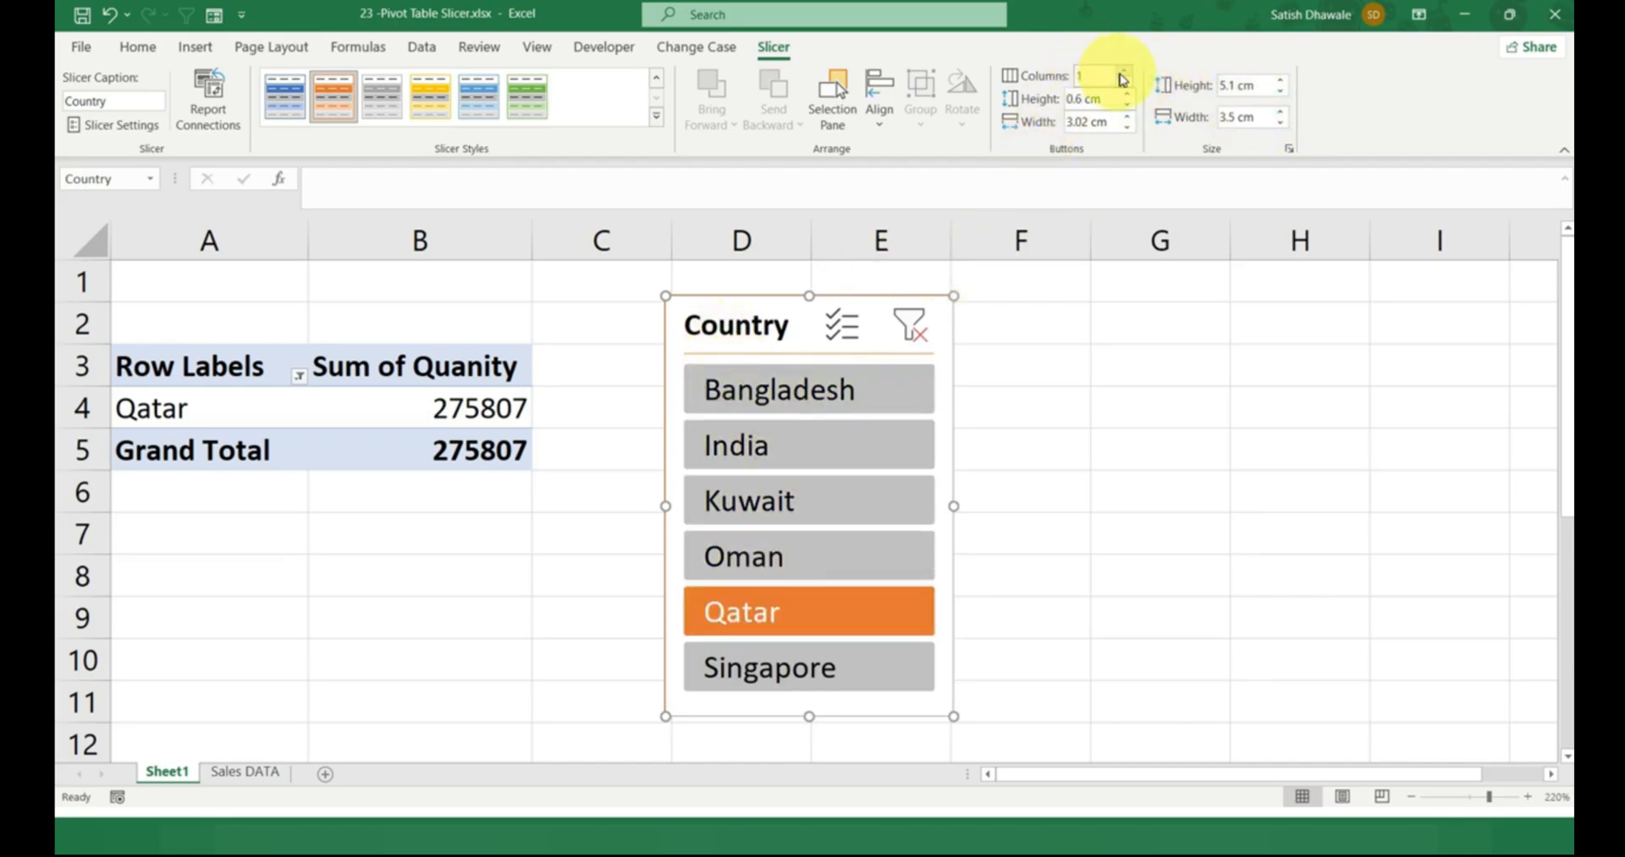
# Arrange the slicer buttons in three columns and resize the slicer to about 6.7 cm wide and 2.85 cm high.
pyautogui.click(1123, 71)
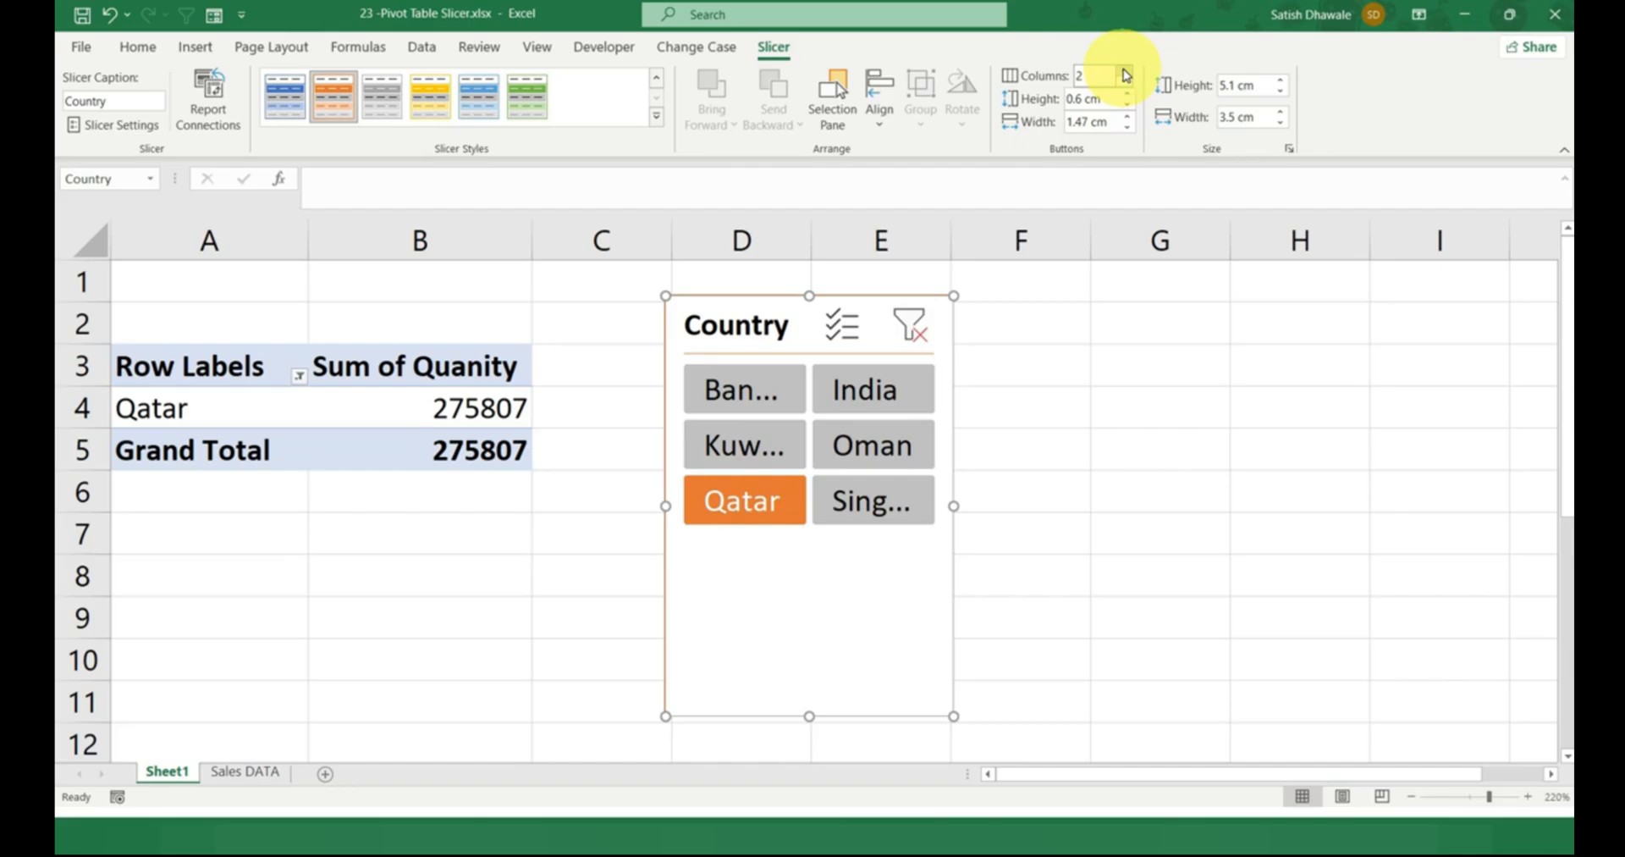
pyautogui.click(1125, 71)
pyautogui.moveTo(954, 507); pyautogui.dragTo(1218, 499)
pyautogui.moveTo(942, 714); pyautogui.dragTo(940, 528)
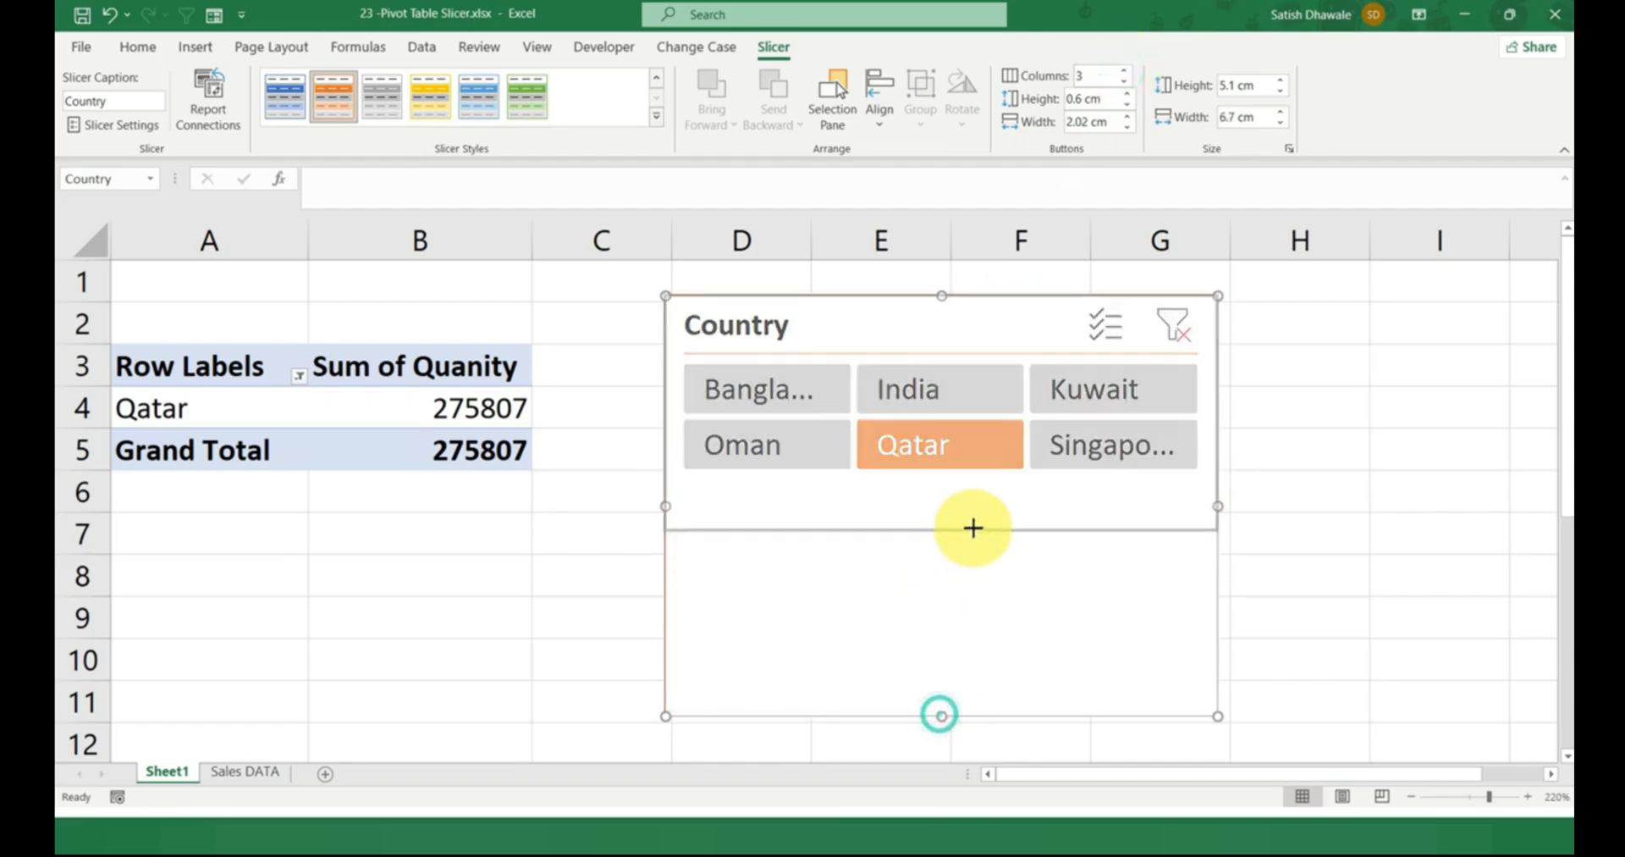
# Move the slicer closer to the PivotTable and arrange its buttons in six columns.
pyautogui.click(1125, 72)
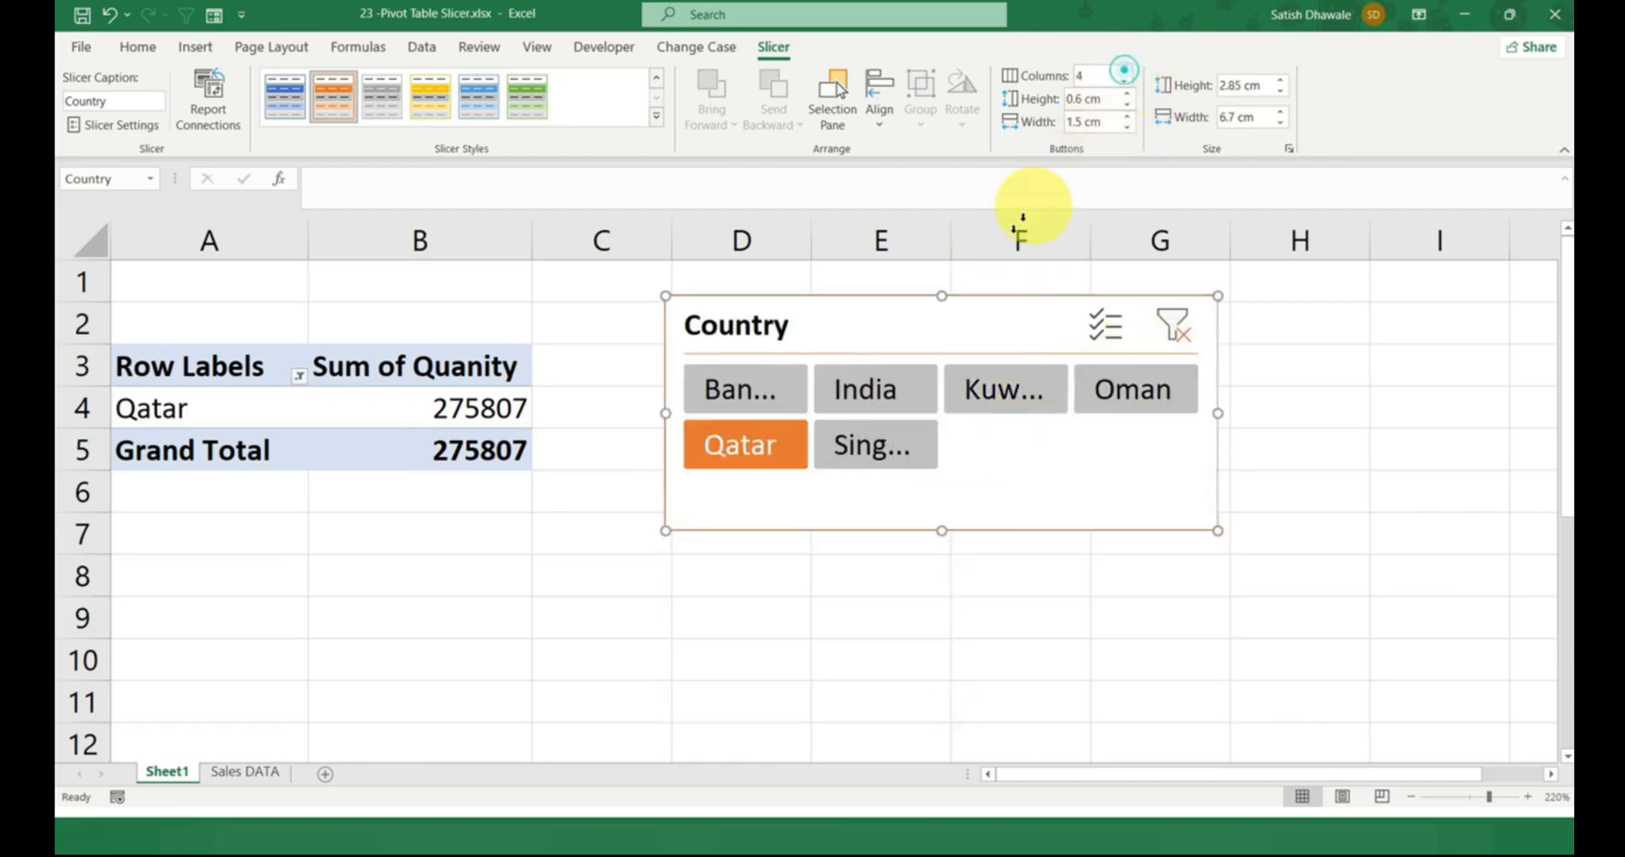
pyautogui.moveTo(937, 316); pyautogui.dragTo(680, 286)
pyautogui.click(1126, 72)
pyautogui.click(1125, 72)
# Resize the slicer to about 11.33 cm wide and 2.03 cm high, placing it beside the PivotTable across columns C to I.
pyautogui.moveTo(959, 384); pyautogui.dragTo(1292, 385)
pyautogui.moveTo(844, 502); pyautogui.dragTo(846, 429)
pyautogui.moveTo(790, 295); pyautogui.dragTo(931, 342)
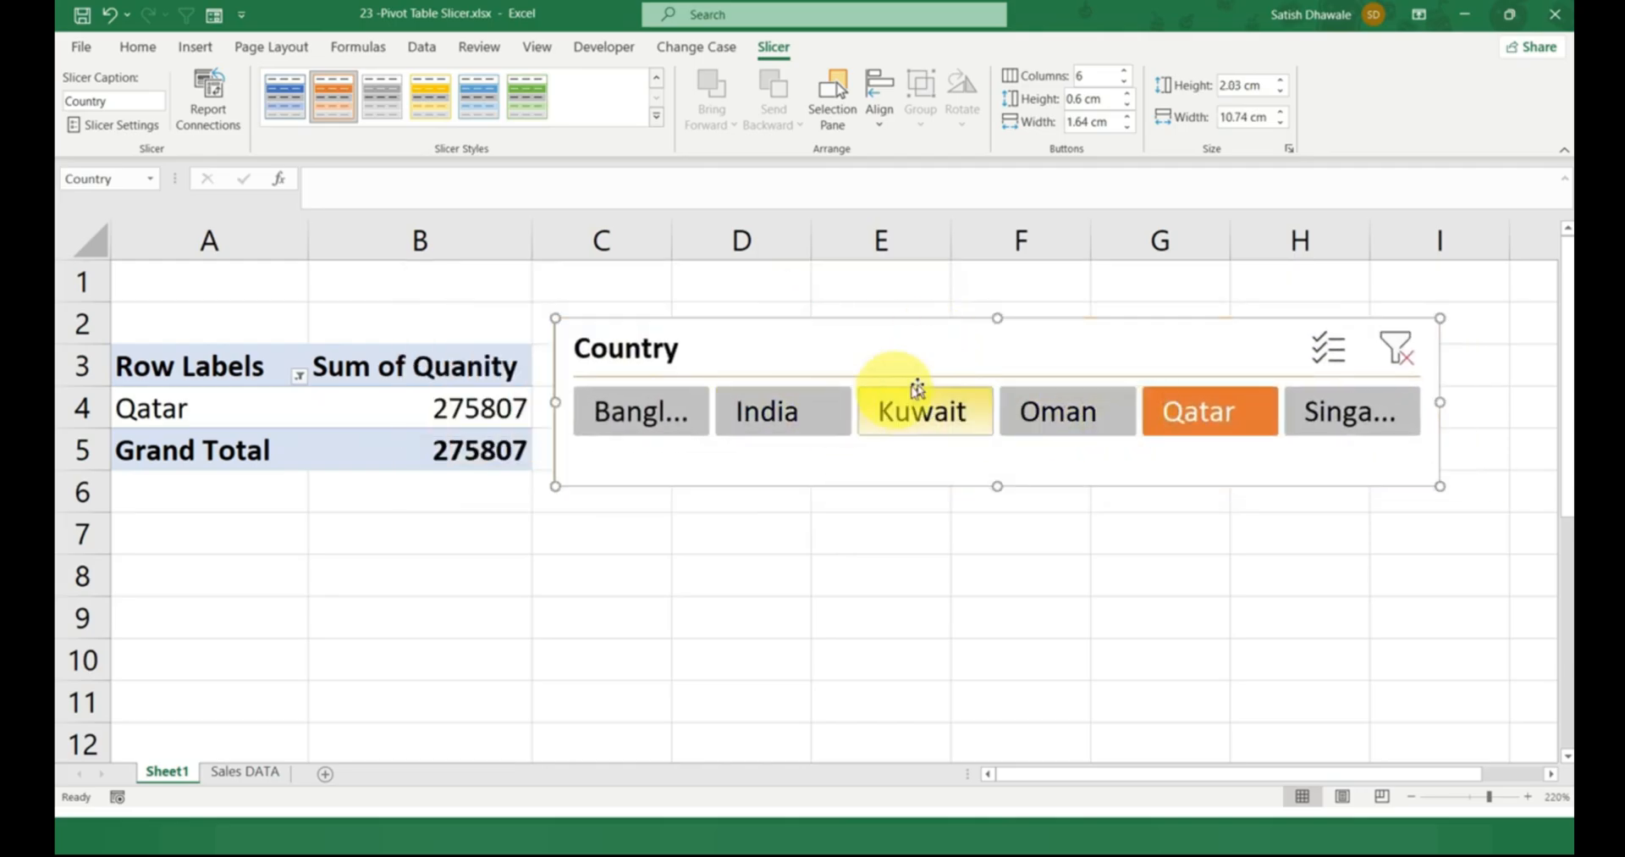
pyautogui.moveTo(1436, 404); pyautogui.dragTo(1490, 404)
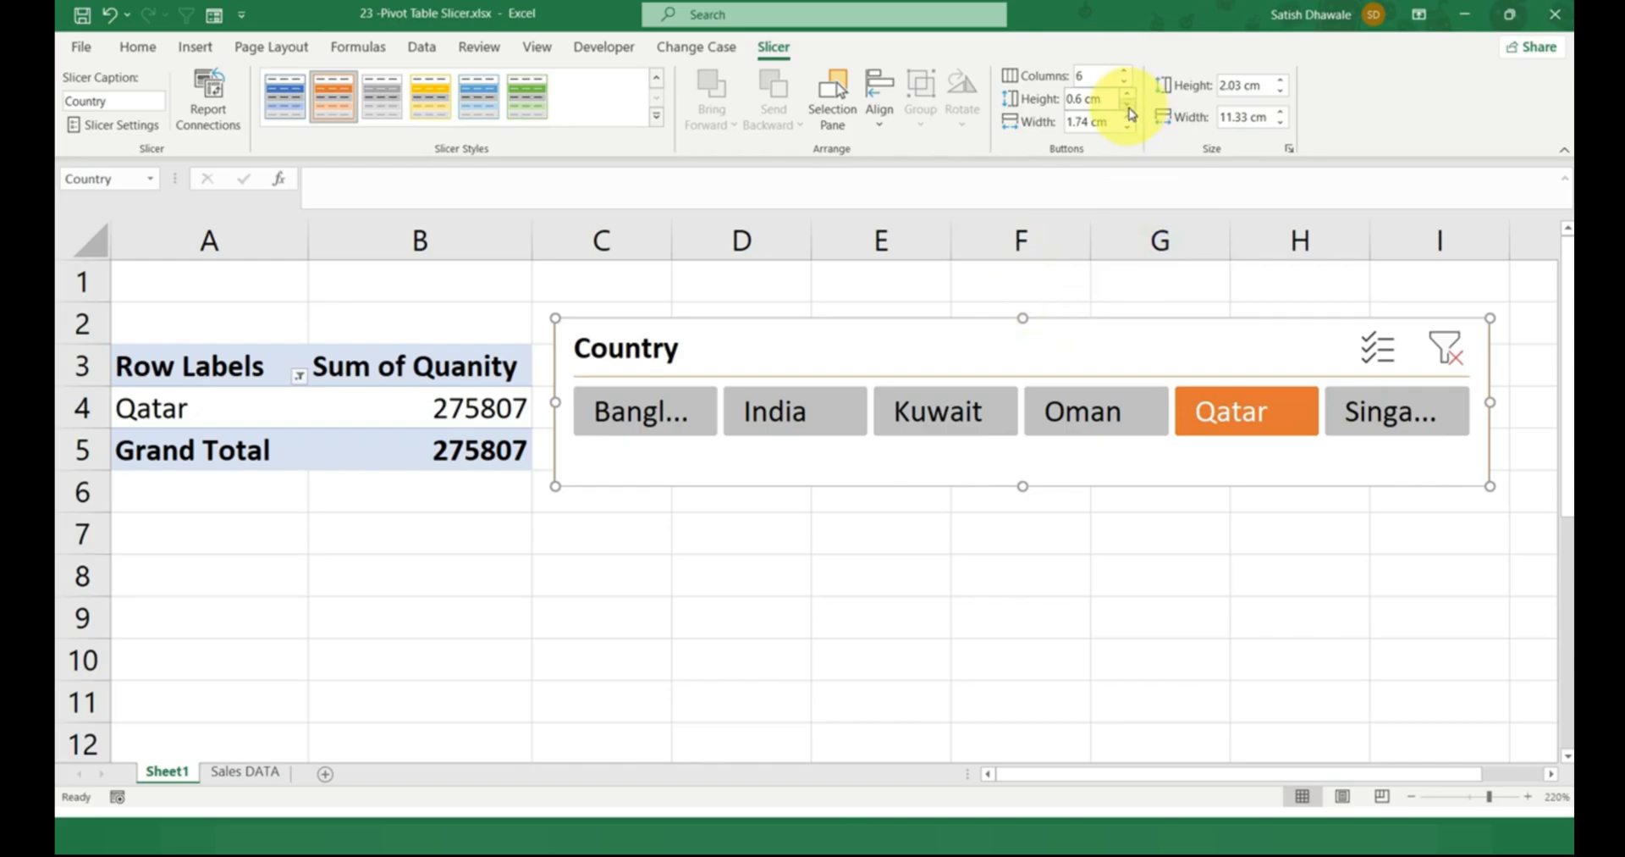
# Arrange the slicer buttons in three columns and resize the slicer to 2.77 cm high and 10.7 cm wide.
pyautogui.click(1125, 72)
pyautogui.click(1125, 72)
pyautogui.click(1125, 82)
pyautogui.click(1125, 82)
pyautogui.click(1125, 82)
pyautogui.click(1125, 83)
pyautogui.click(1125, 82)
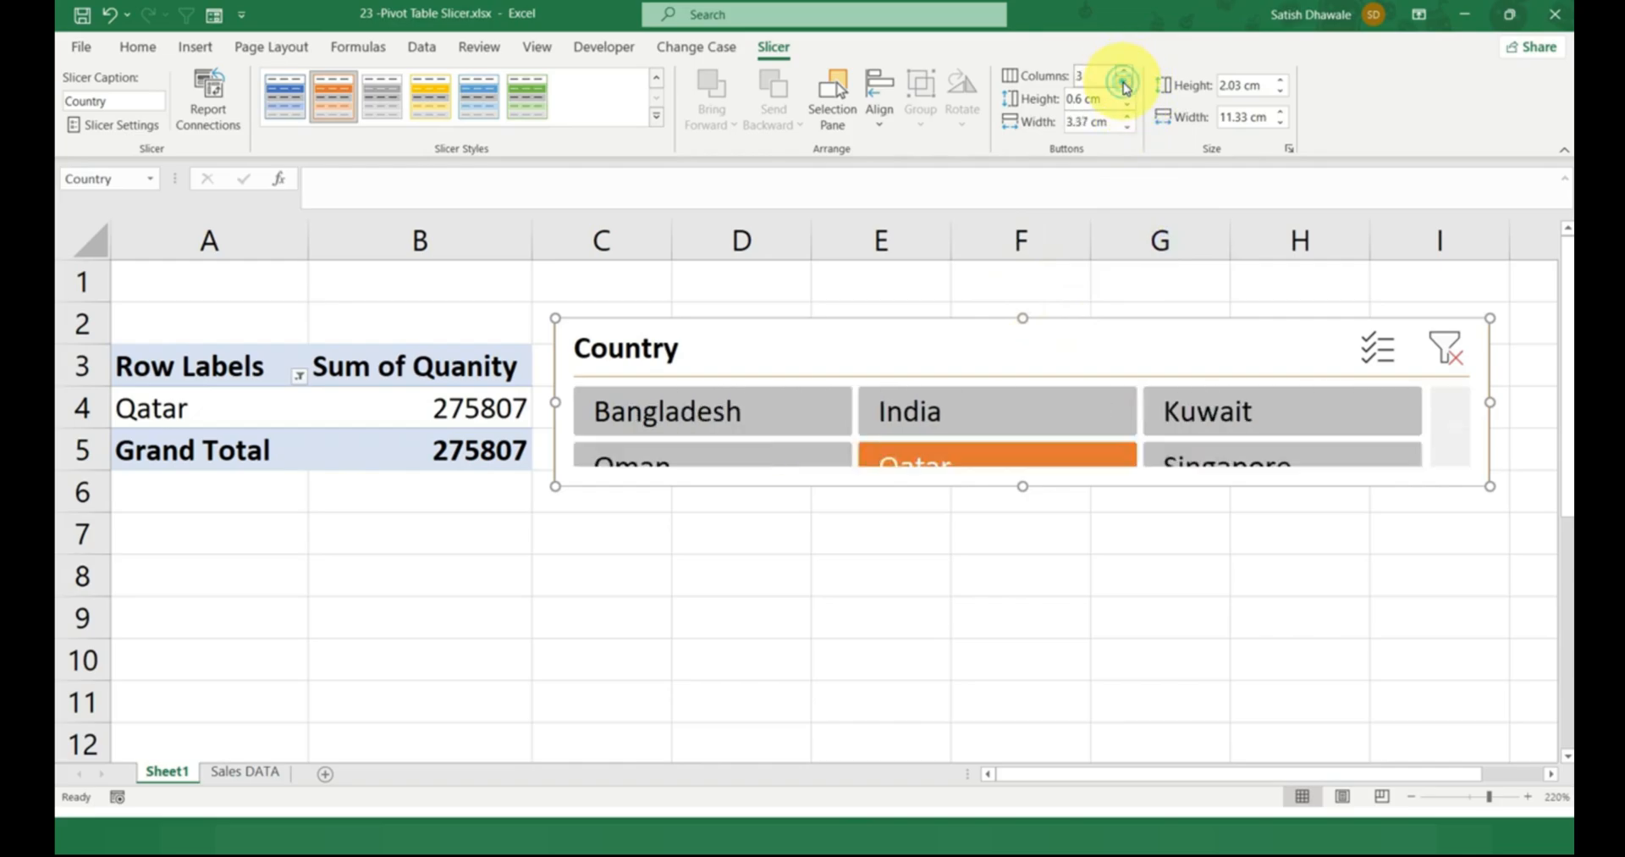
pyautogui.moveTo(1021, 486); pyautogui.dragTo(1026, 546)
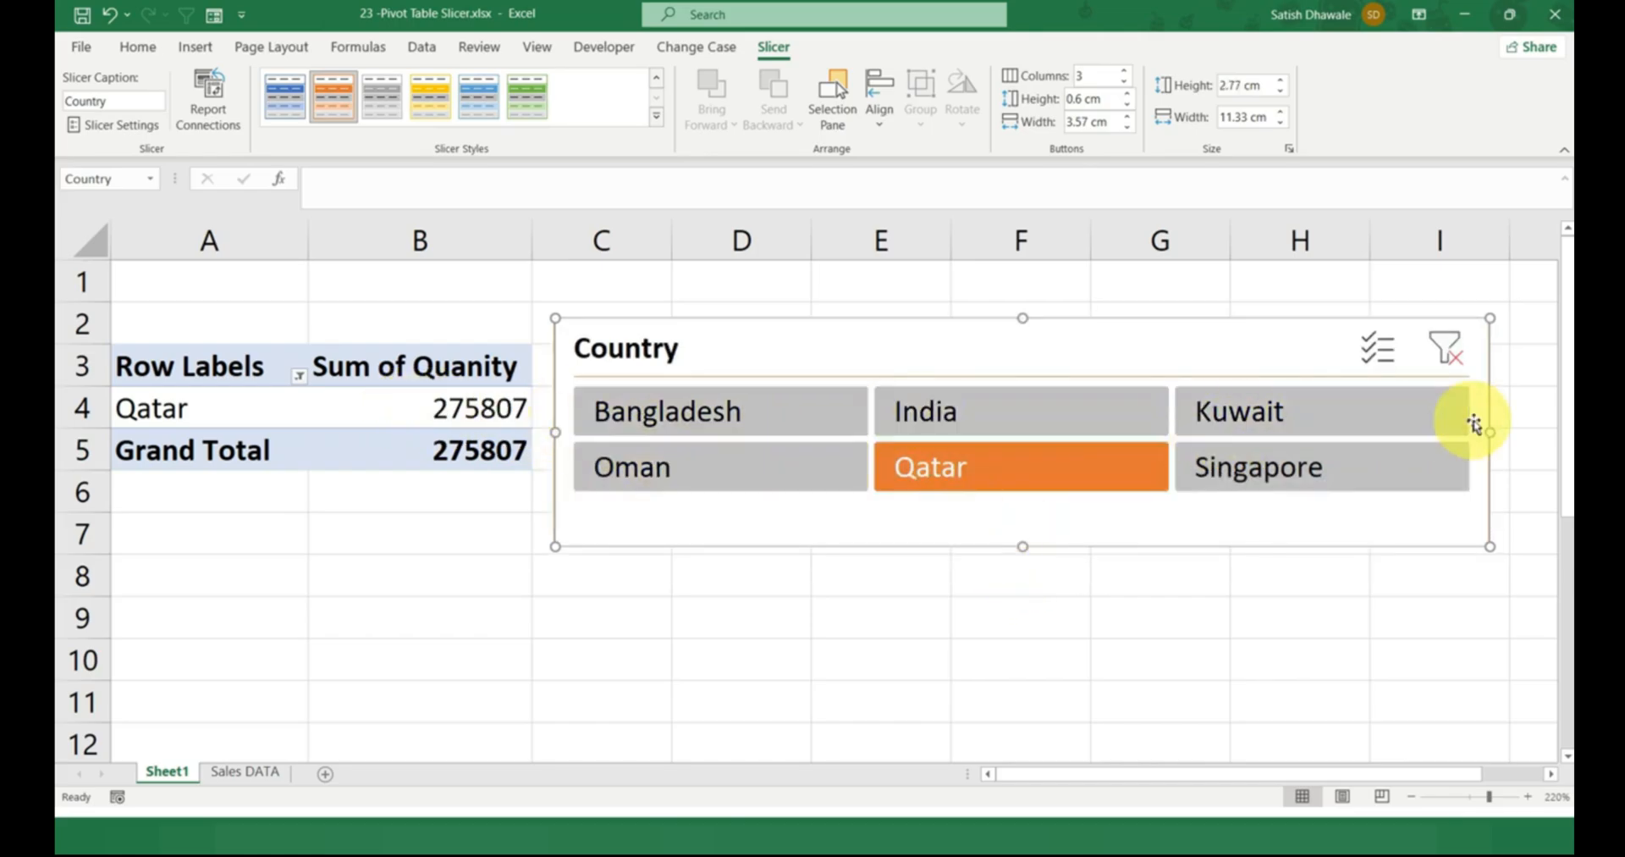
pyautogui.moveTo(1490, 432); pyautogui.dragTo(1437, 432)
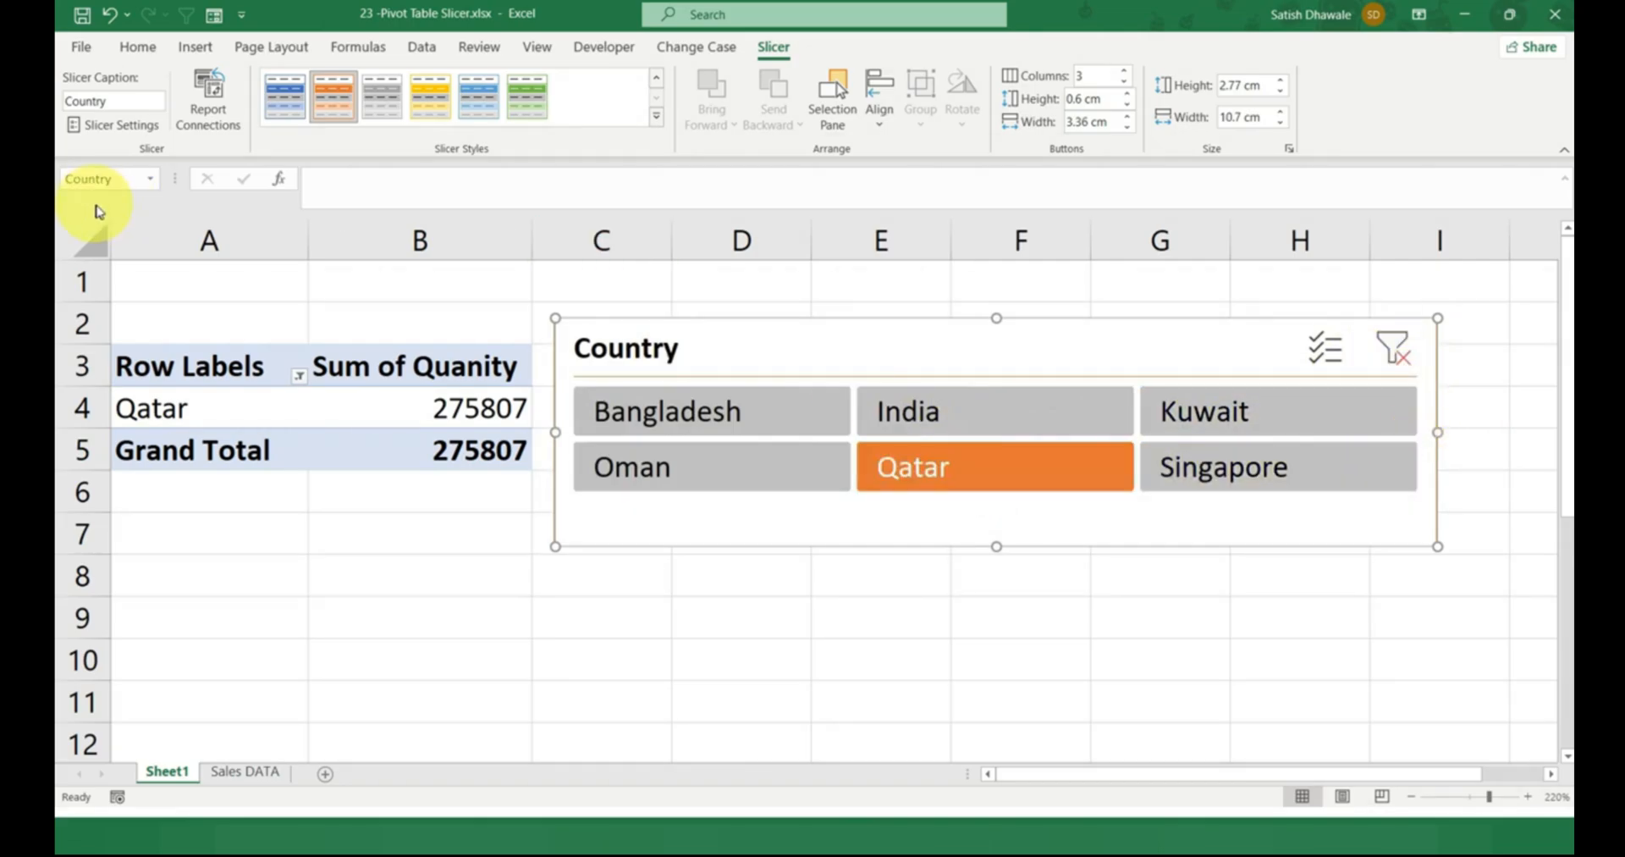
# Hide the Country slicer's header and reduce the slicer's height to 1.86 cm.
pyautogui.click(95, 127)
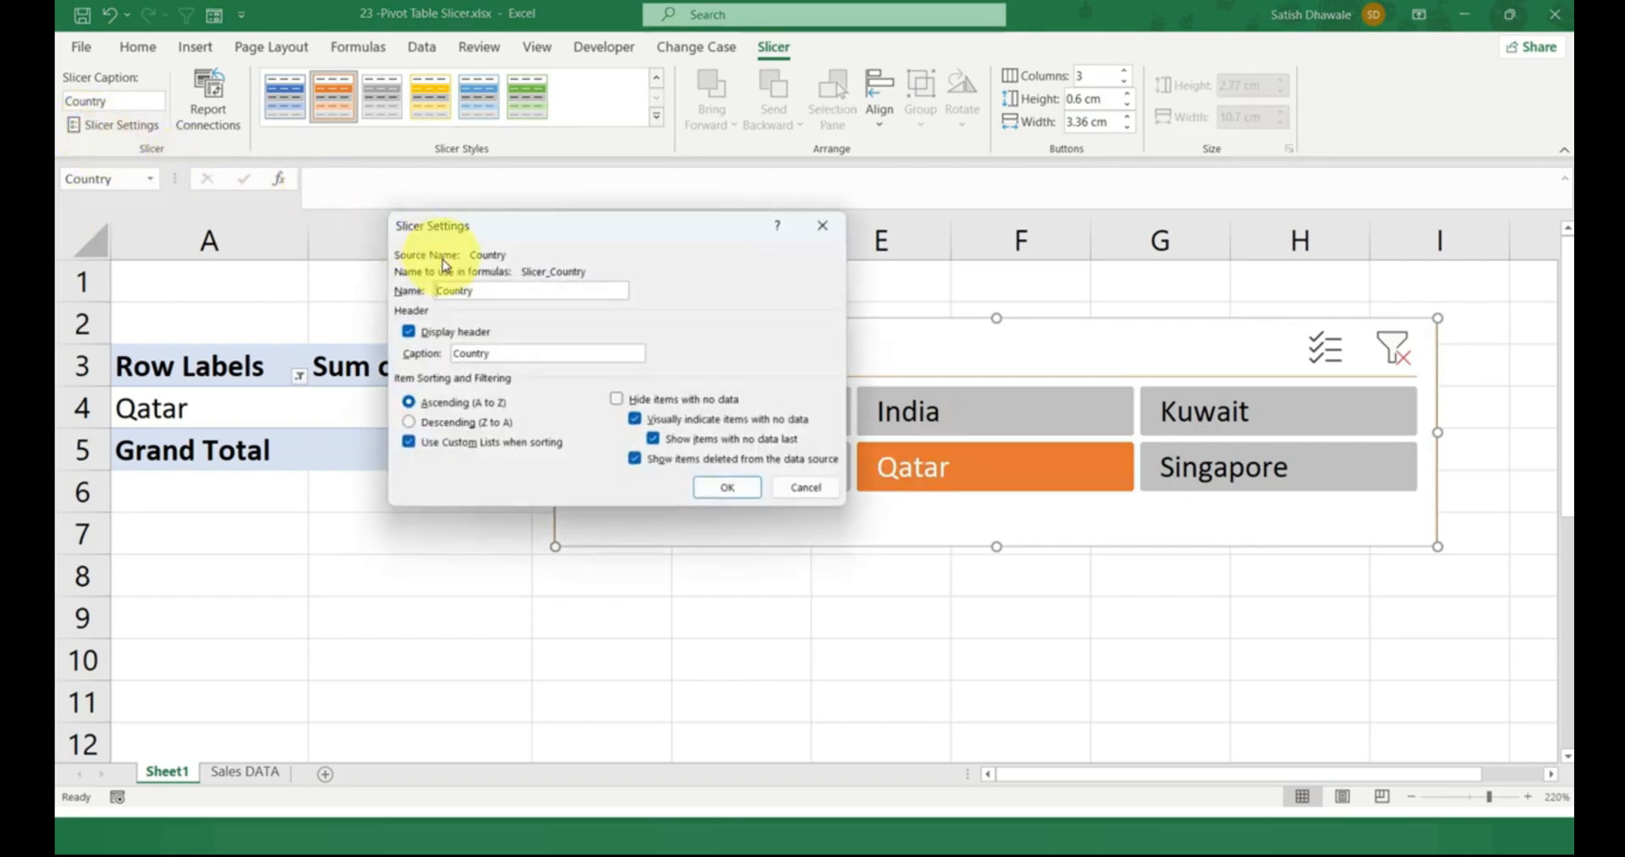
pyautogui.click(726, 487)
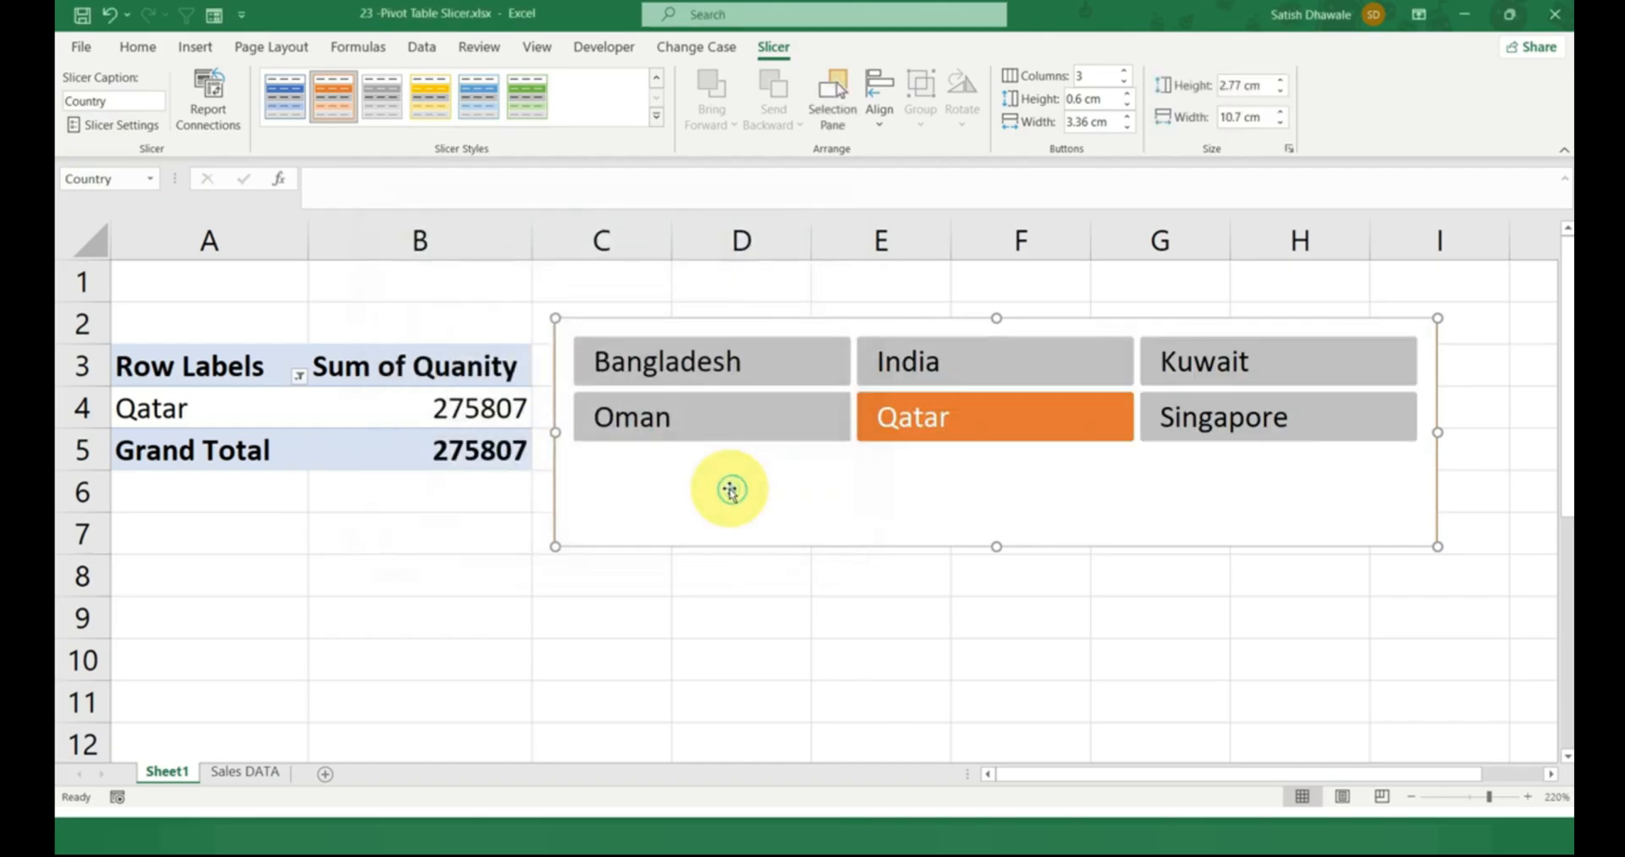
pyautogui.moveTo(991, 546); pyautogui.dragTo(982, 472)
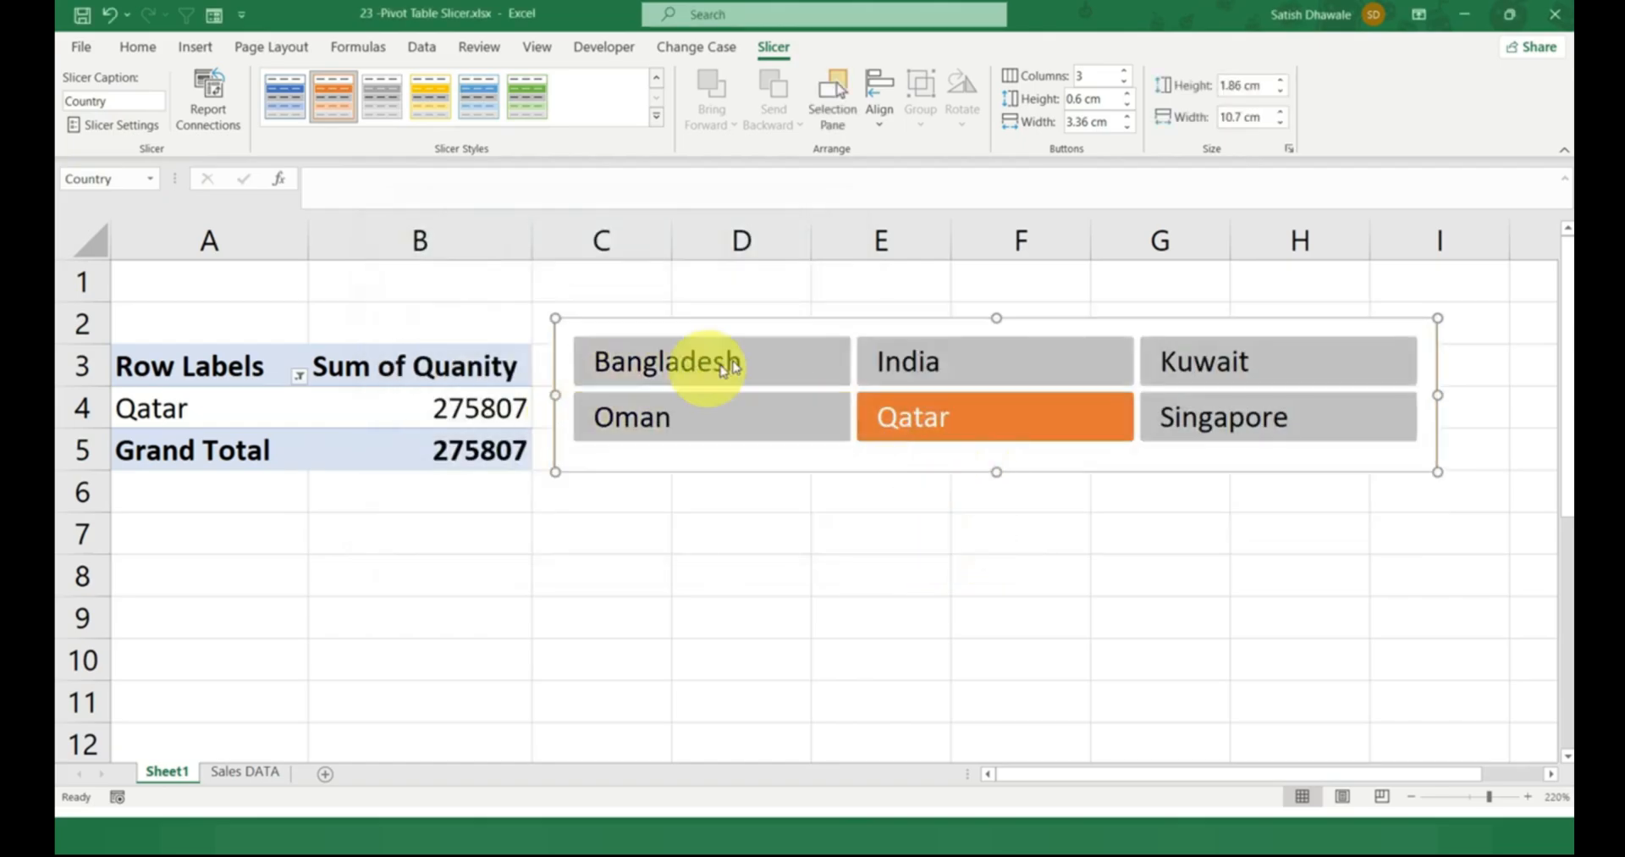
# Display the slicer's header, sort its items descending (Z to A), and set the slicer's height to about 3.19 cm.
pyautogui.click(123, 126)
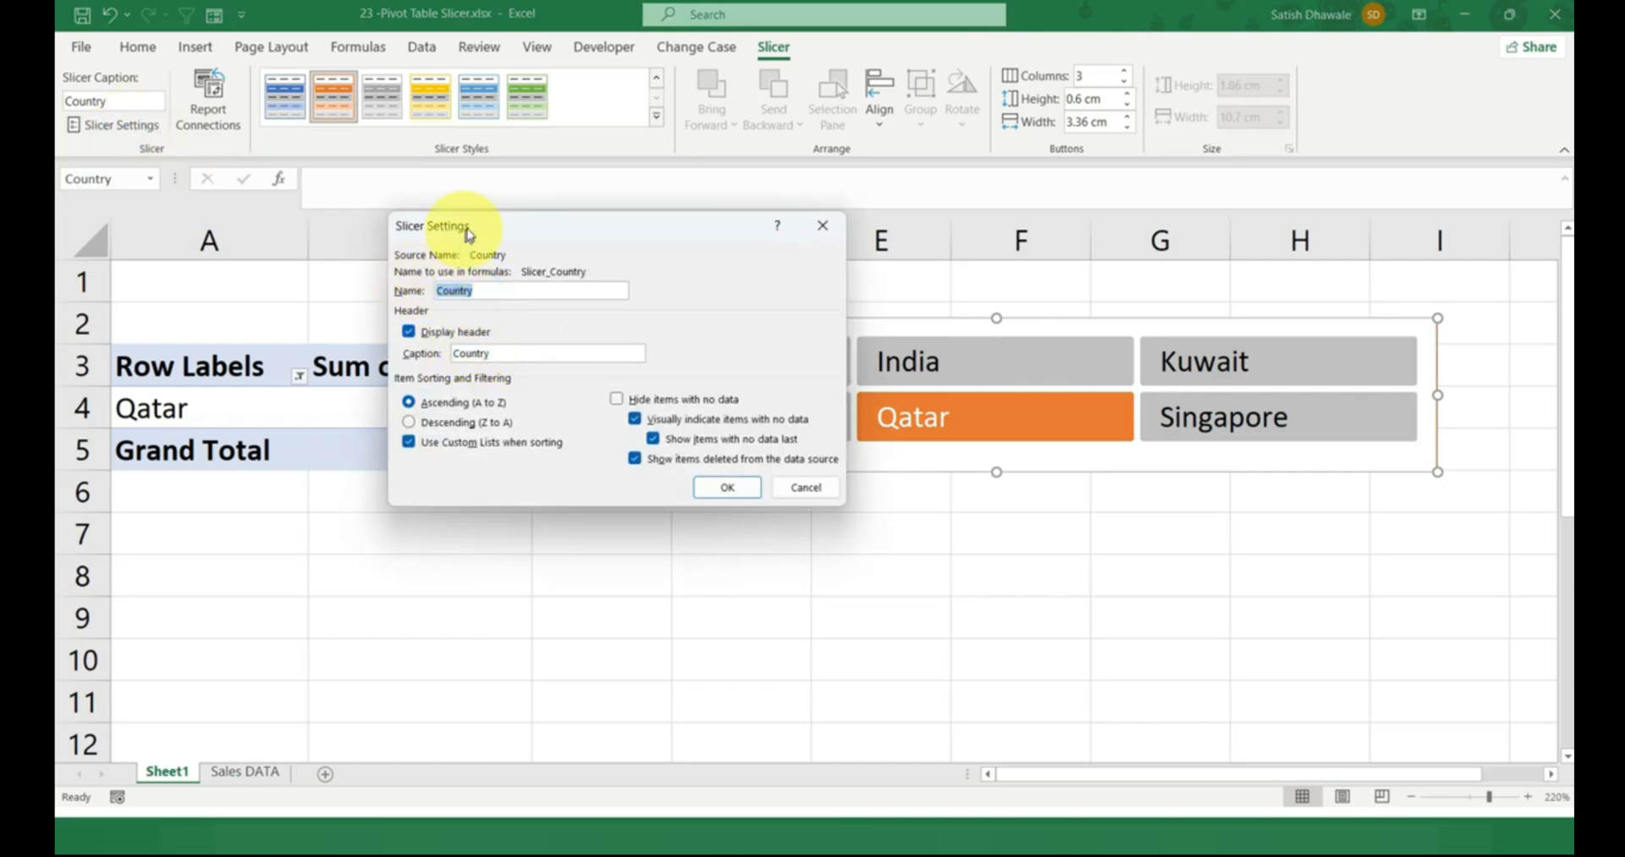
pyautogui.moveTo(465, 234); pyautogui.dragTo(549, 210)
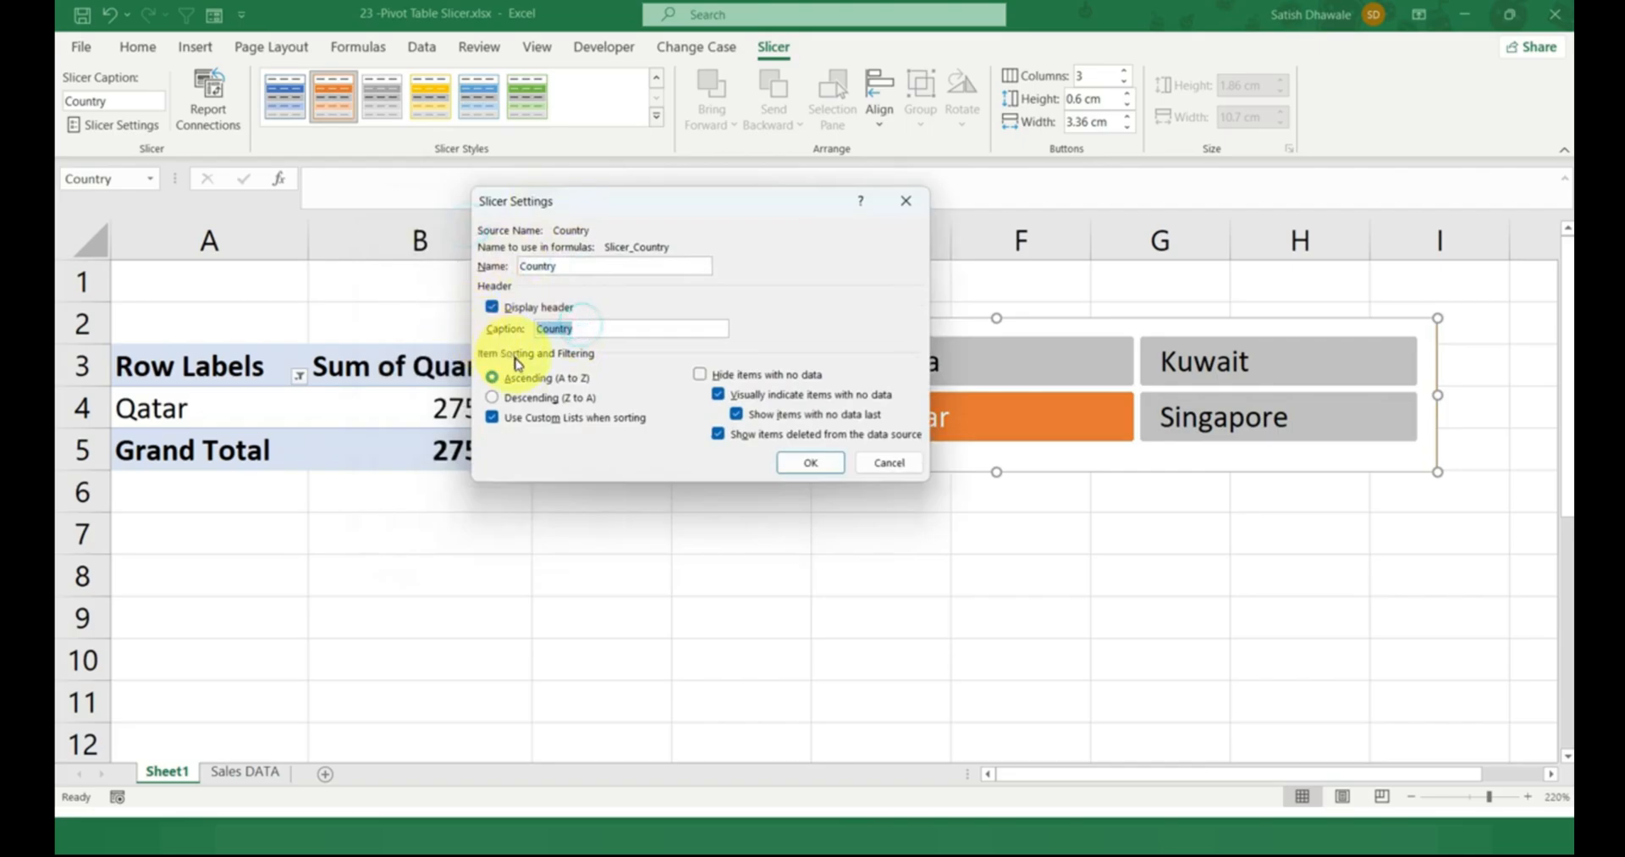
pyautogui.moveTo(649, 212); pyautogui.dragTo(388, 176)
pyautogui.click(286, 364)
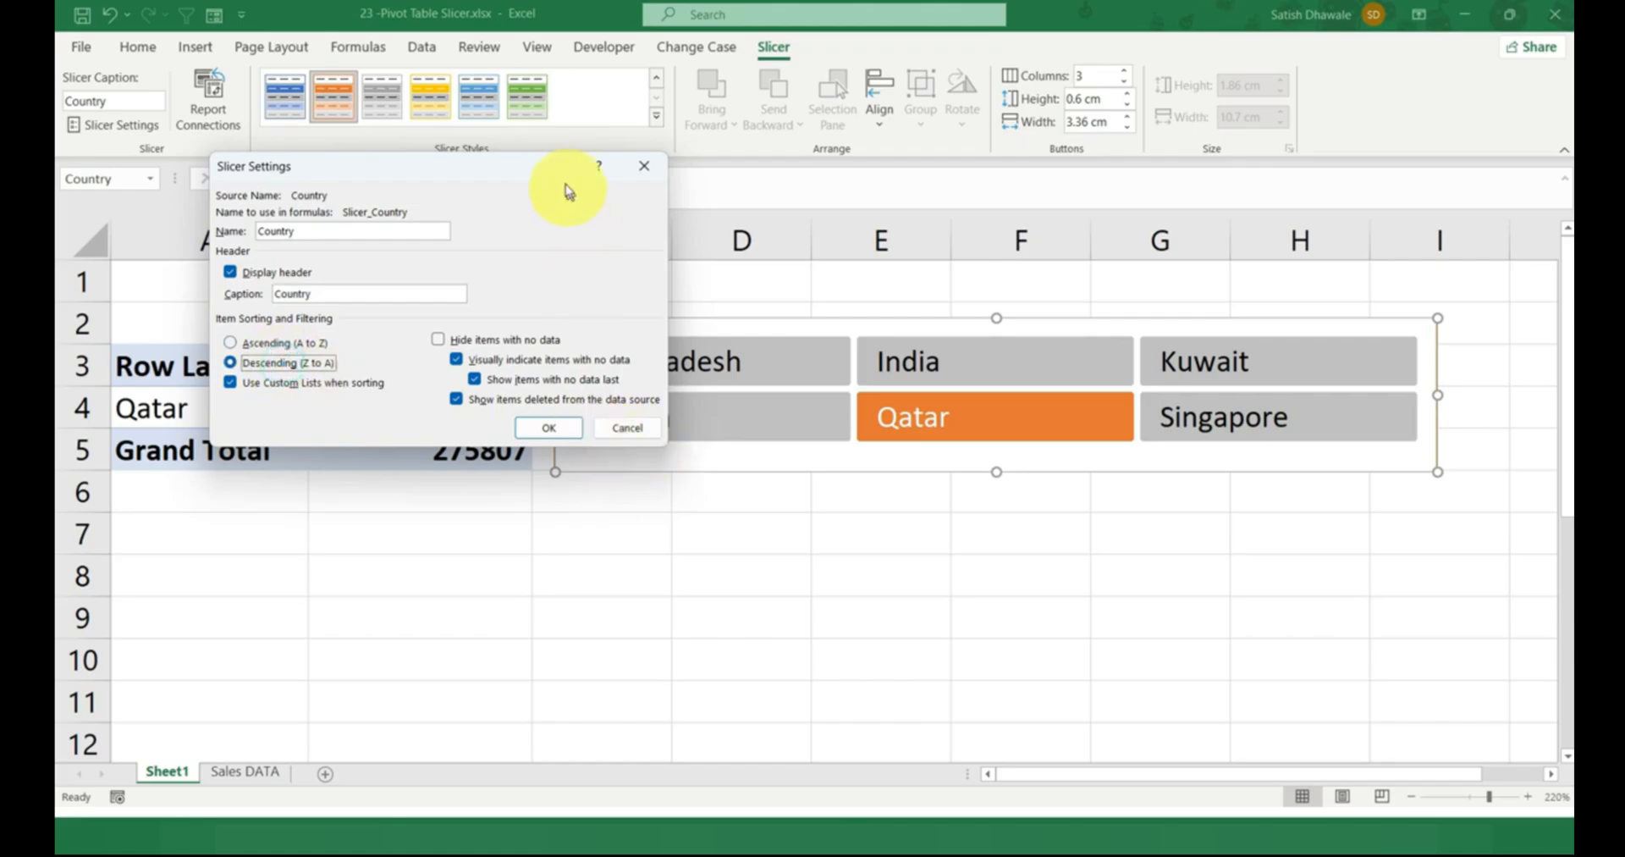
pyautogui.moveTo(584, 169); pyautogui.dragTo(440, 159)
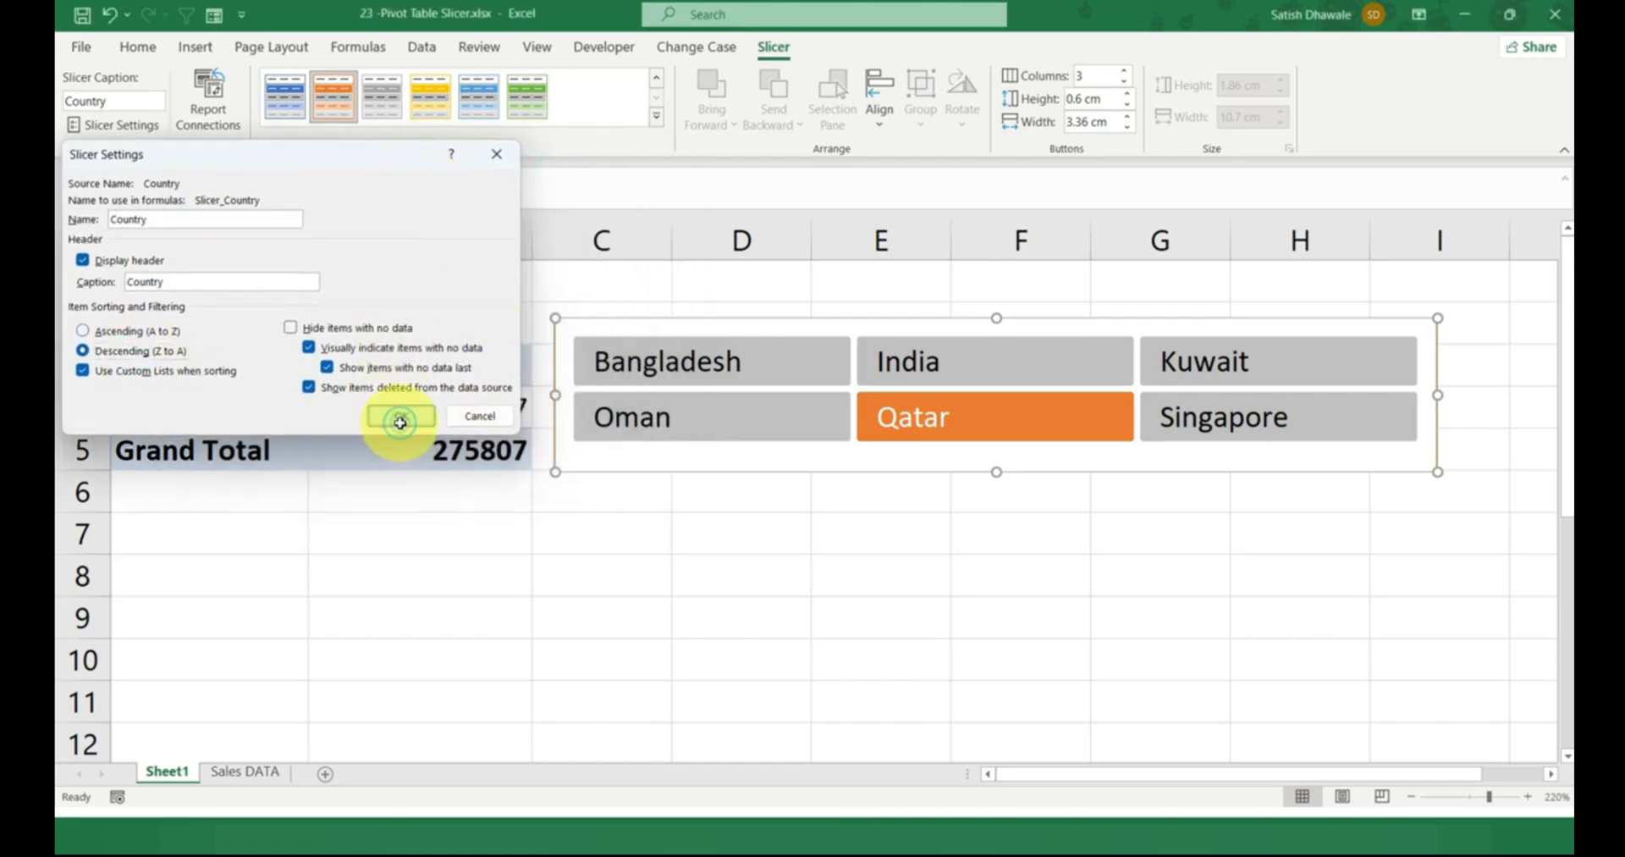
pyautogui.click(401, 424)
pyautogui.moveTo(999, 472); pyautogui.dragTo(992, 575)
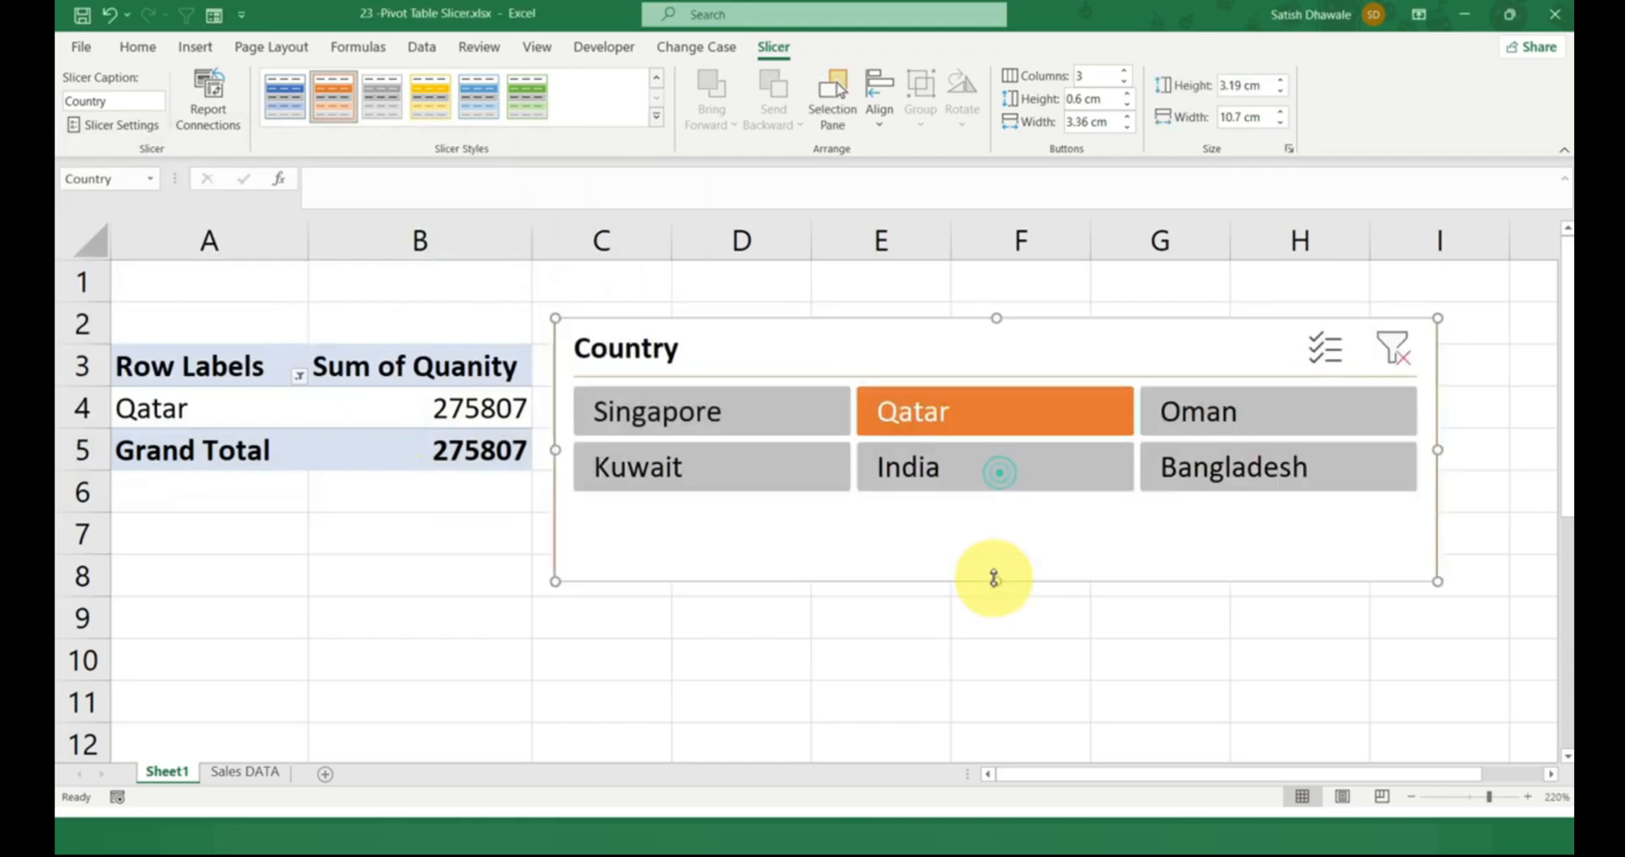
# Change the slicer's item sorting to Ascending (A to Z).
pyautogui.click(131, 125)
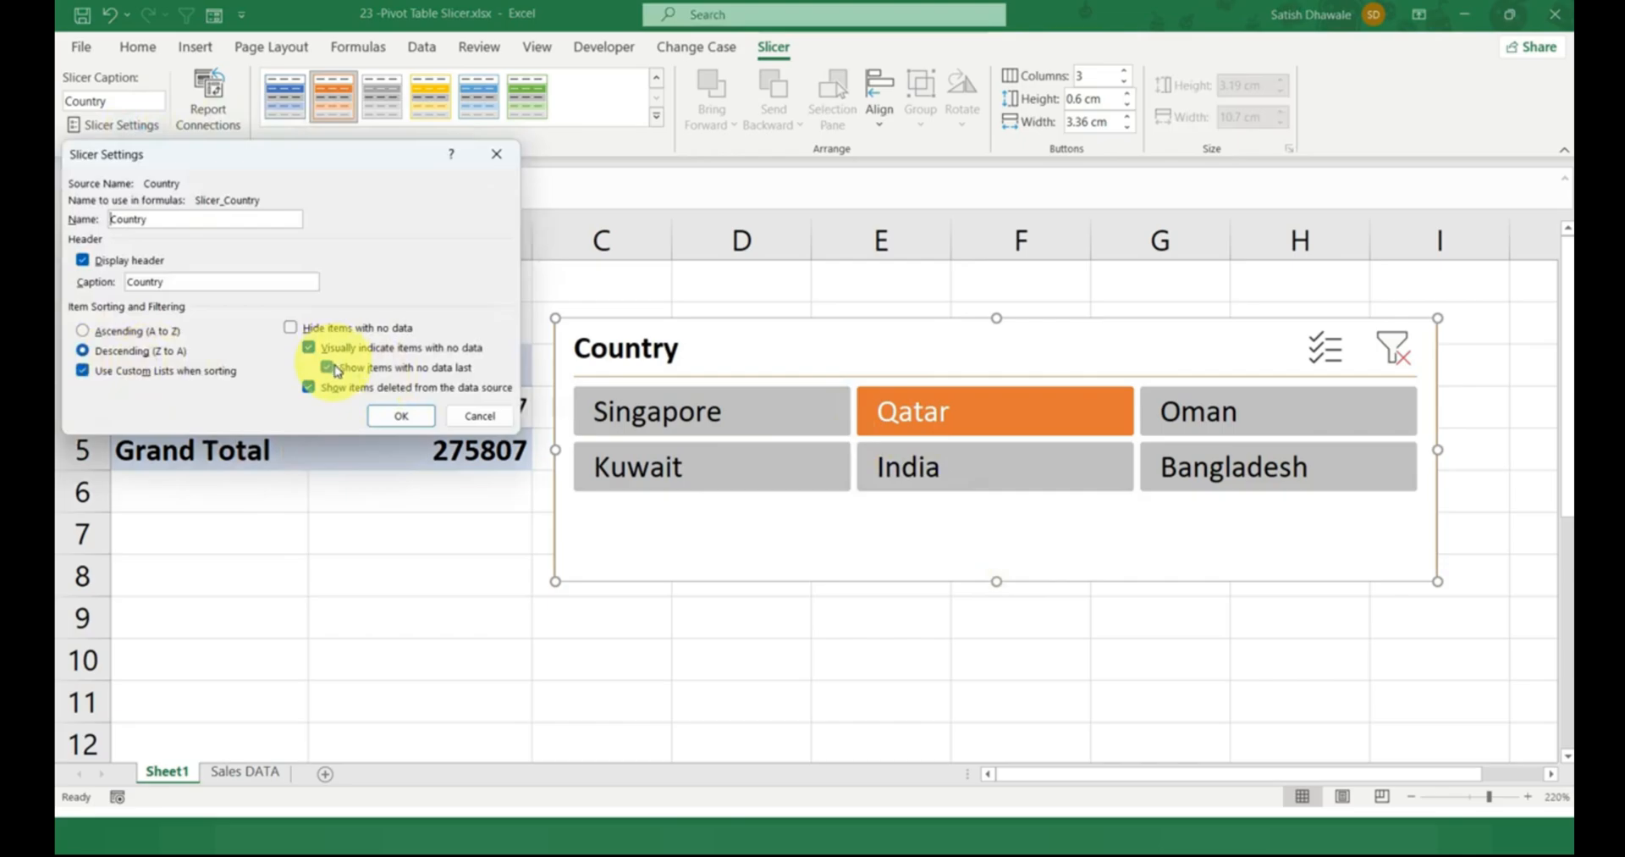
pyautogui.moveTo(306, 154); pyautogui.dragTo(698, 105)
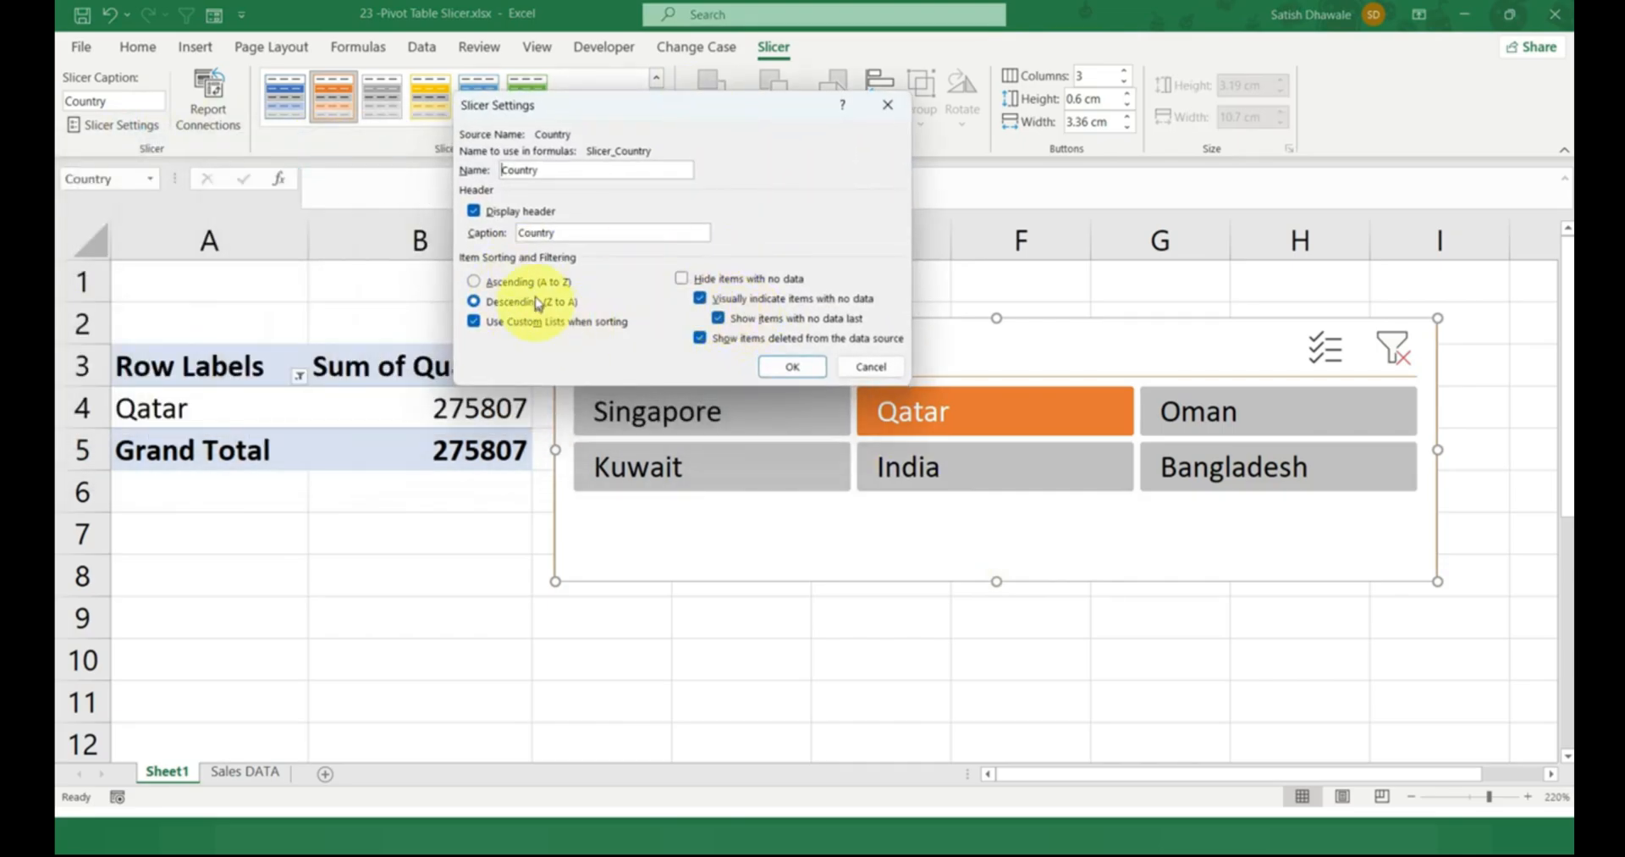
pyautogui.click(527, 282)
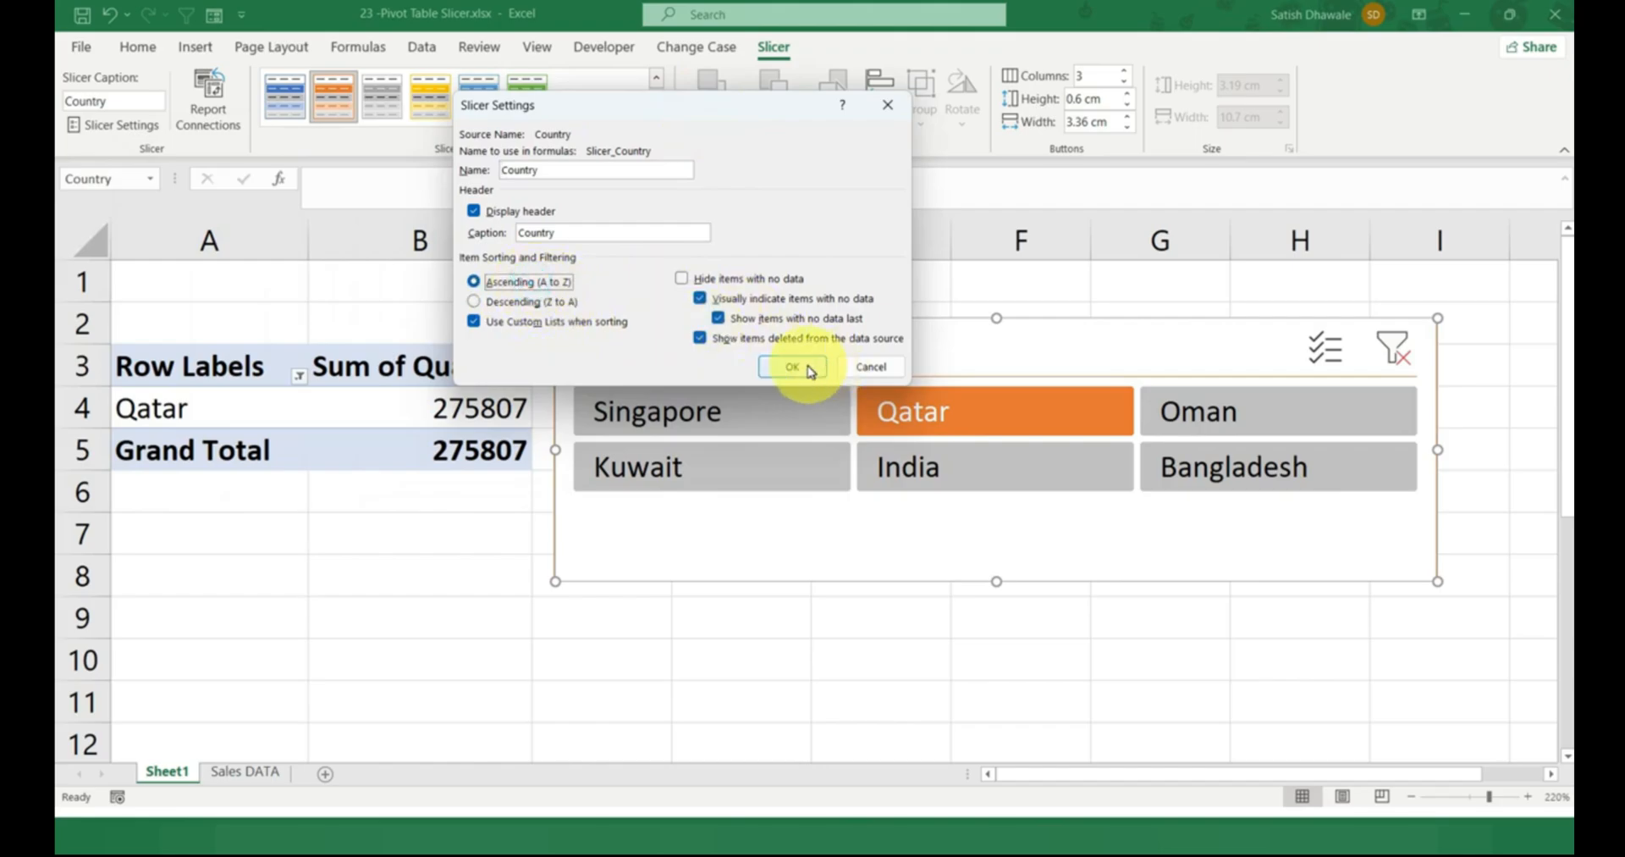
pyautogui.click(793, 367)
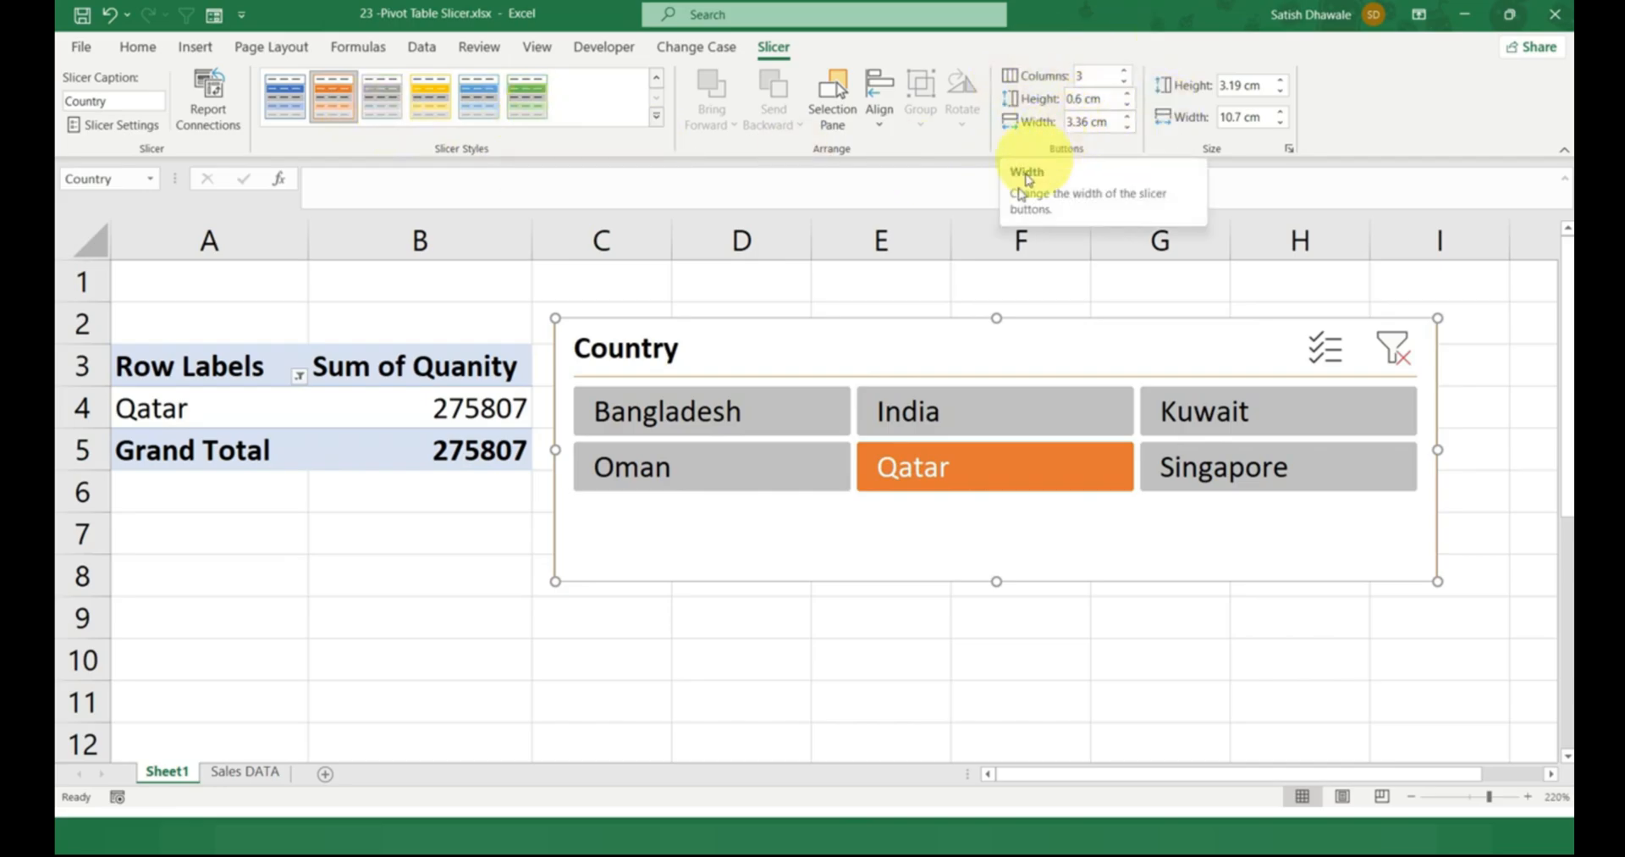
# Move the slicer away from the PivotTable and shrink it so that it starts in column D.
pyautogui.click(905, 341)
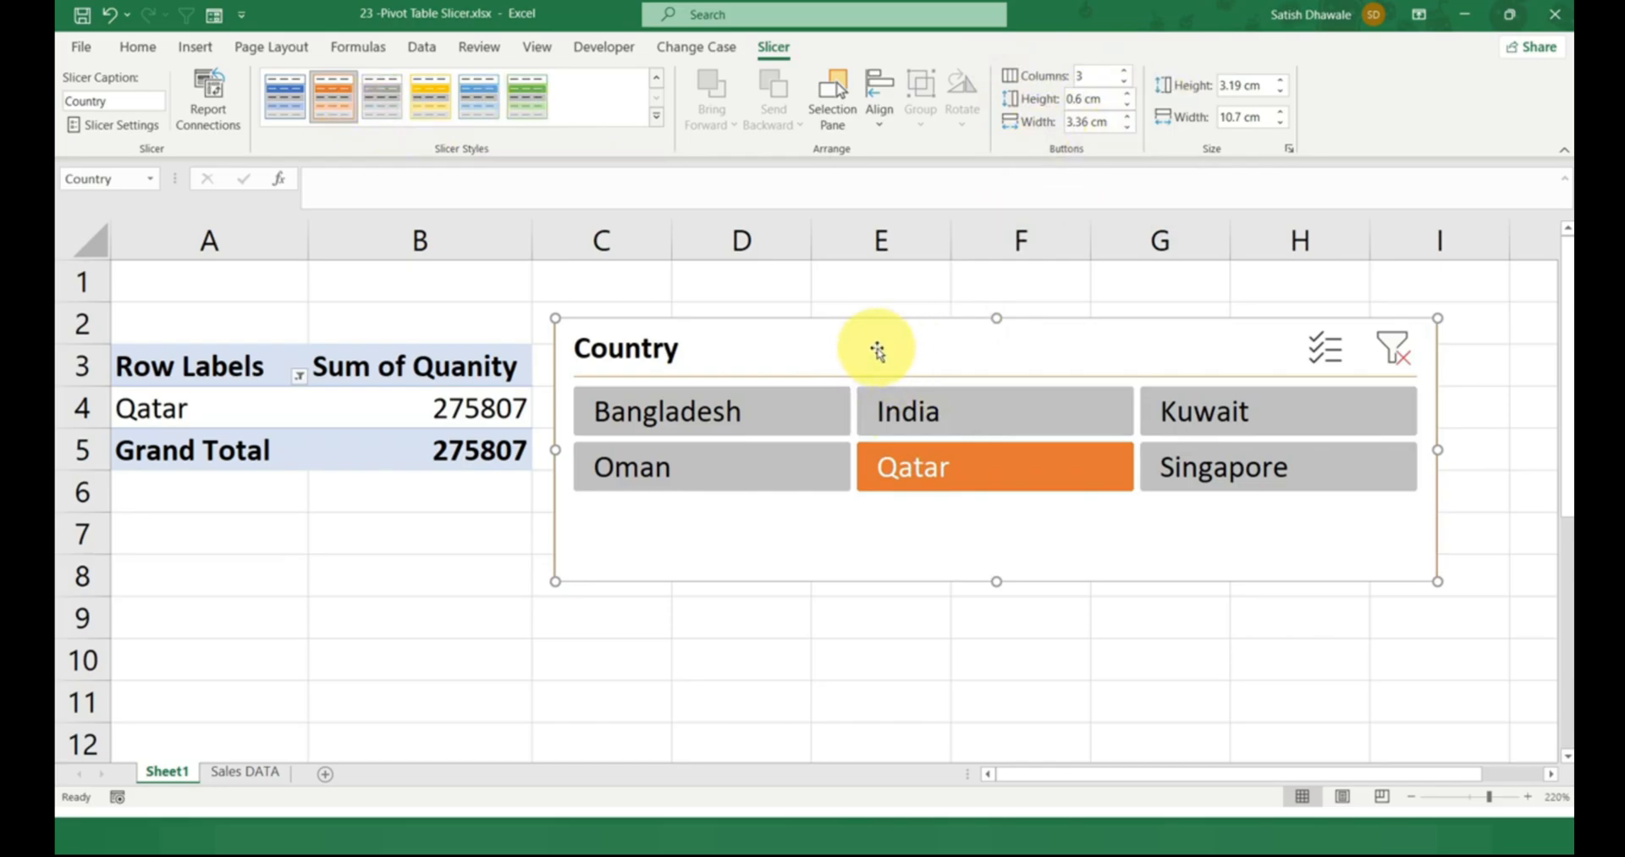
pyautogui.moveTo(878, 350); pyautogui.dragTo(943, 336)
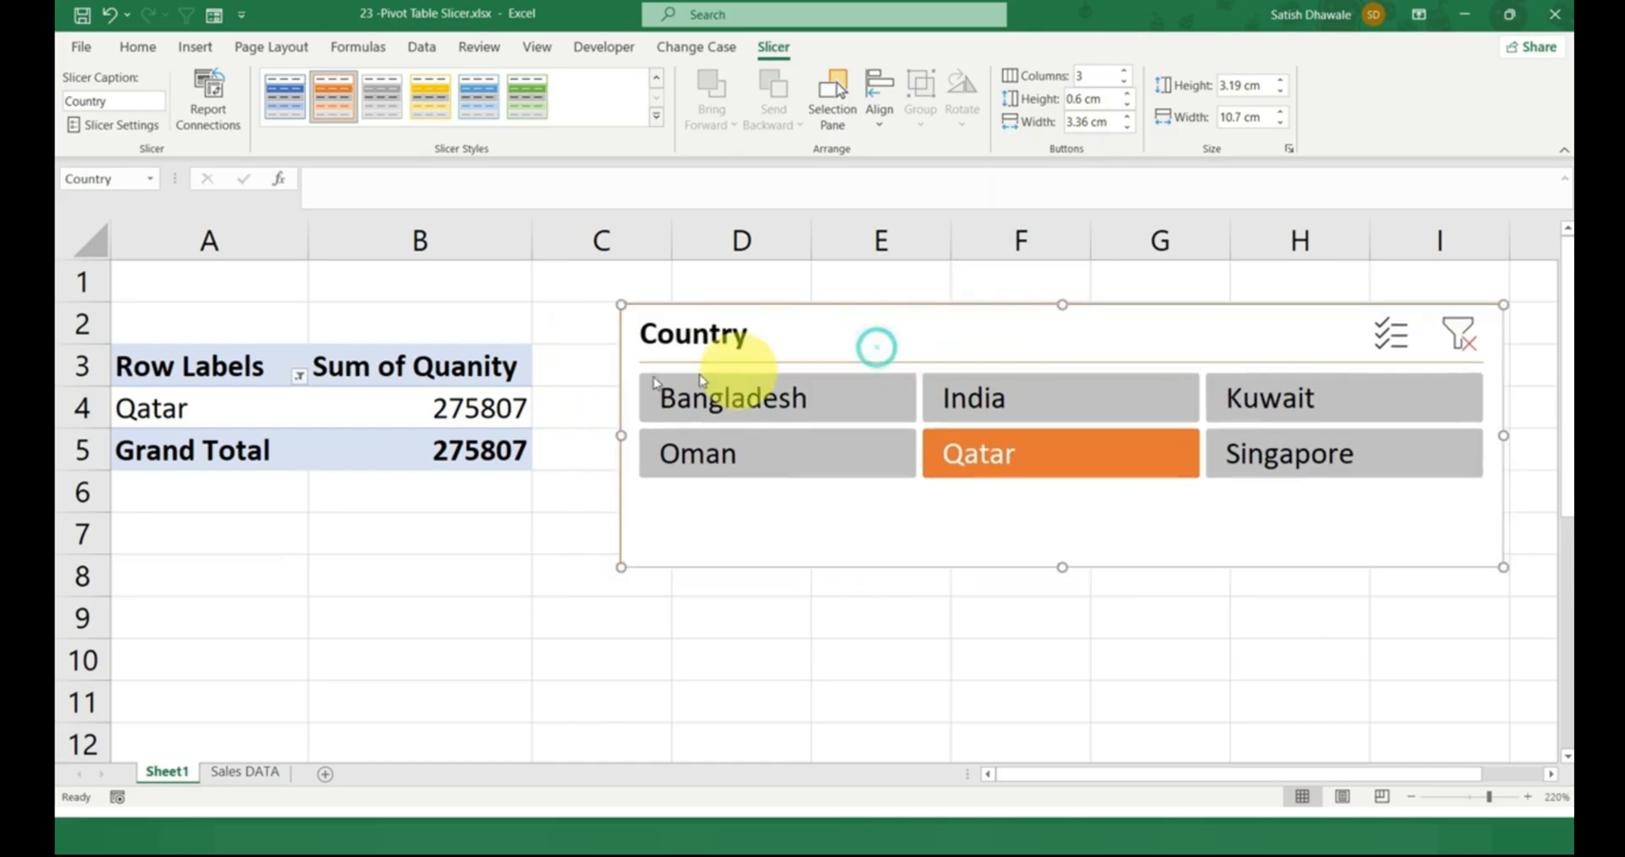
pyautogui.click(436, 505)
pyautogui.scroll(-1, 298, 450)
pyautogui.scroll(-1, 305, 441)
pyautogui.scroll(1, 313, 427)
pyautogui.click(314, 400)
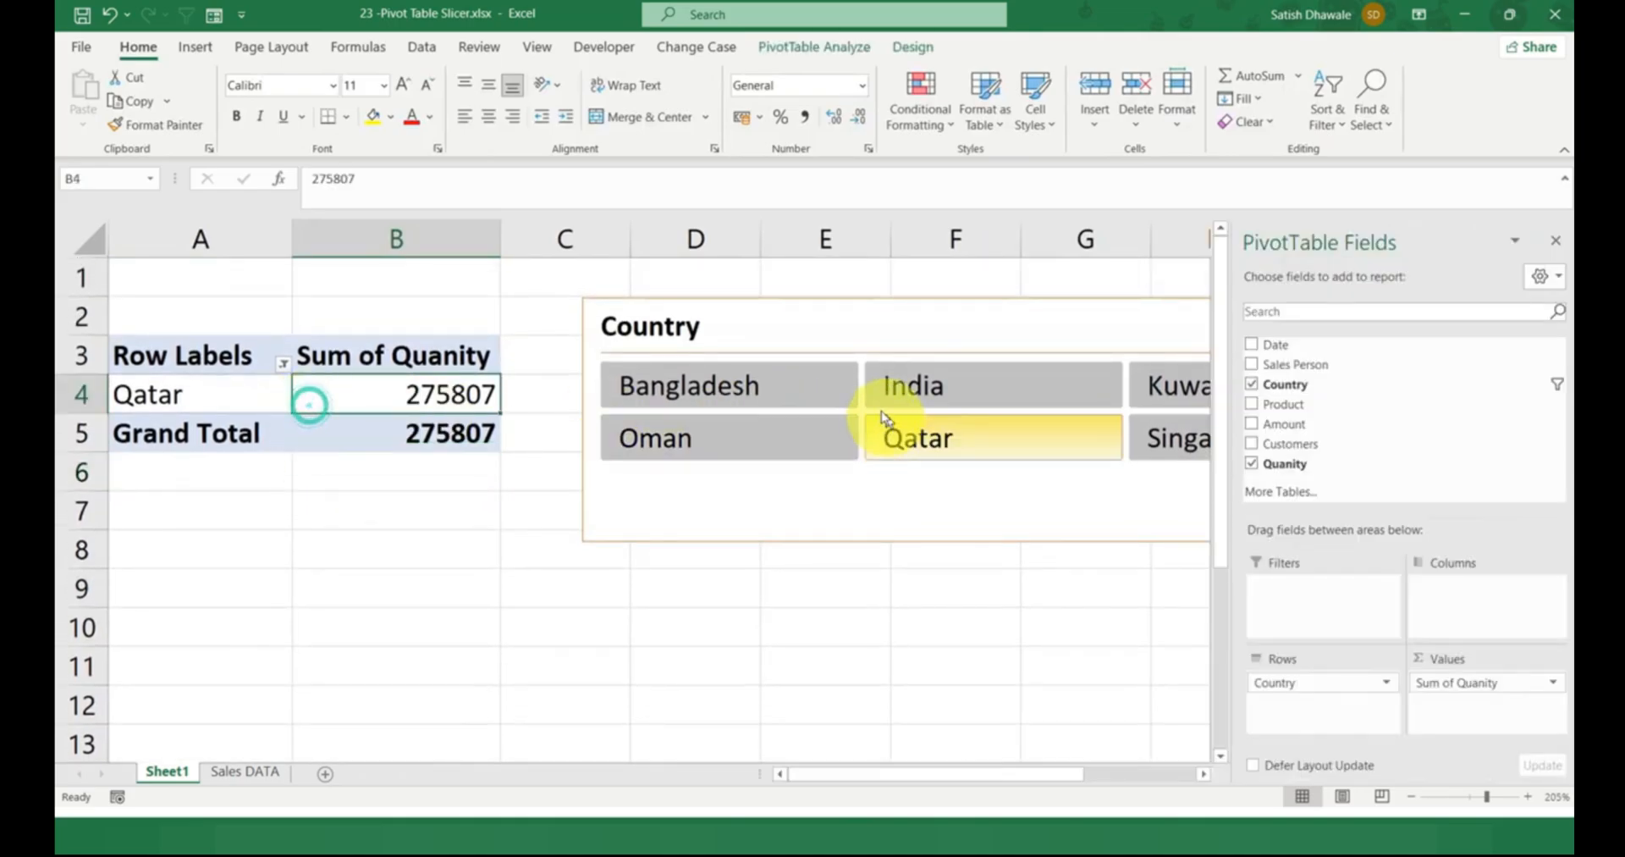
pyautogui.moveTo(811, 318); pyautogui.dragTo(748, 280)
pyautogui.moveTo(526, 264); pyautogui.dragTo(702, 311)
pyautogui.click(229, 433)
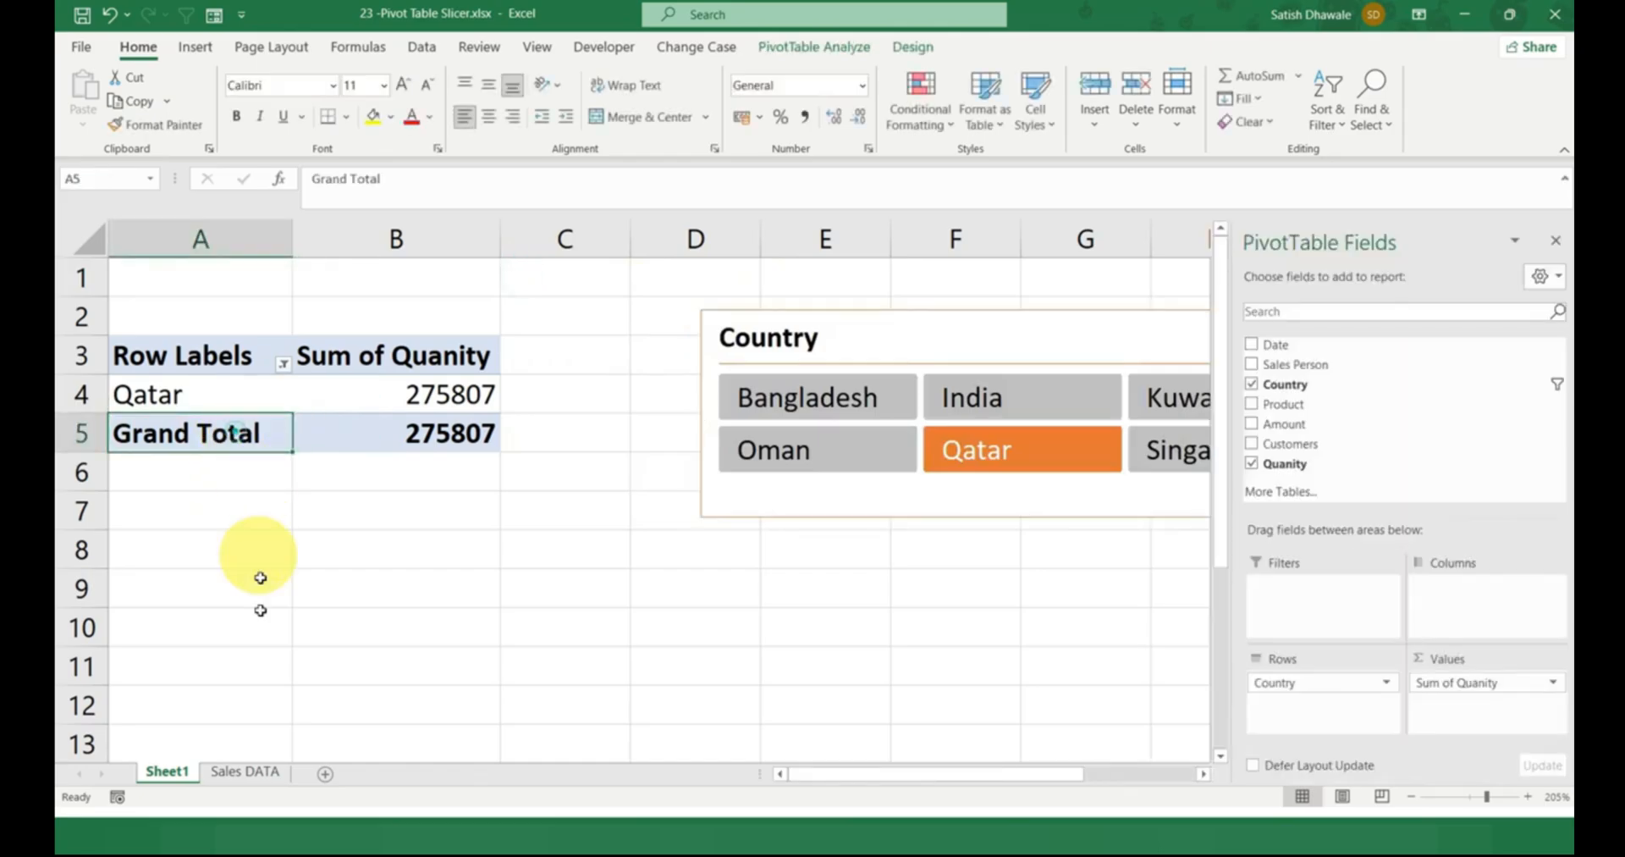
# Create a second PivotTable from the Sales DATA range A1:G3792, placed on the existing Sheet1 at cell D3.
pyautogui.click(244, 772)
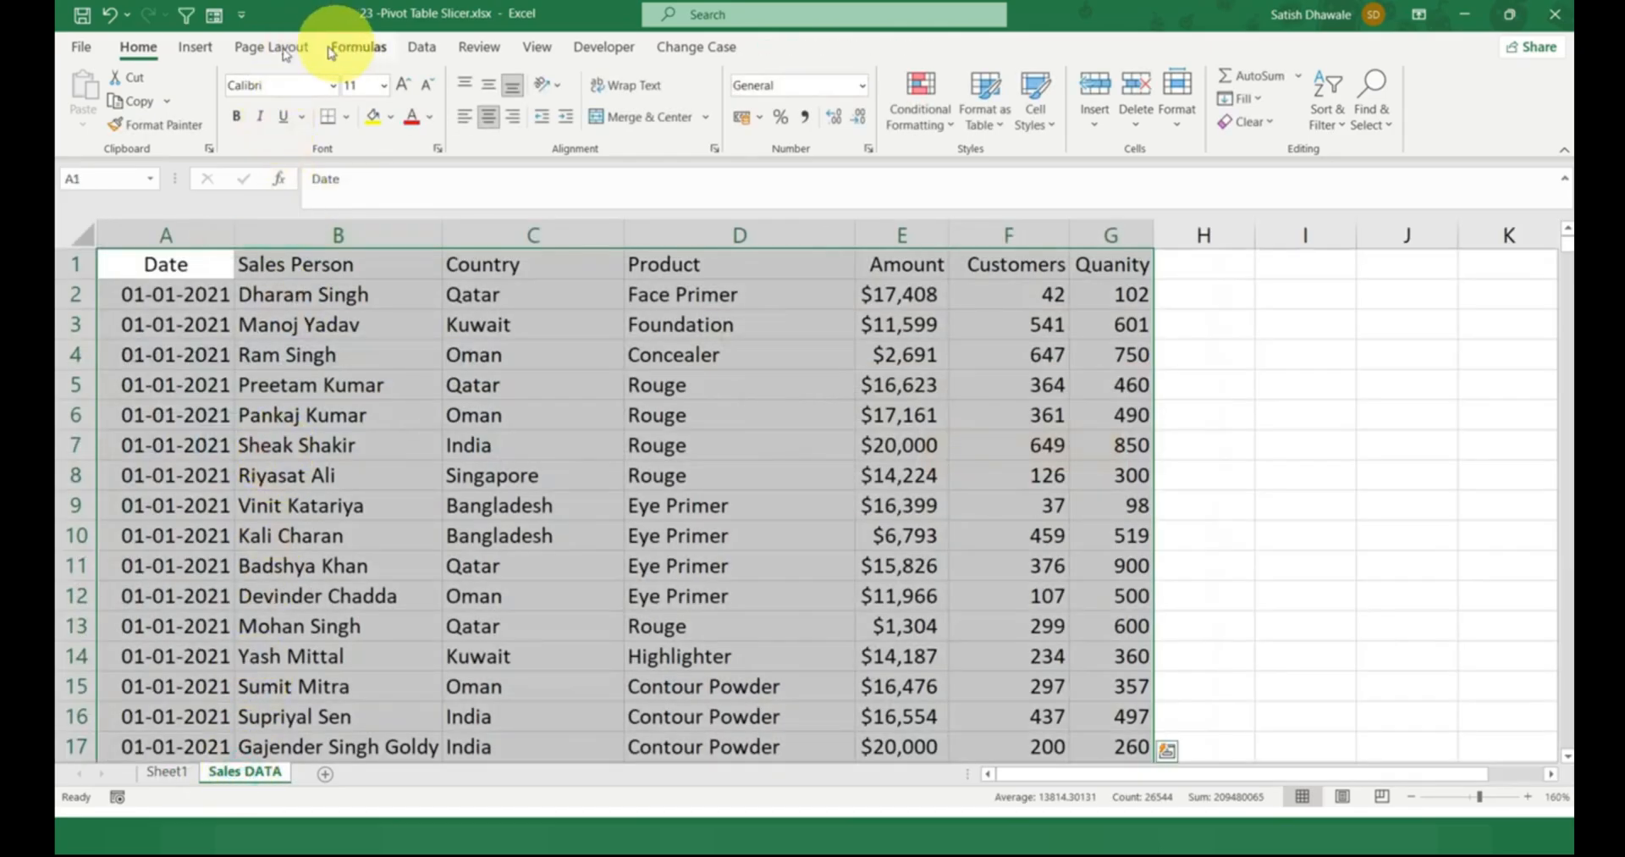
pyautogui.click(204, 51)
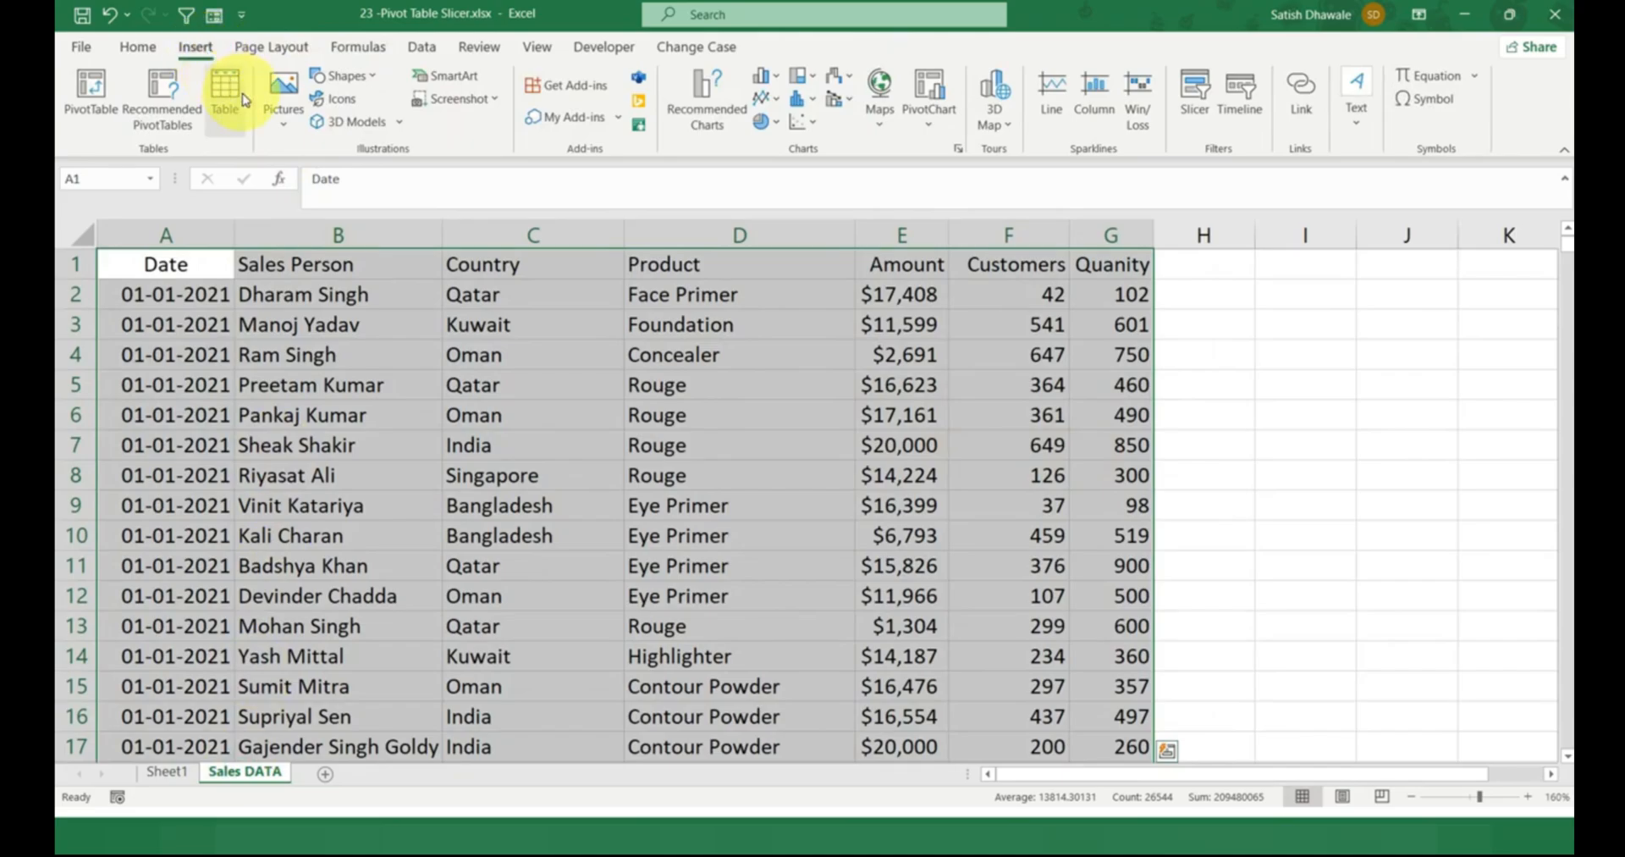
pyautogui.click(93, 95)
pyautogui.click(527, 264)
pyautogui.click(624, 285)
pyautogui.click(185, 774)
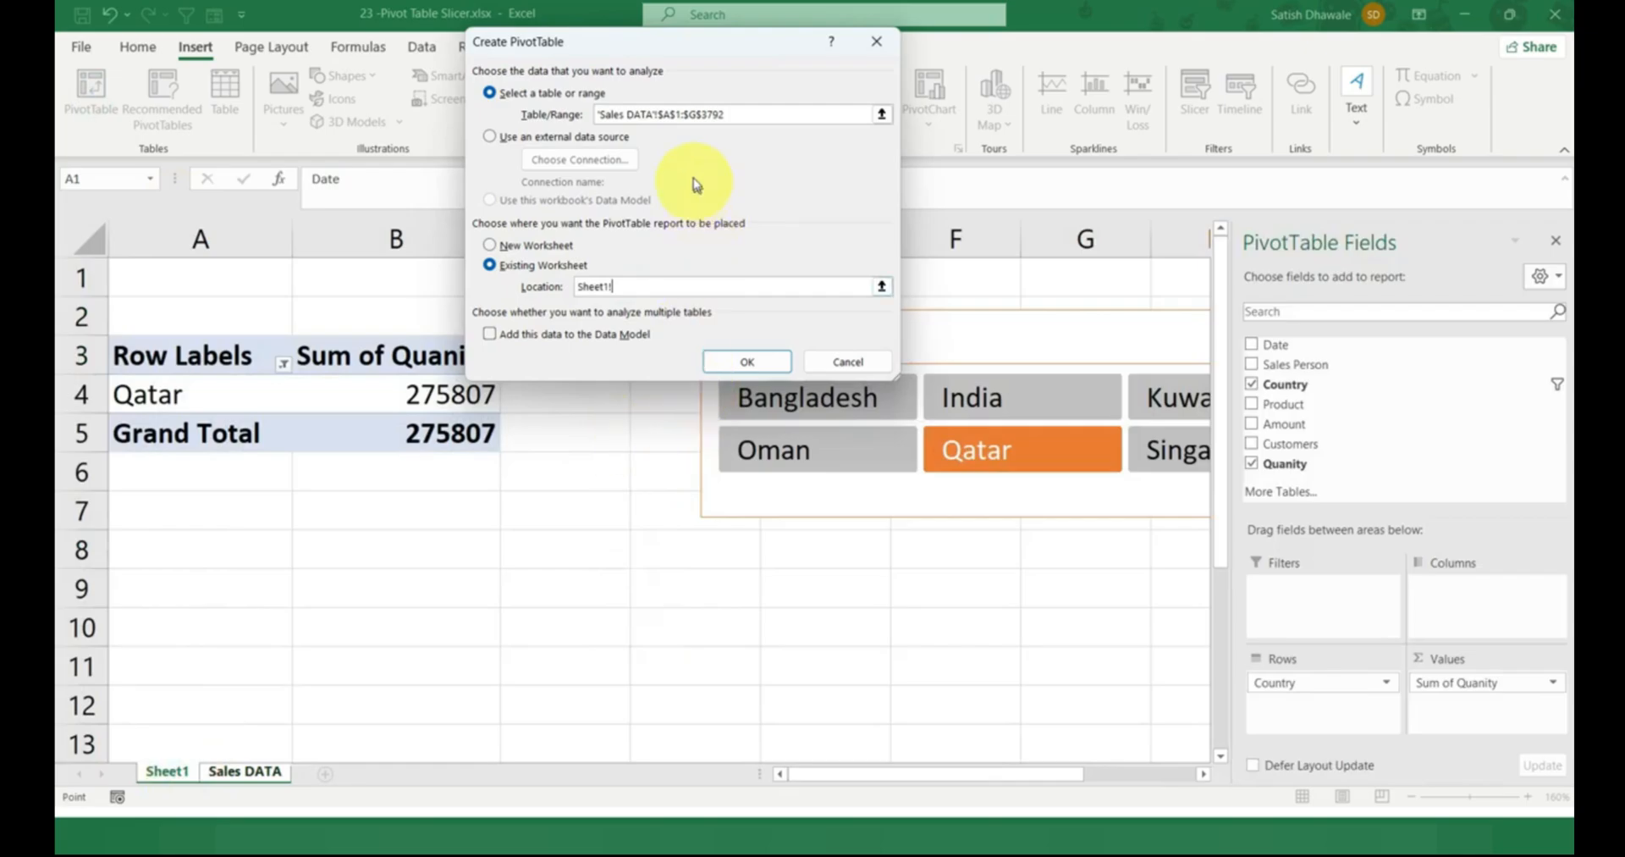
pyautogui.click(636, 347)
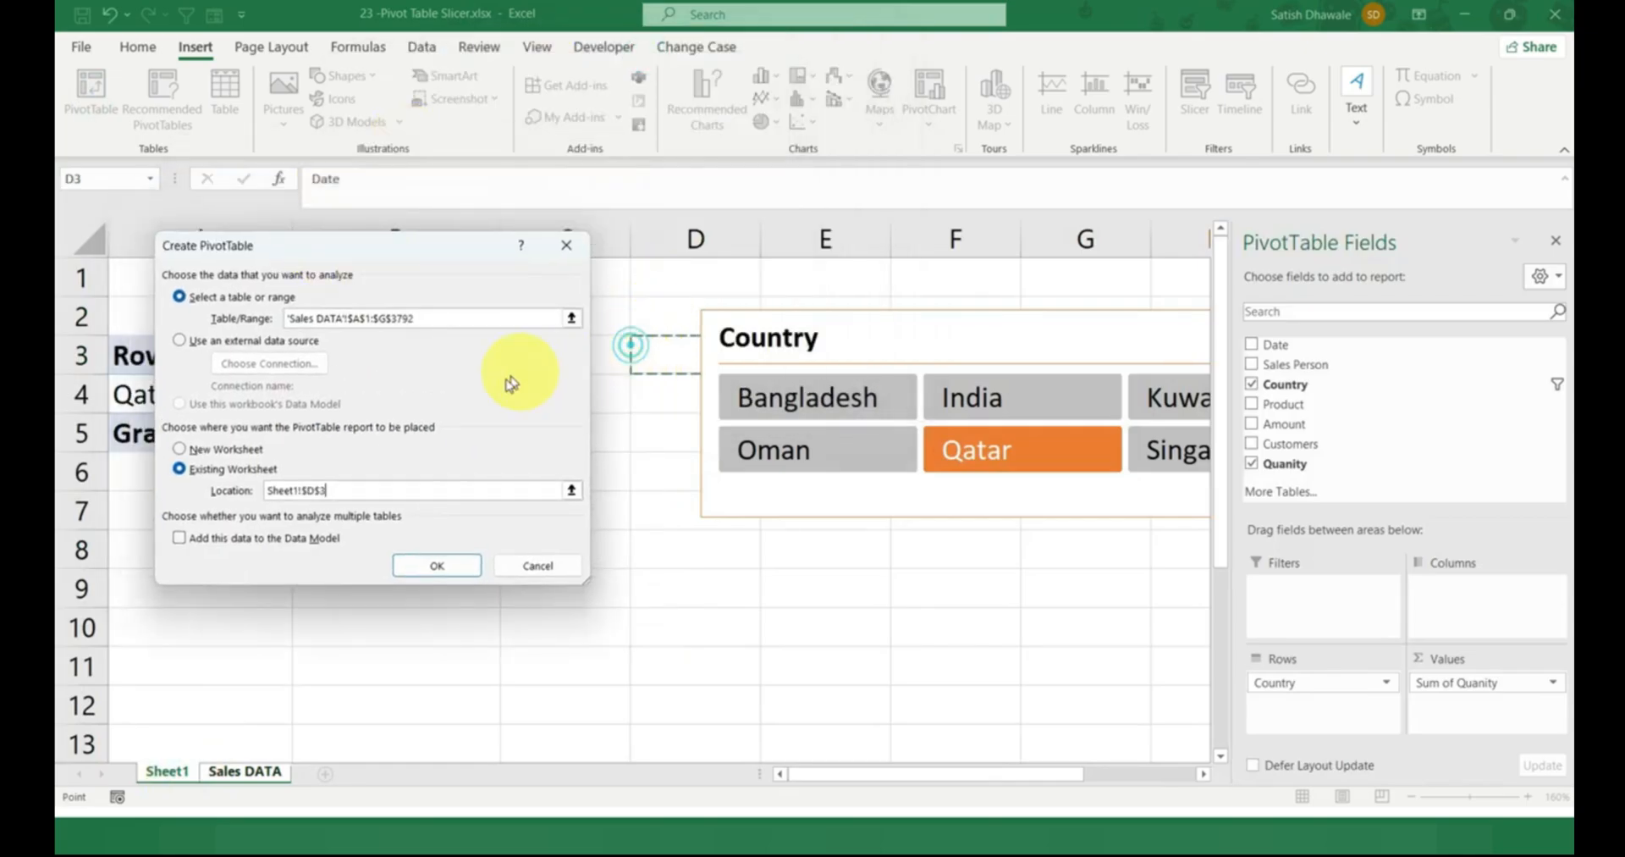
pyautogui.click(436, 565)
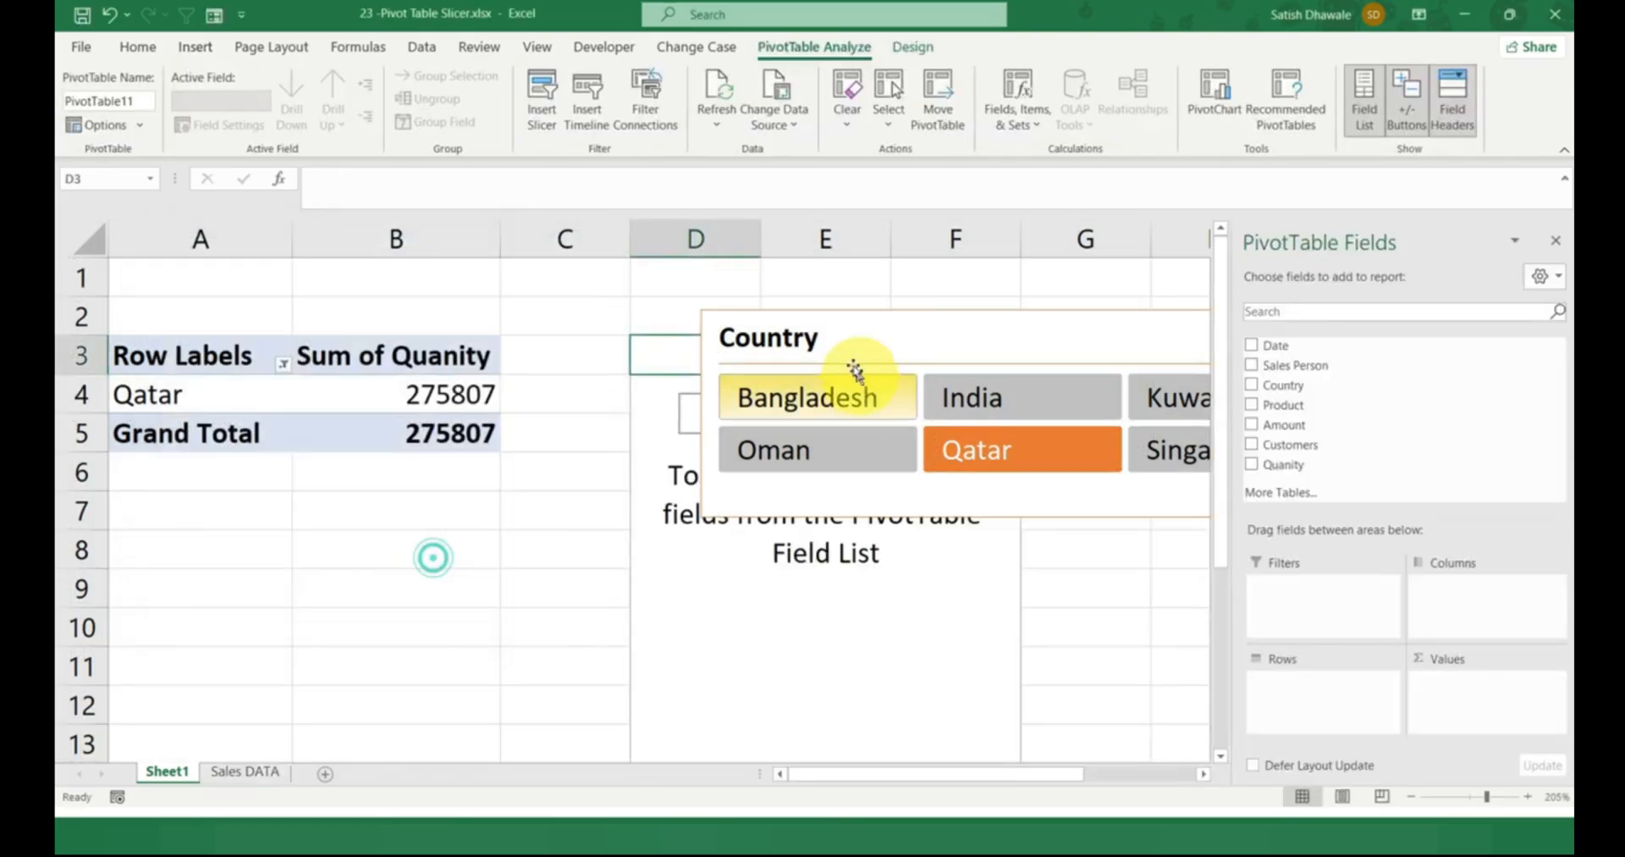
# Move the Country slicer clear of the new PivotTable, to columns H to L, and clear its filter.
pyautogui.moveTo(900, 366); pyautogui.dragTo(508, 471)
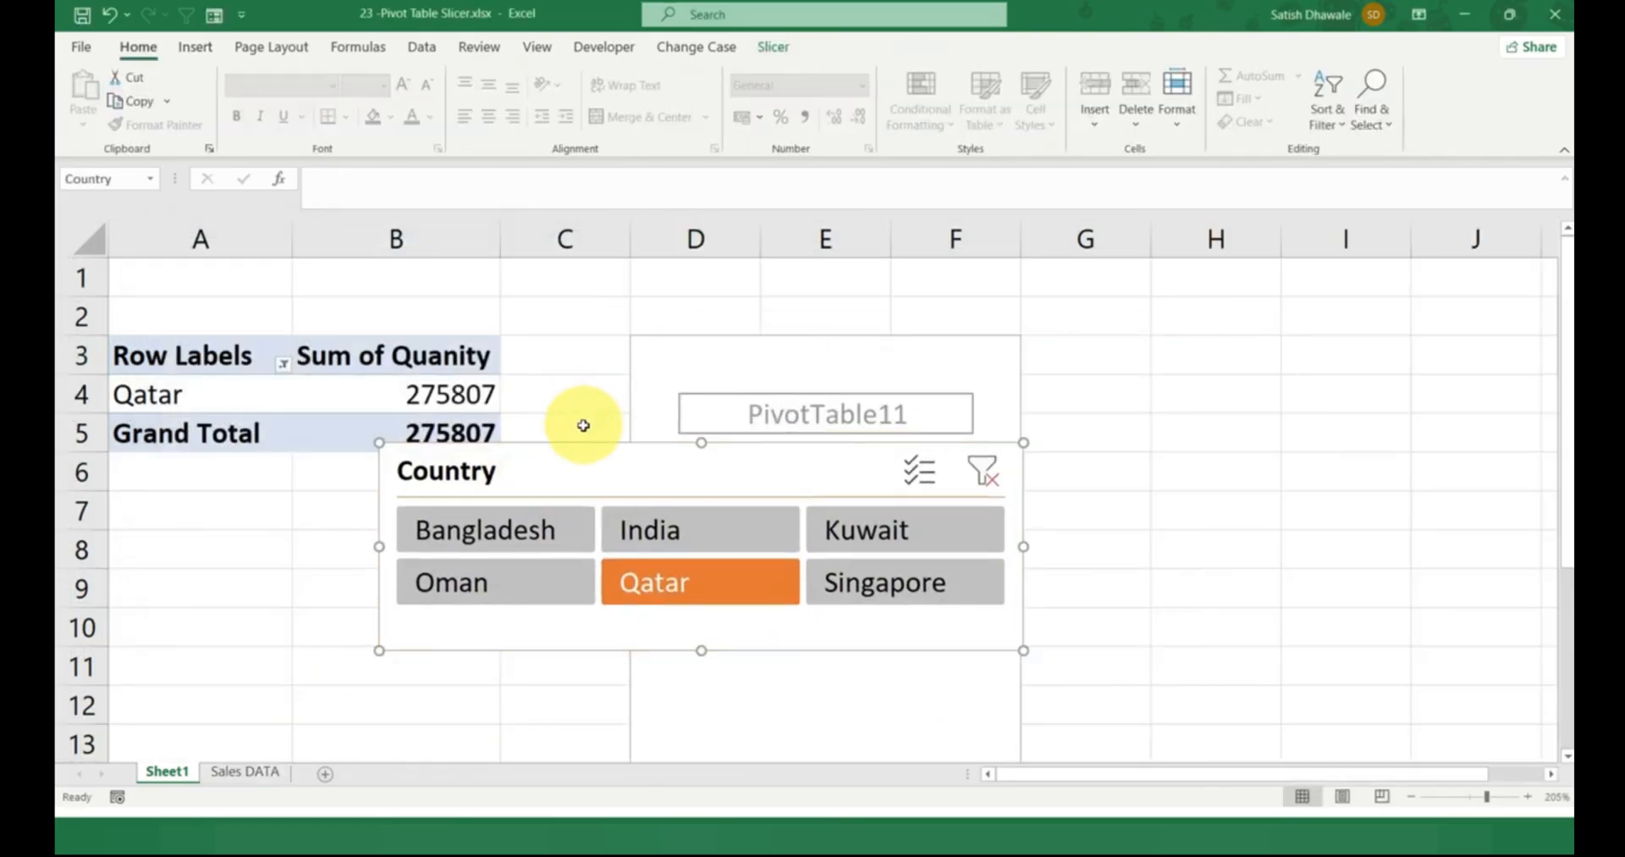
pyautogui.click(562, 319)
pyautogui.keyDown('ctrl'); pyautogui.scroll(-4, 555, 364); pyautogui.keyUp('ctrl')
pyautogui.keyDown('ctrl'); pyautogui.scroll(-2, 563, 449); pyautogui.keyUp('ctrl')
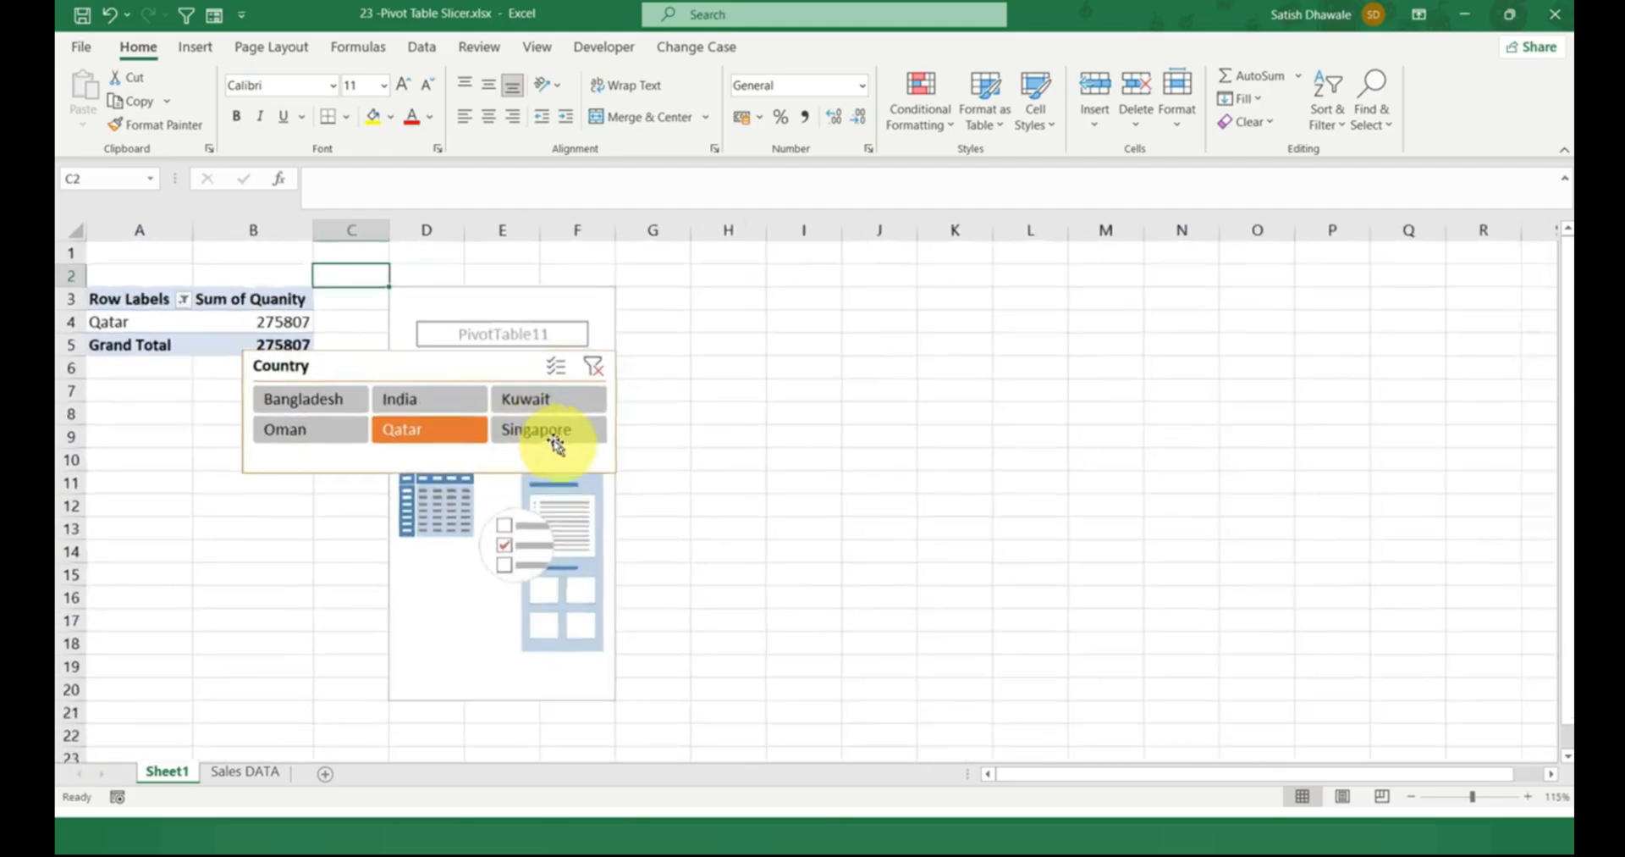
pyautogui.moveTo(392, 363); pyautogui.dragTo(787, 305)
pyautogui.click(467, 350)
pyautogui.click(561, 408)
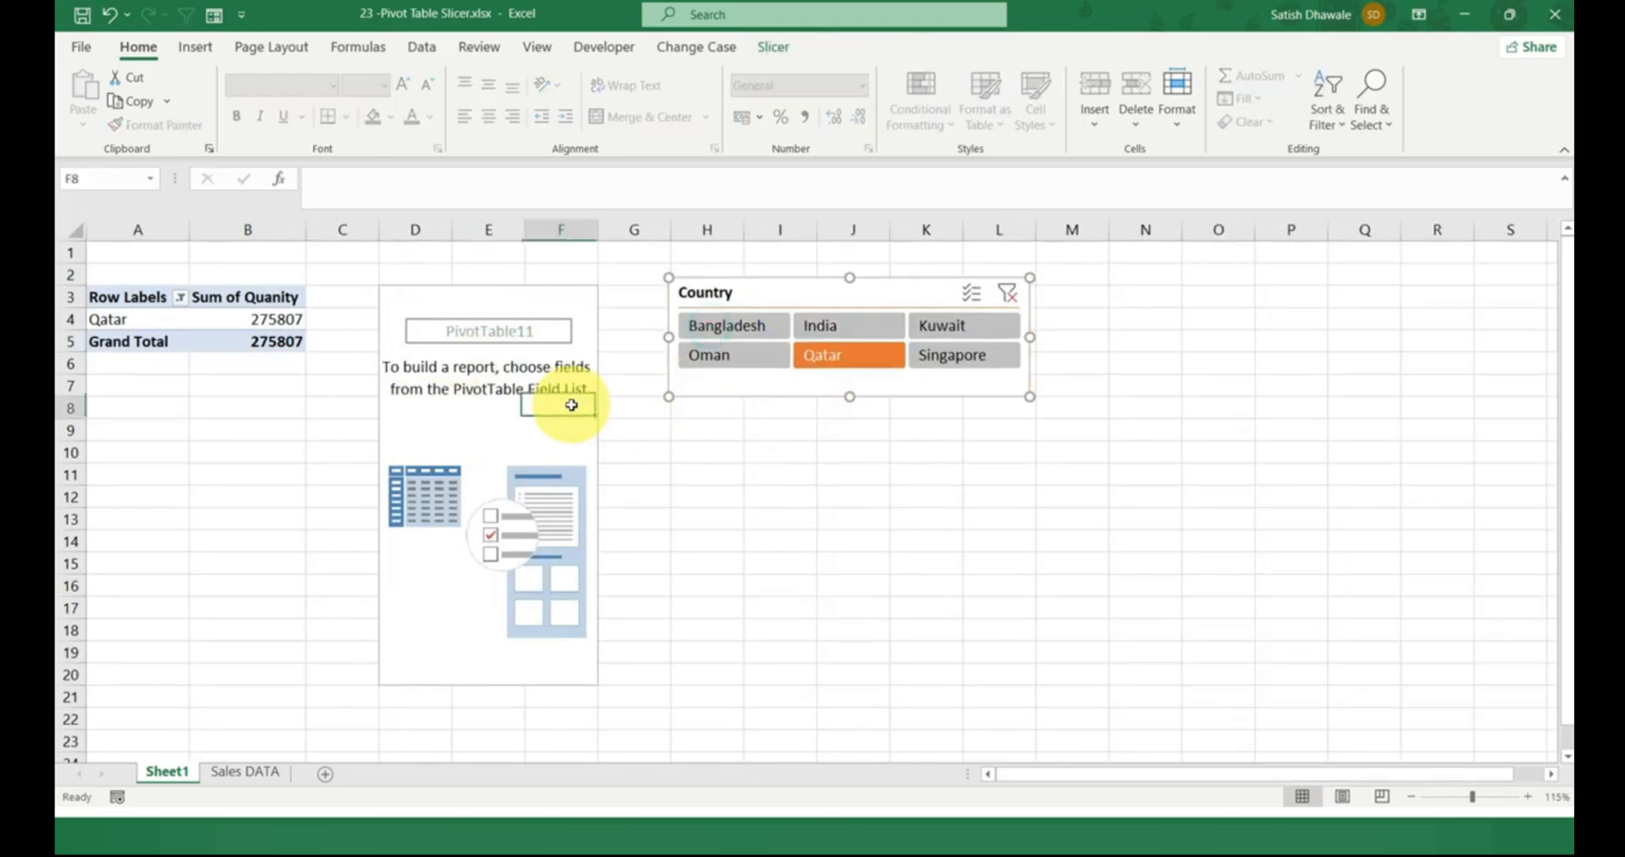
pyautogui.click(1005, 296)
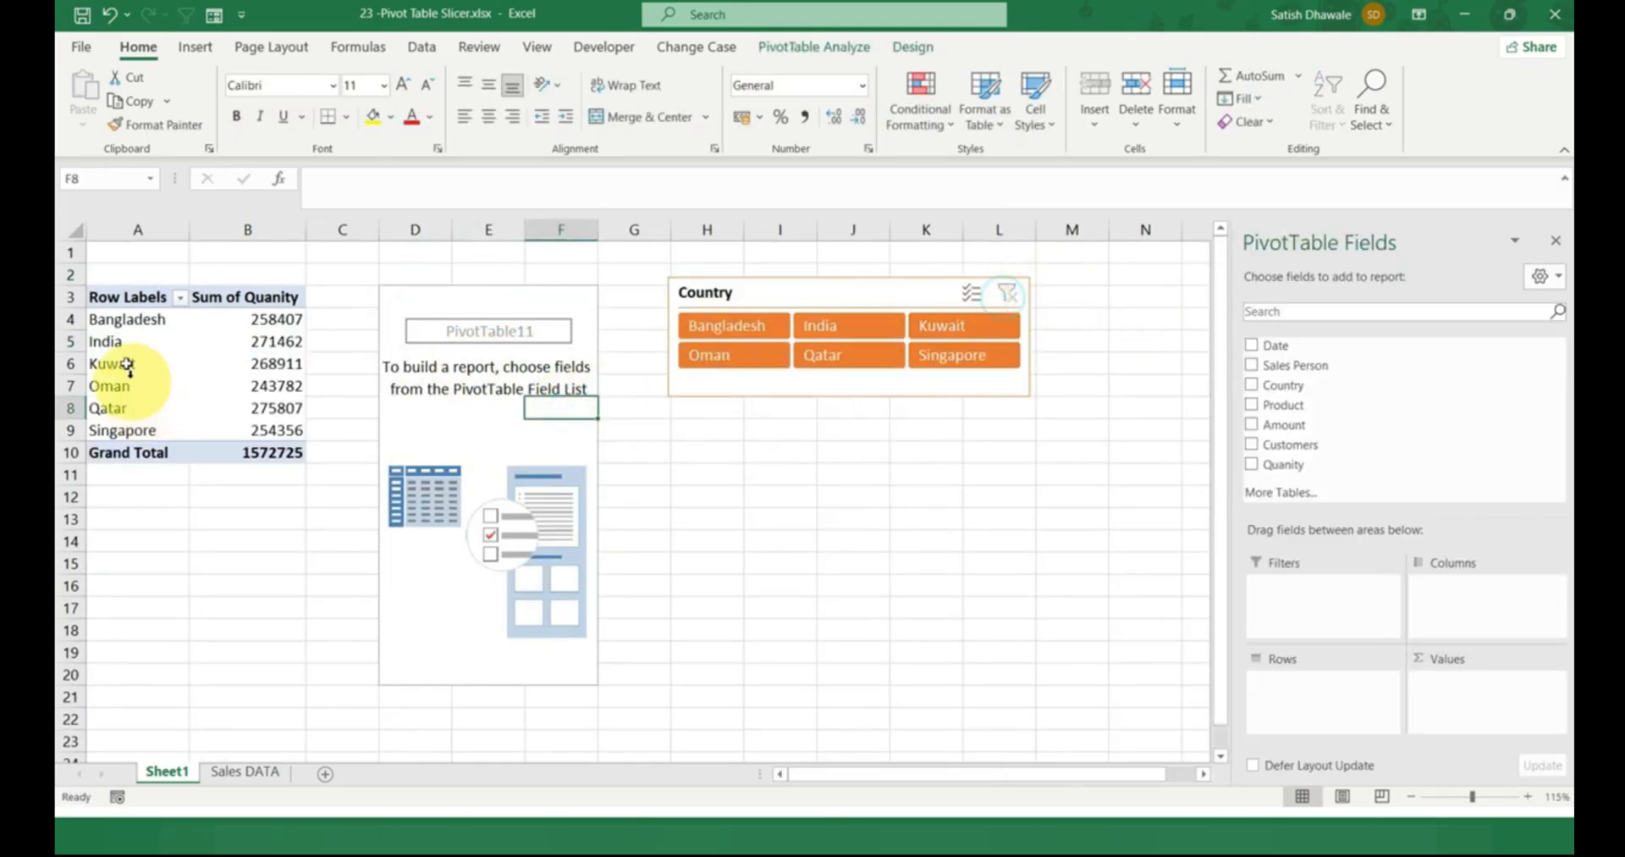
# Add Product to the rows and Quanity to the values of the new PivotTable.
pyautogui.click(478, 322)
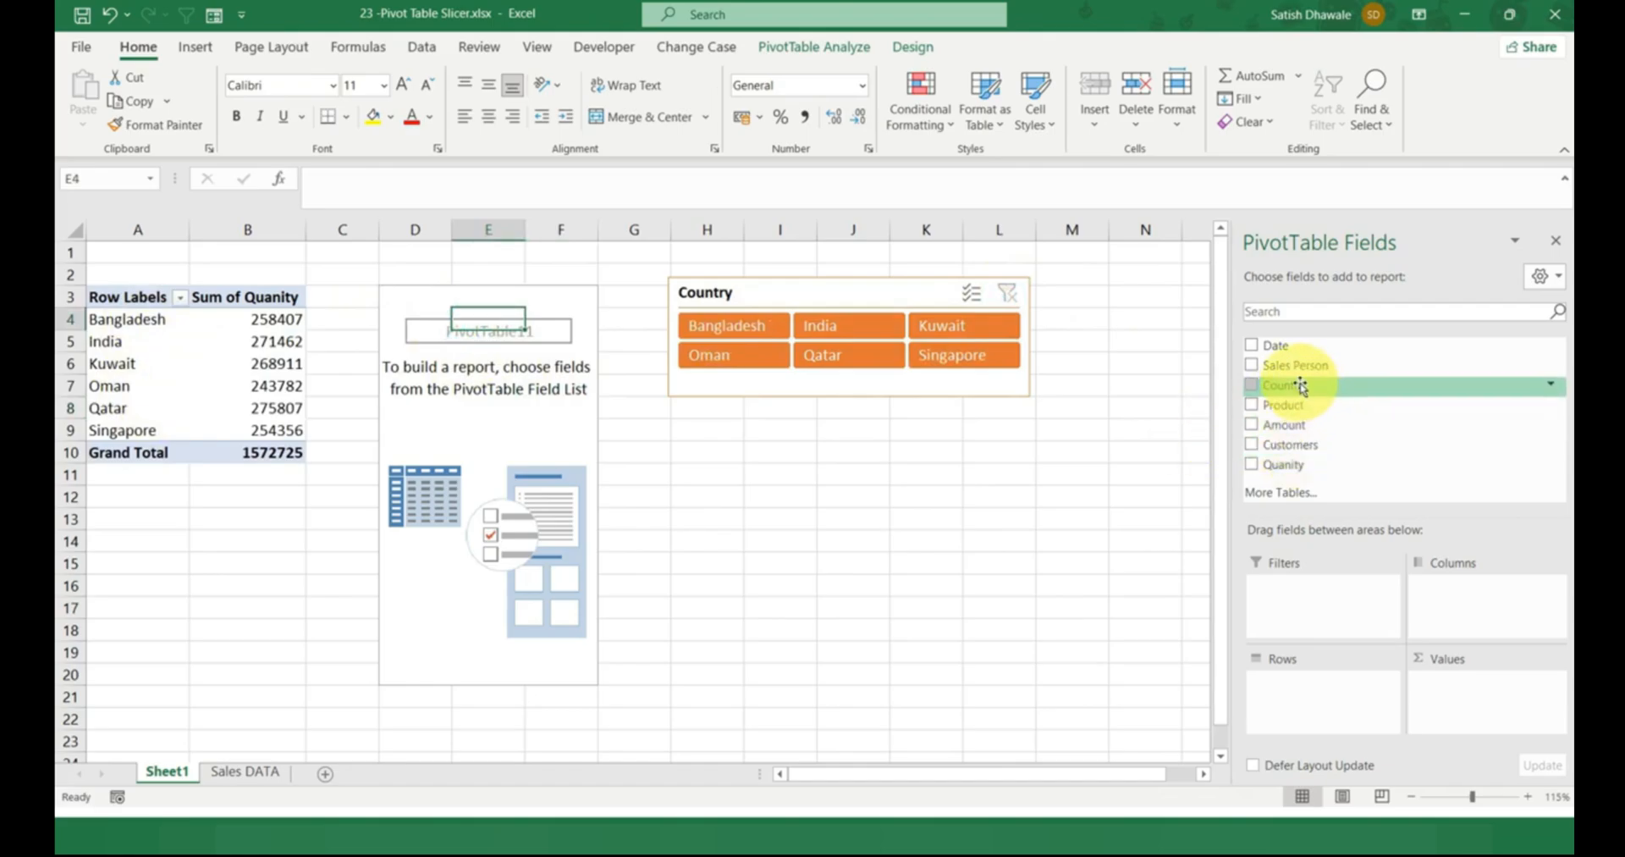
pyautogui.moveTo(1292, 404); pyautogui.dragTo(1345, 678)
pyautogui.moveTo(1291, 465); pyautogui.dragTo(1487, 699)
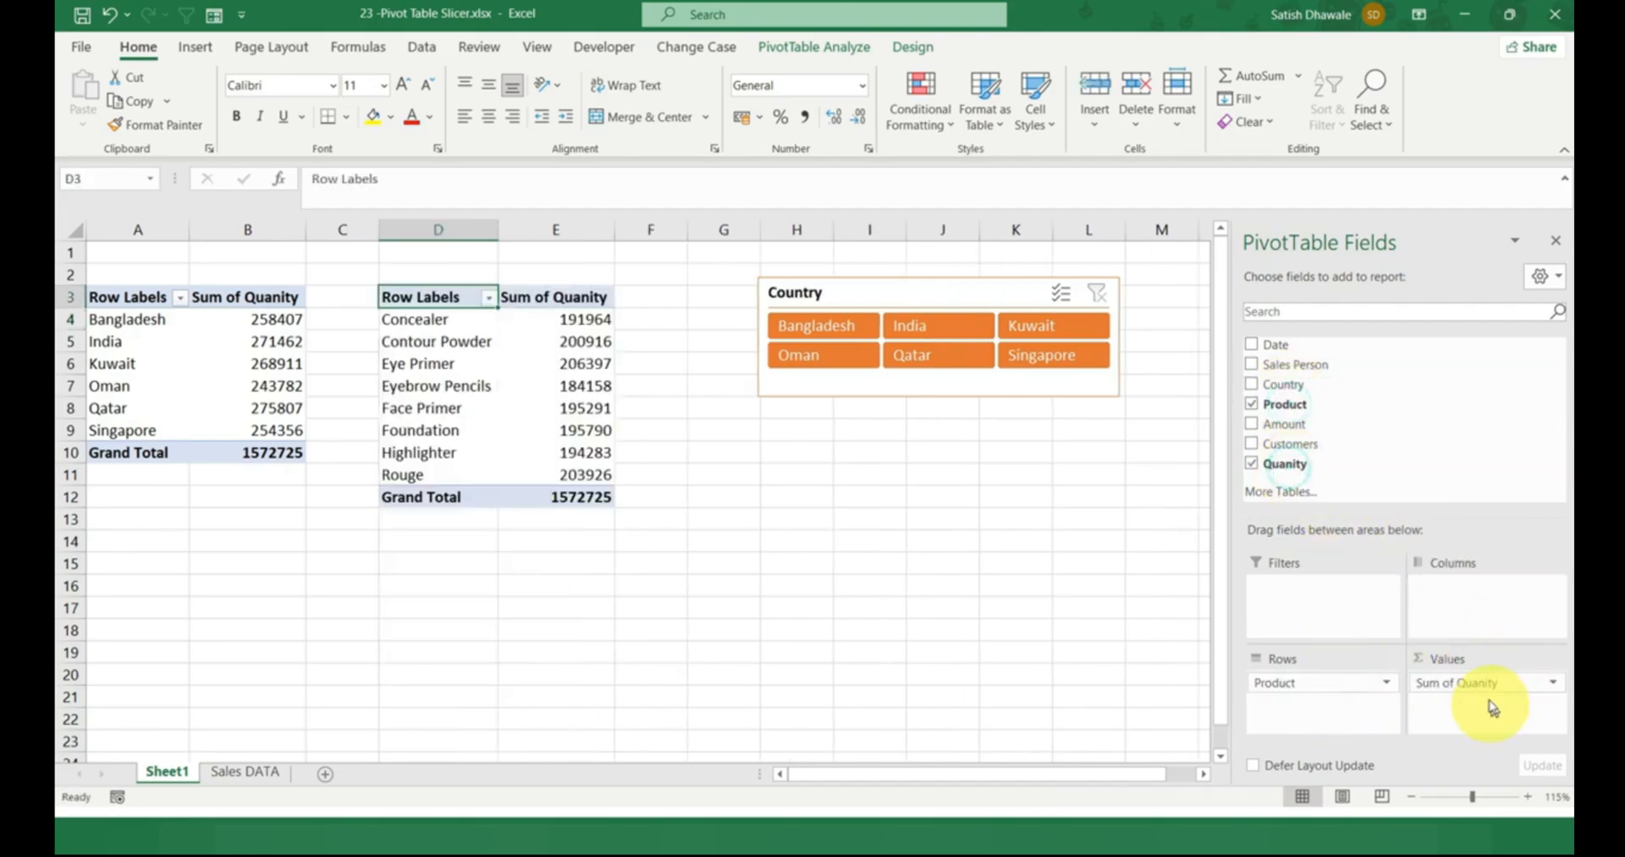
# Test the Country slicer on both PivotTables with Bangladesh, India, Kuwait, Singapore and Oman, and clear the filter.
pyautogui.click(820, 329)
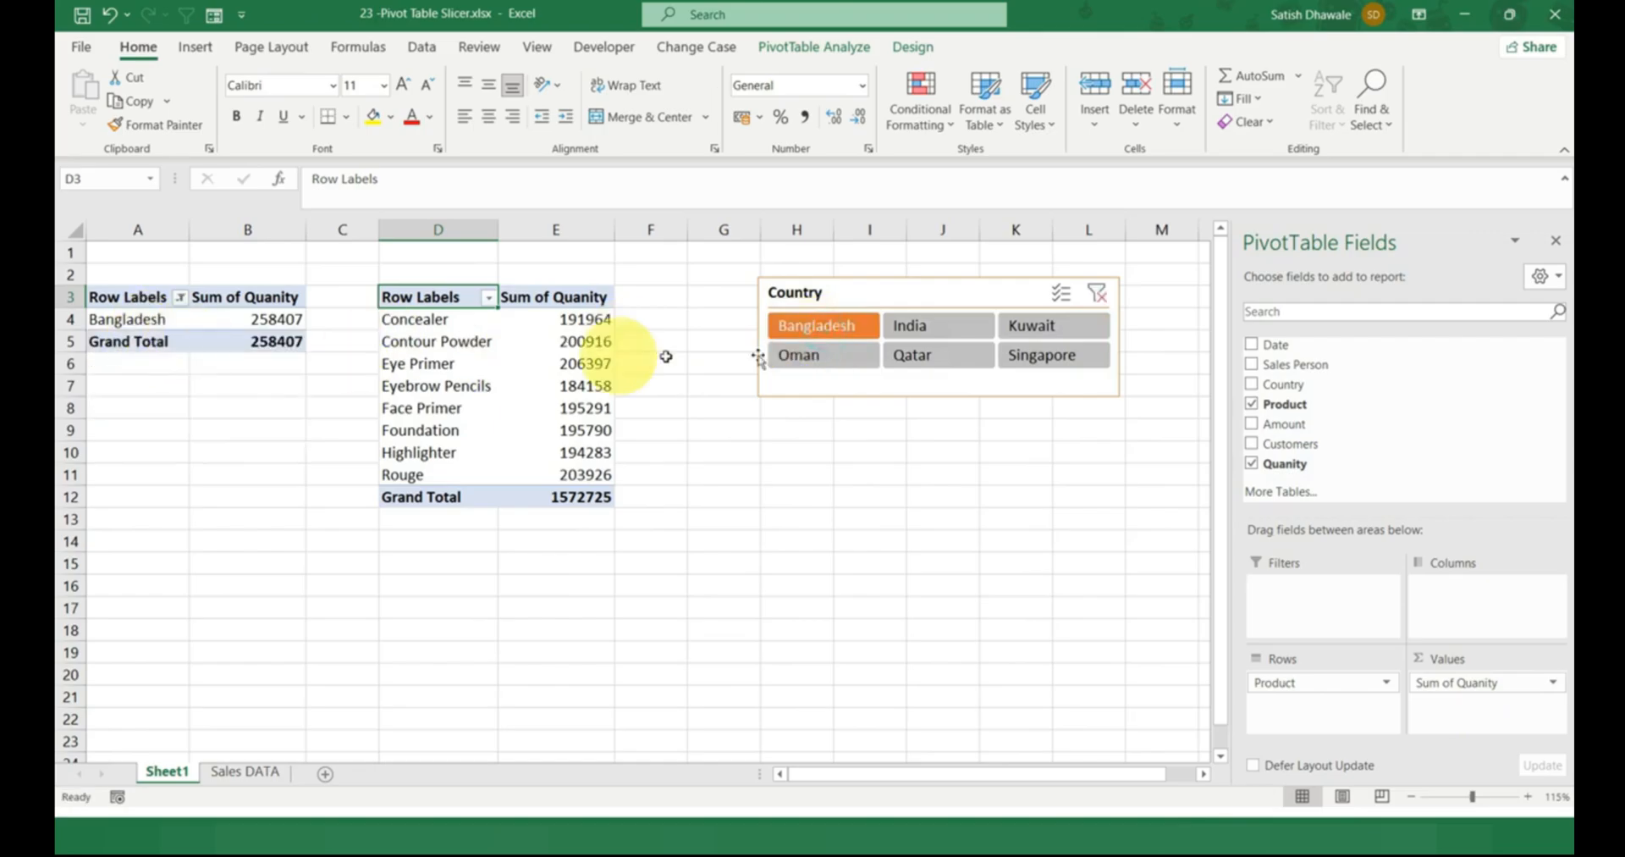
pyautogui.click(919, 327)
pyautogui.click(1049, 328)
pyautogui.click(1049, 356)
pyautogui.click(823, 354)
pyautogui.click(817, 327)
pyautogui.click(1097, 293)
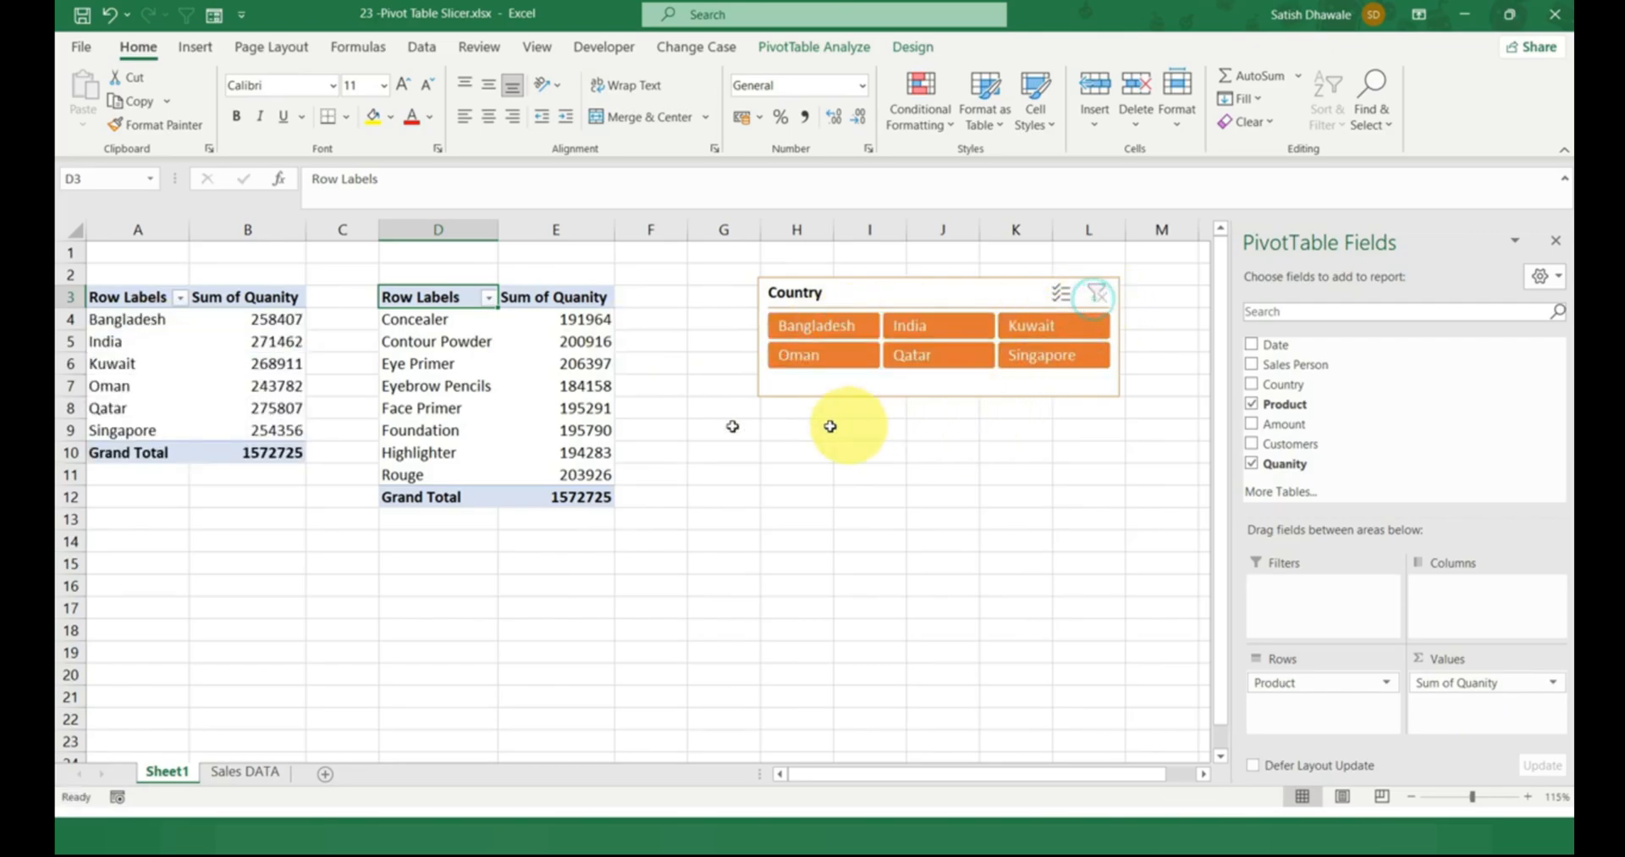
# Insert a second Country slicer for the product PivotTable and place it below the existing slicer, in columns G to I.
pyautogui.click(520, 383)
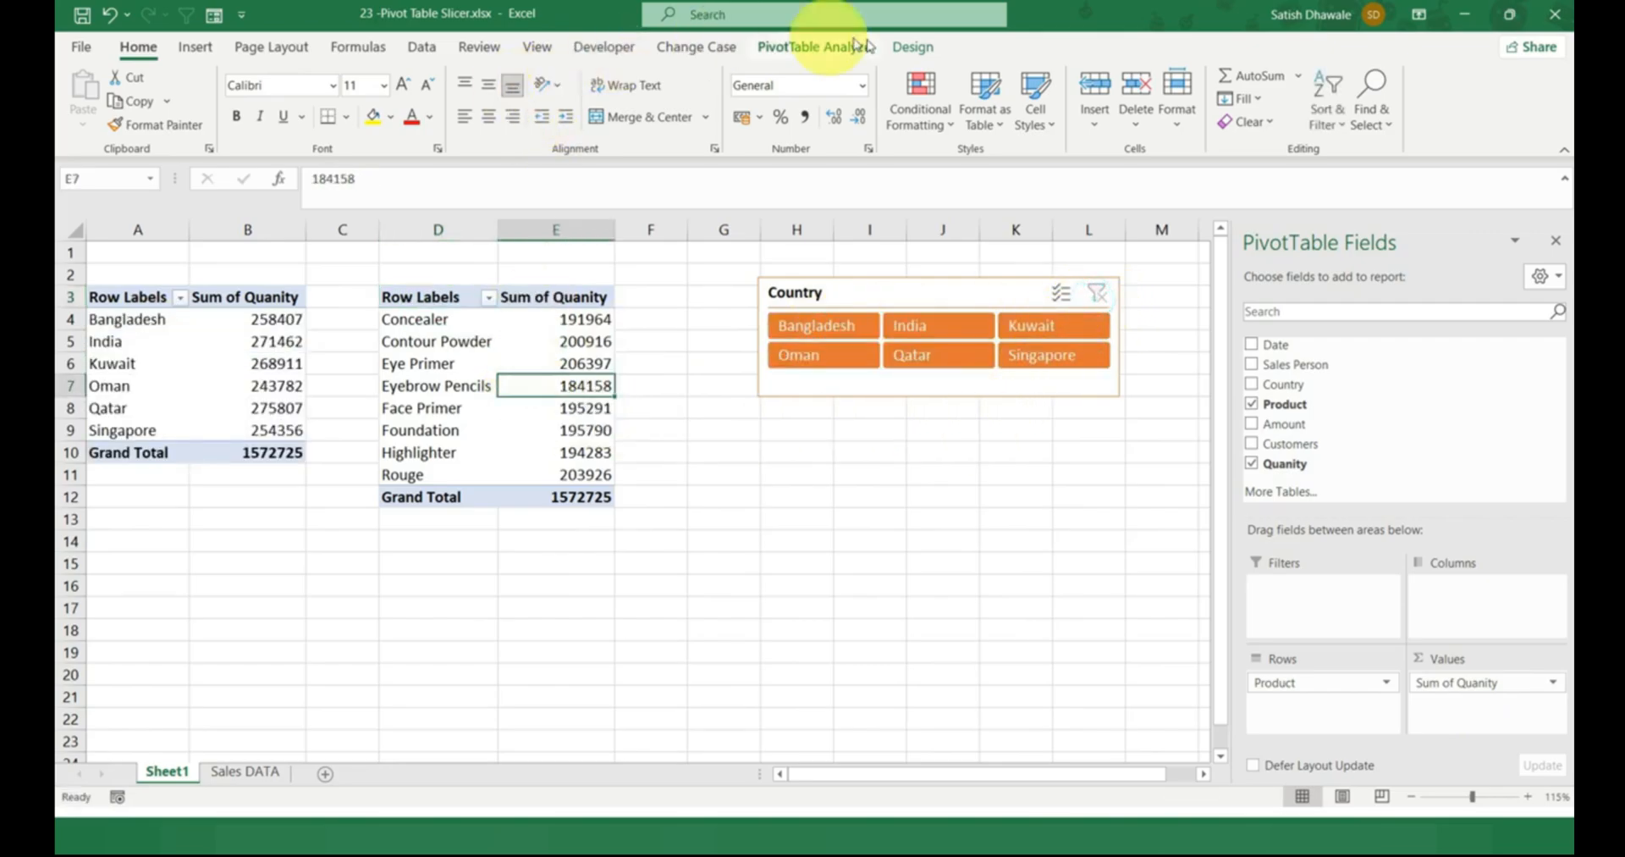
pyautogui.click(810, 52)
pyautogui.click(539, 117)
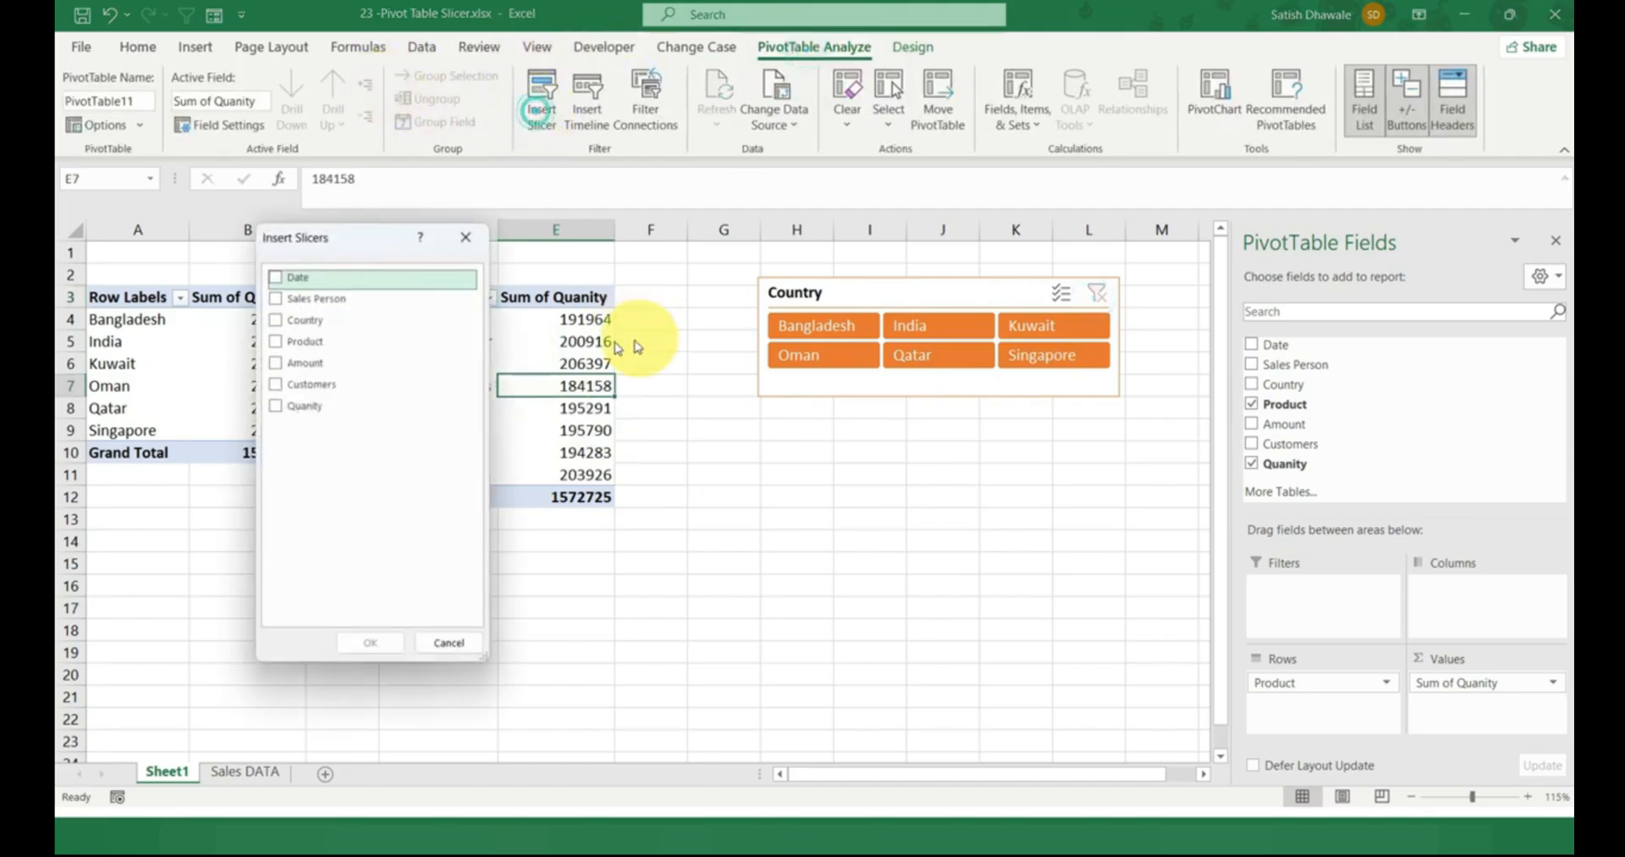
pyautogui.click(275, 320)
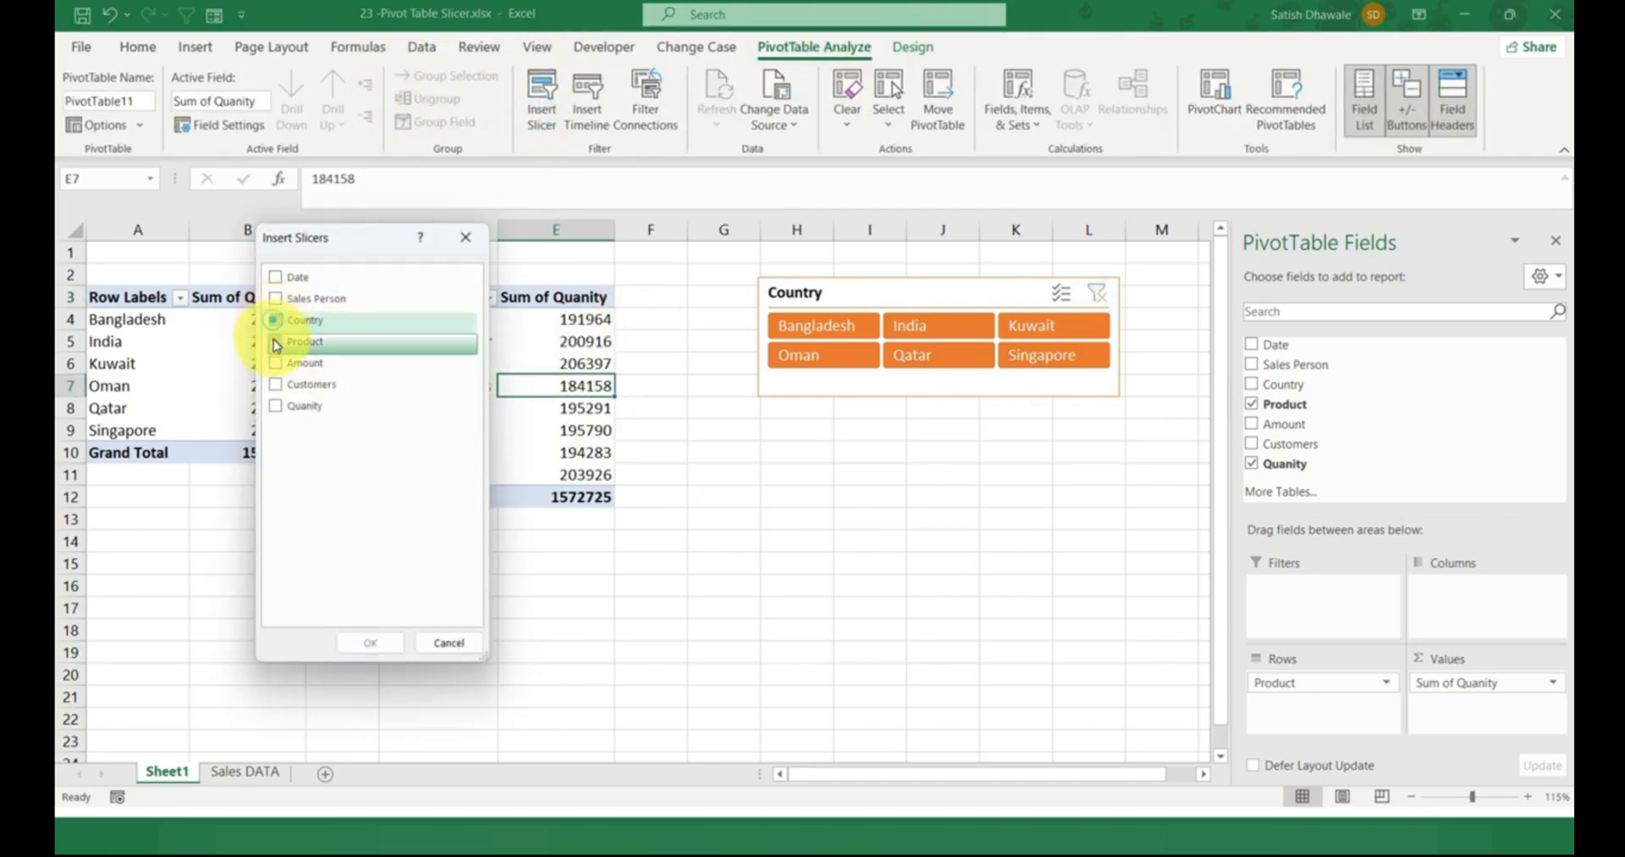
pyautogui.click(276, 320)
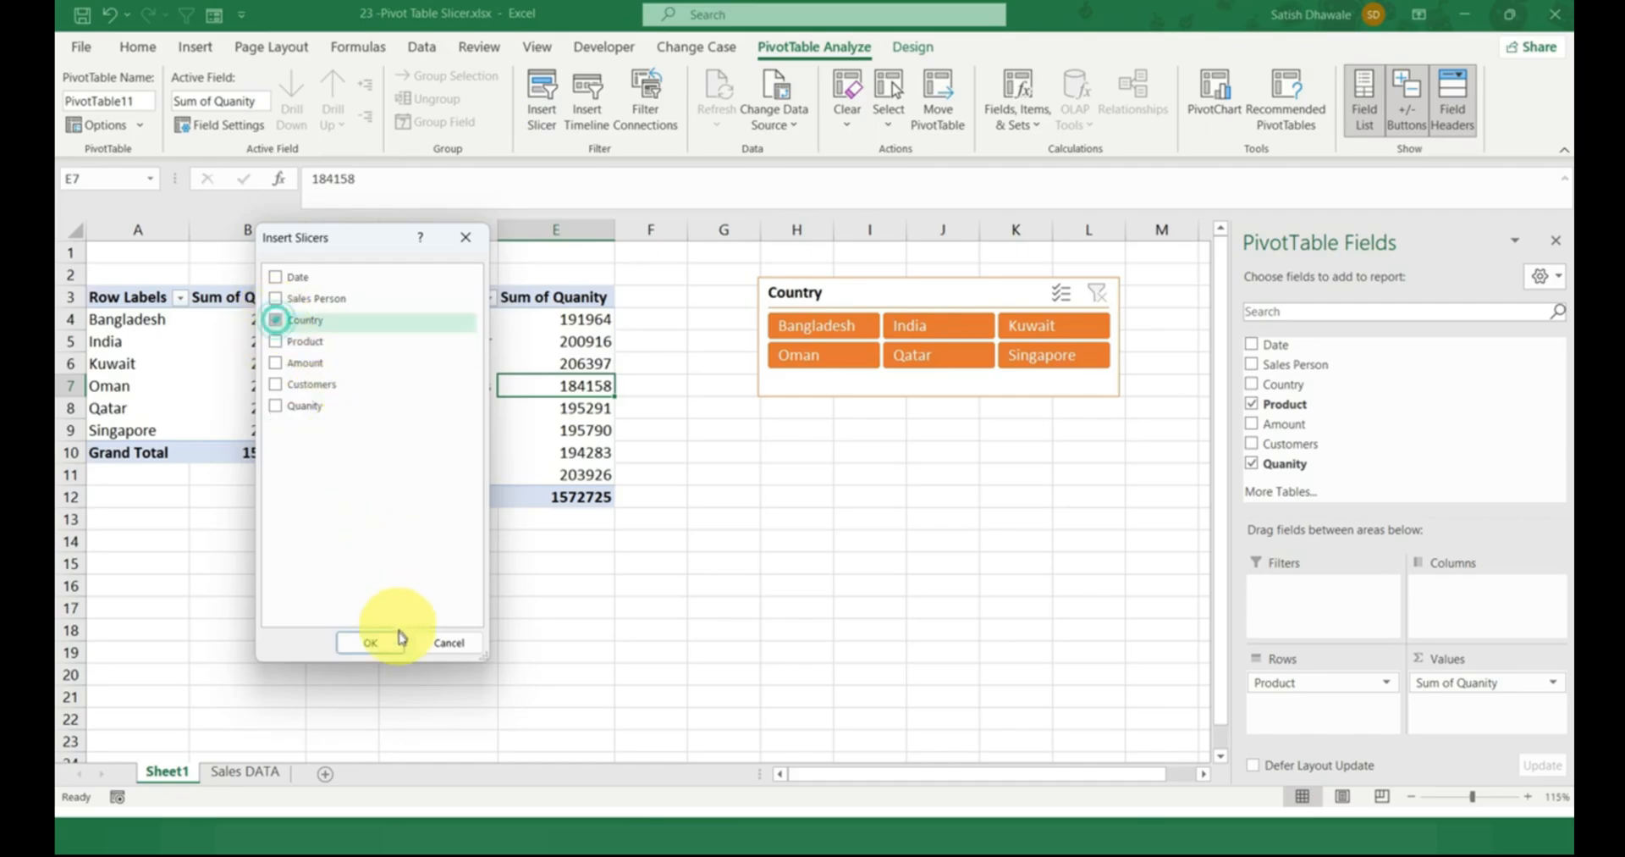
pyautogui.click(377, 642)
pyautogui.moveTo(646, 373); pyautogui.dragTo(791, 439)
# Test the new Country slicer on the product PivotTable with each country from Bangladesh to Singapore, and clear its filter.
pyautogui.click(789, 468)
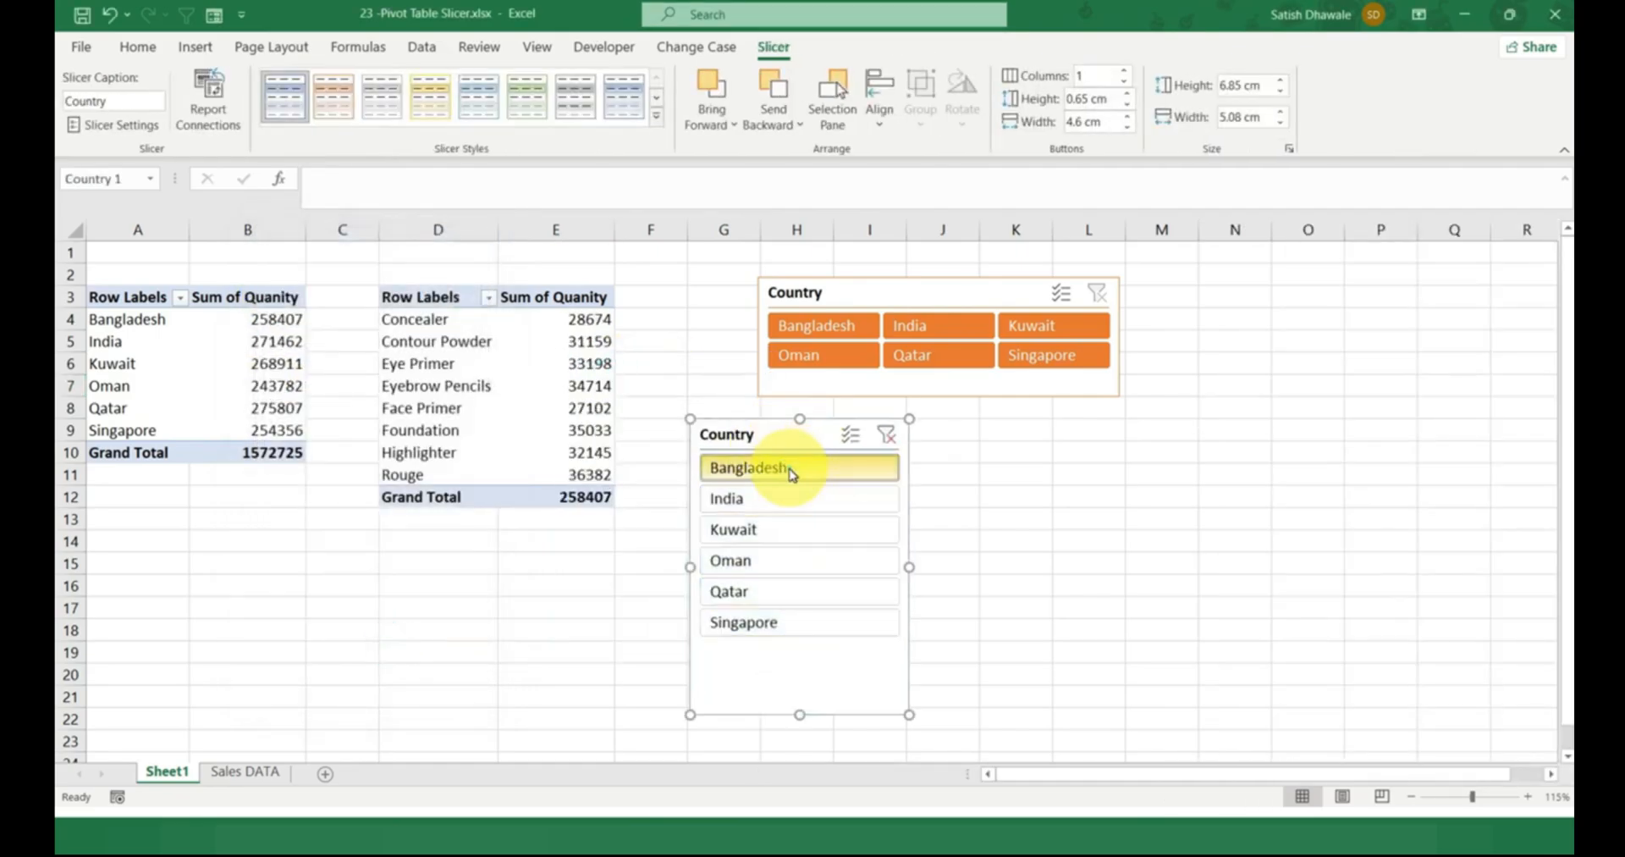
pyautogui.click(754, 499)
pyautogui.click(758, 529)
pyautogui.click(762, 554)
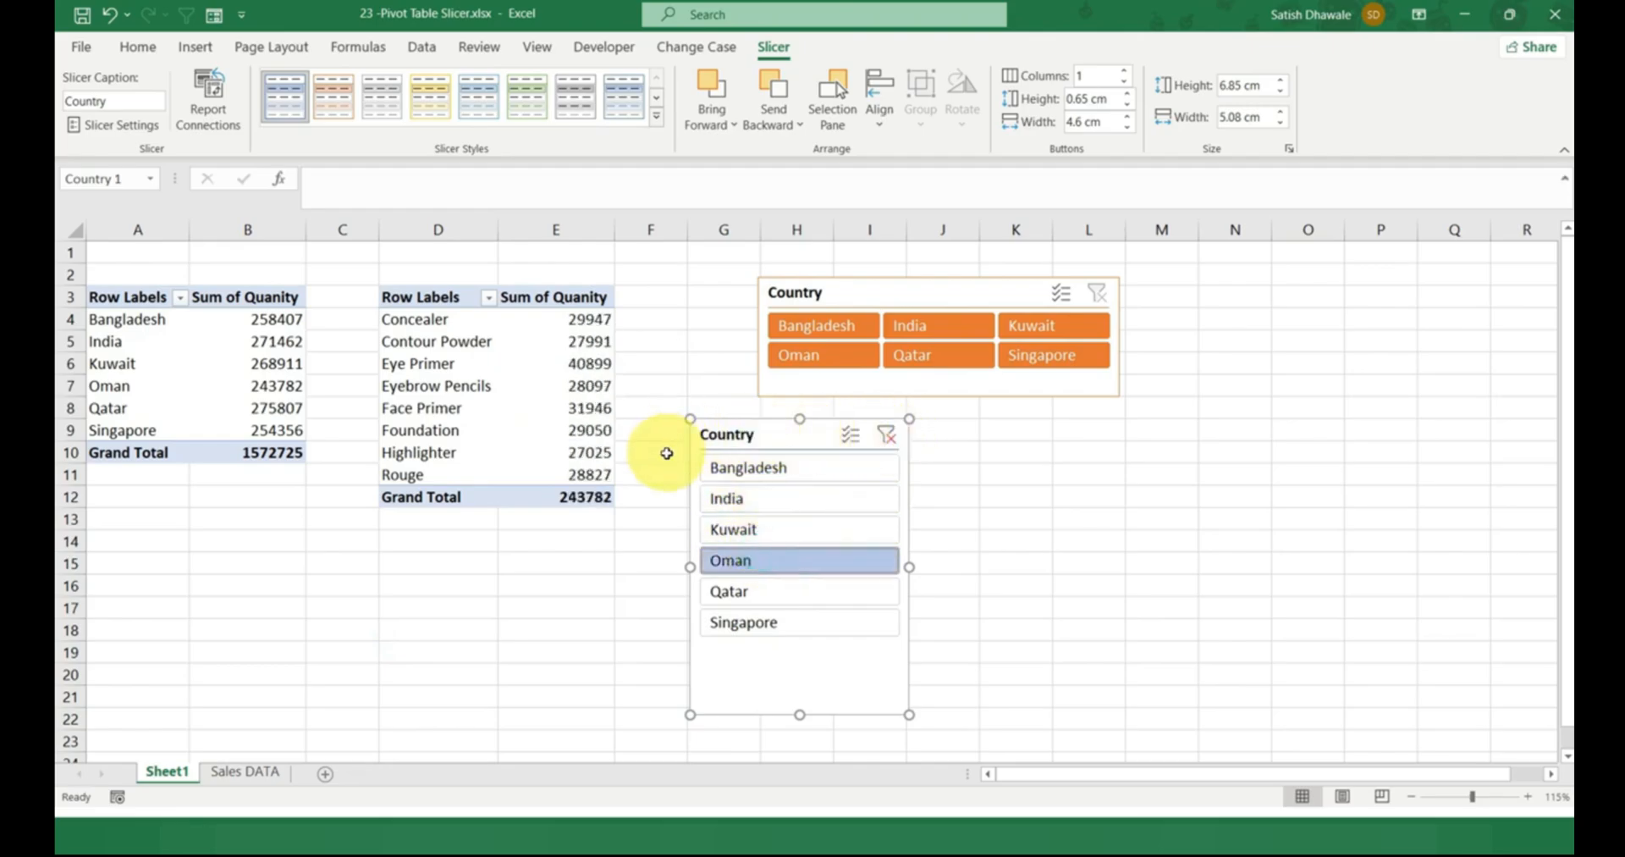
pyautogui.click(666, 452)
pyautogui.click(745, 467)
pyautogui.click(744, 496)
pyautogui.click(758, 478)
pyautogui.click(749, 498)
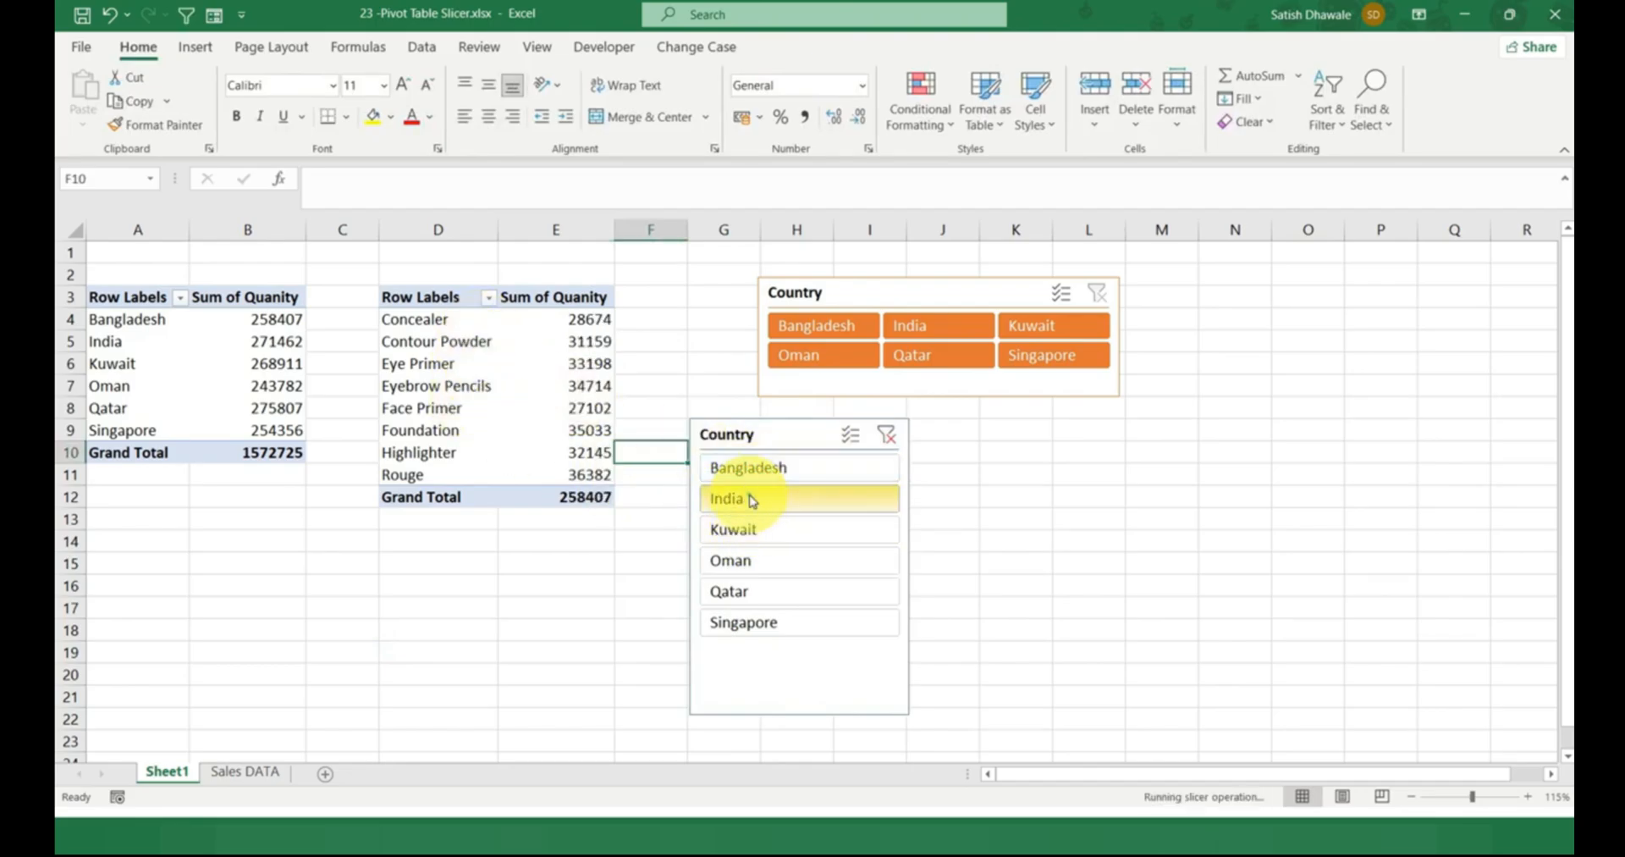
pyautogui.click(733, 529)
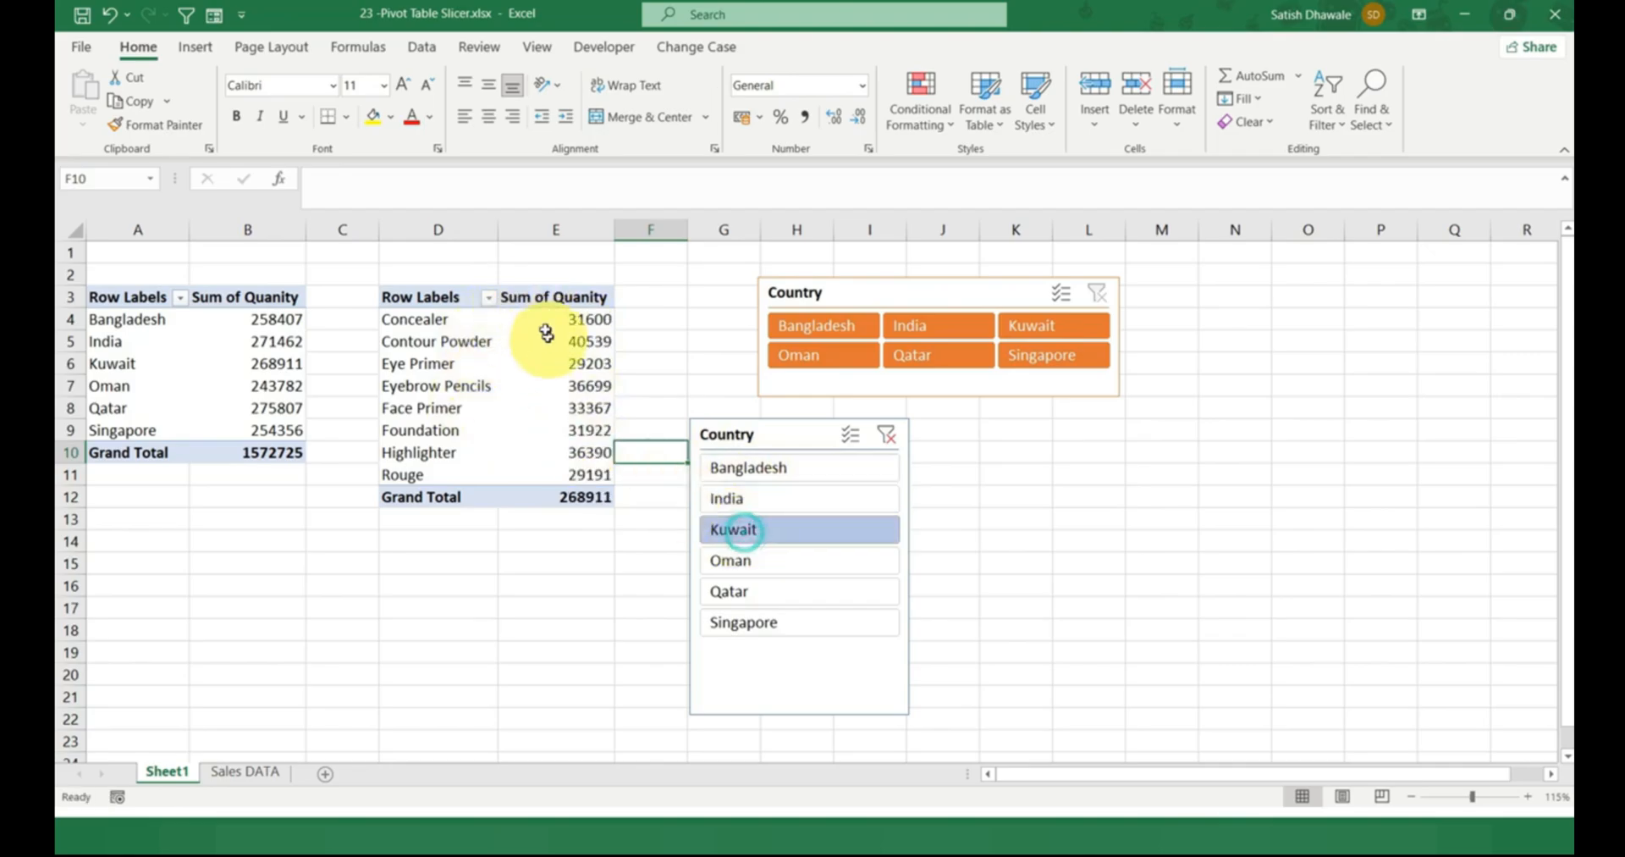
pyautogui.click(733, 559)
pyautogui.click(738, 590)
pyautogui.click(755, 623)
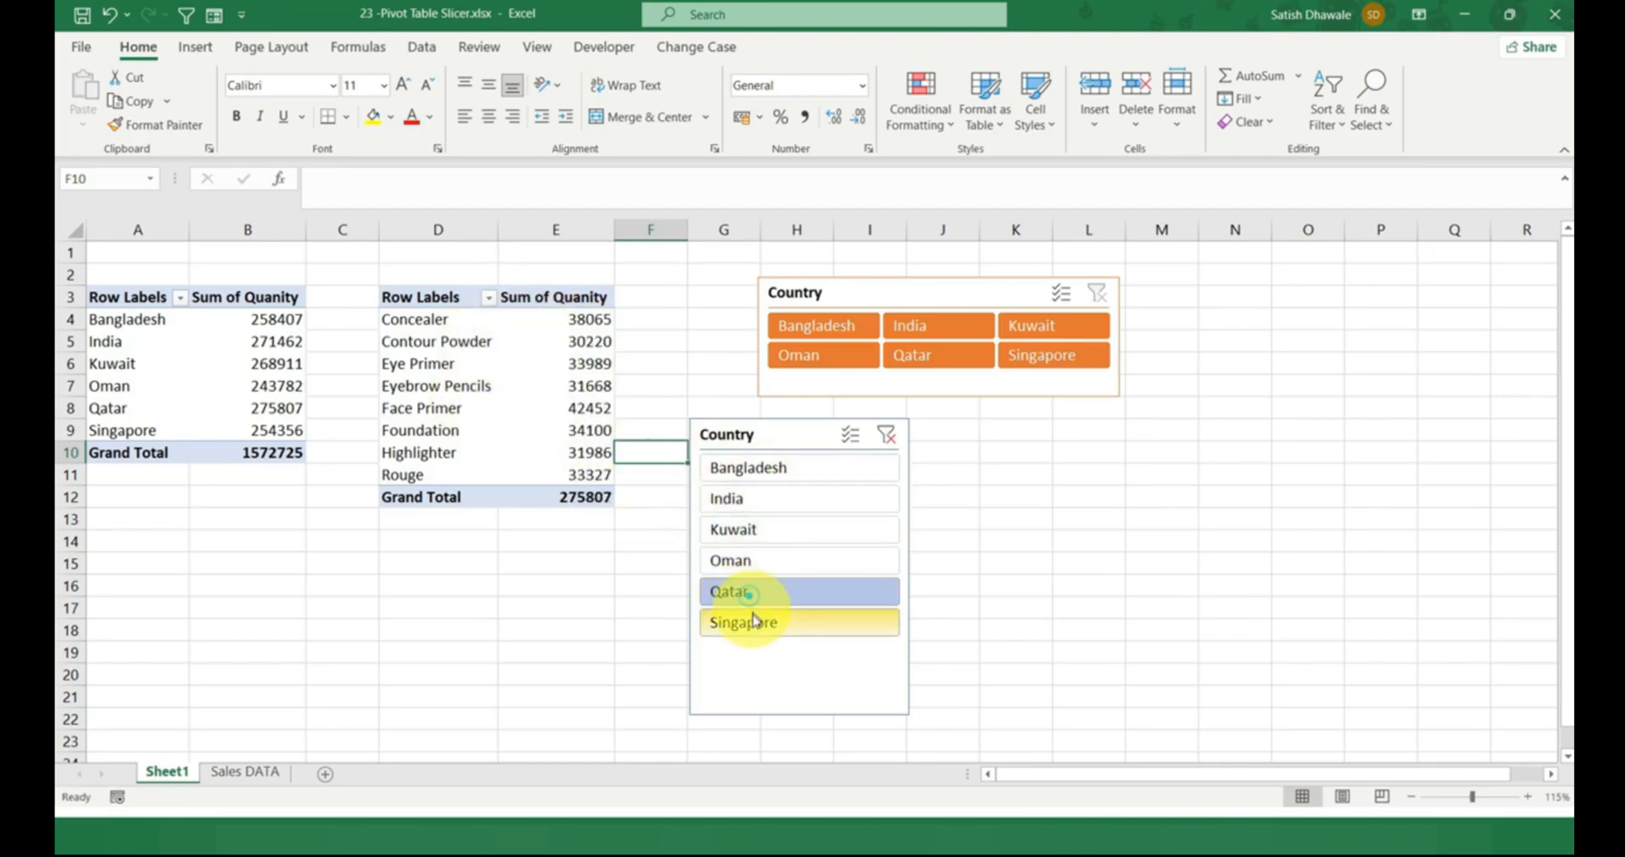
pyautogui.click(886, 435)
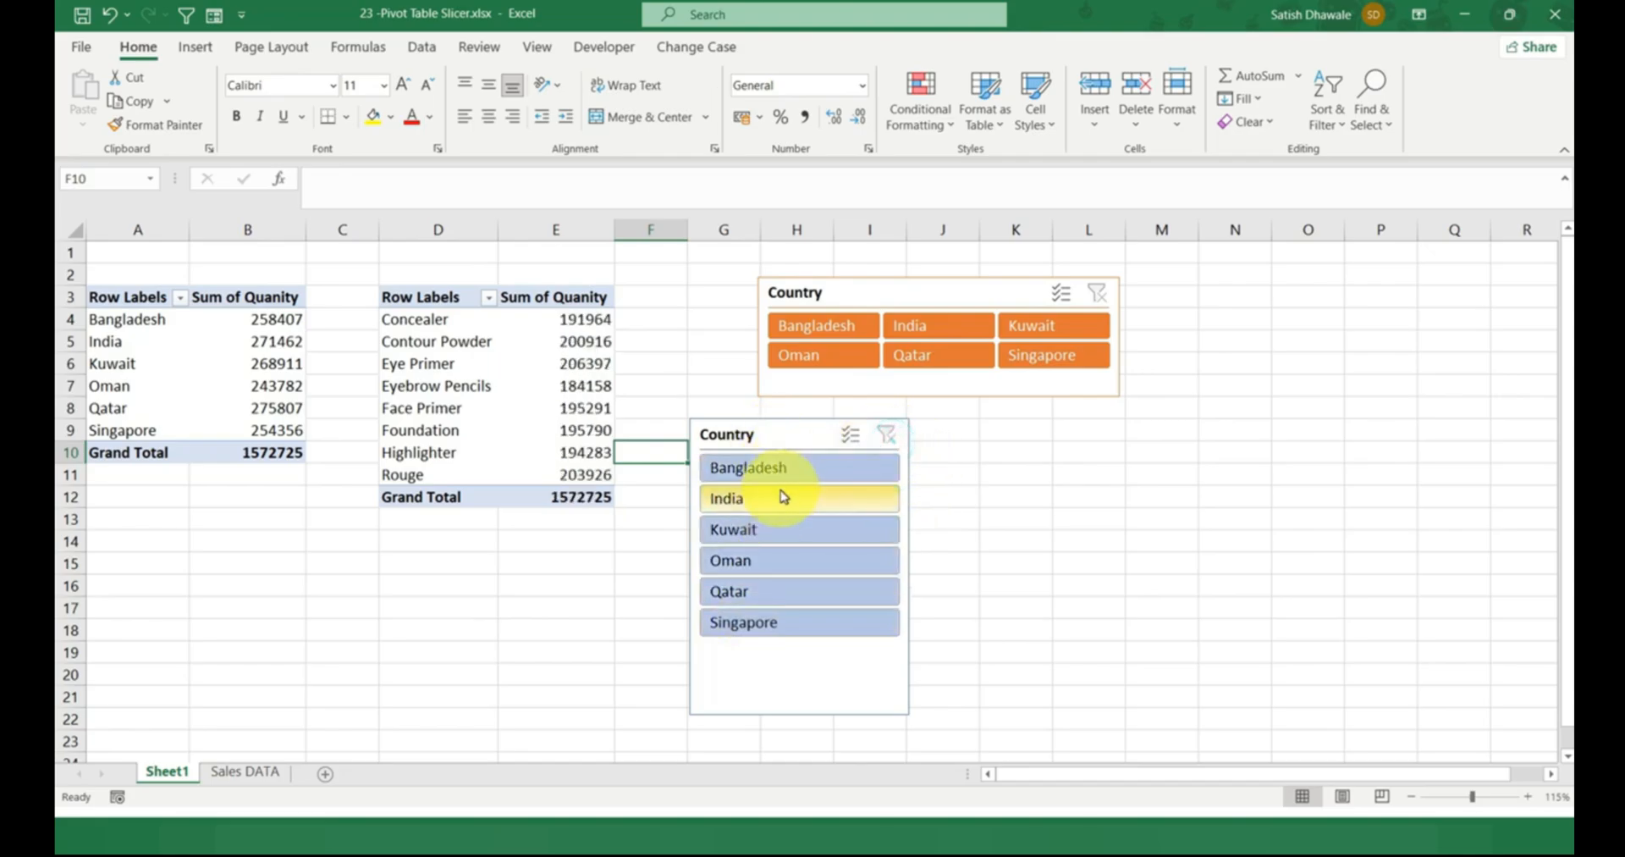
pyautogui.click(776, 436)
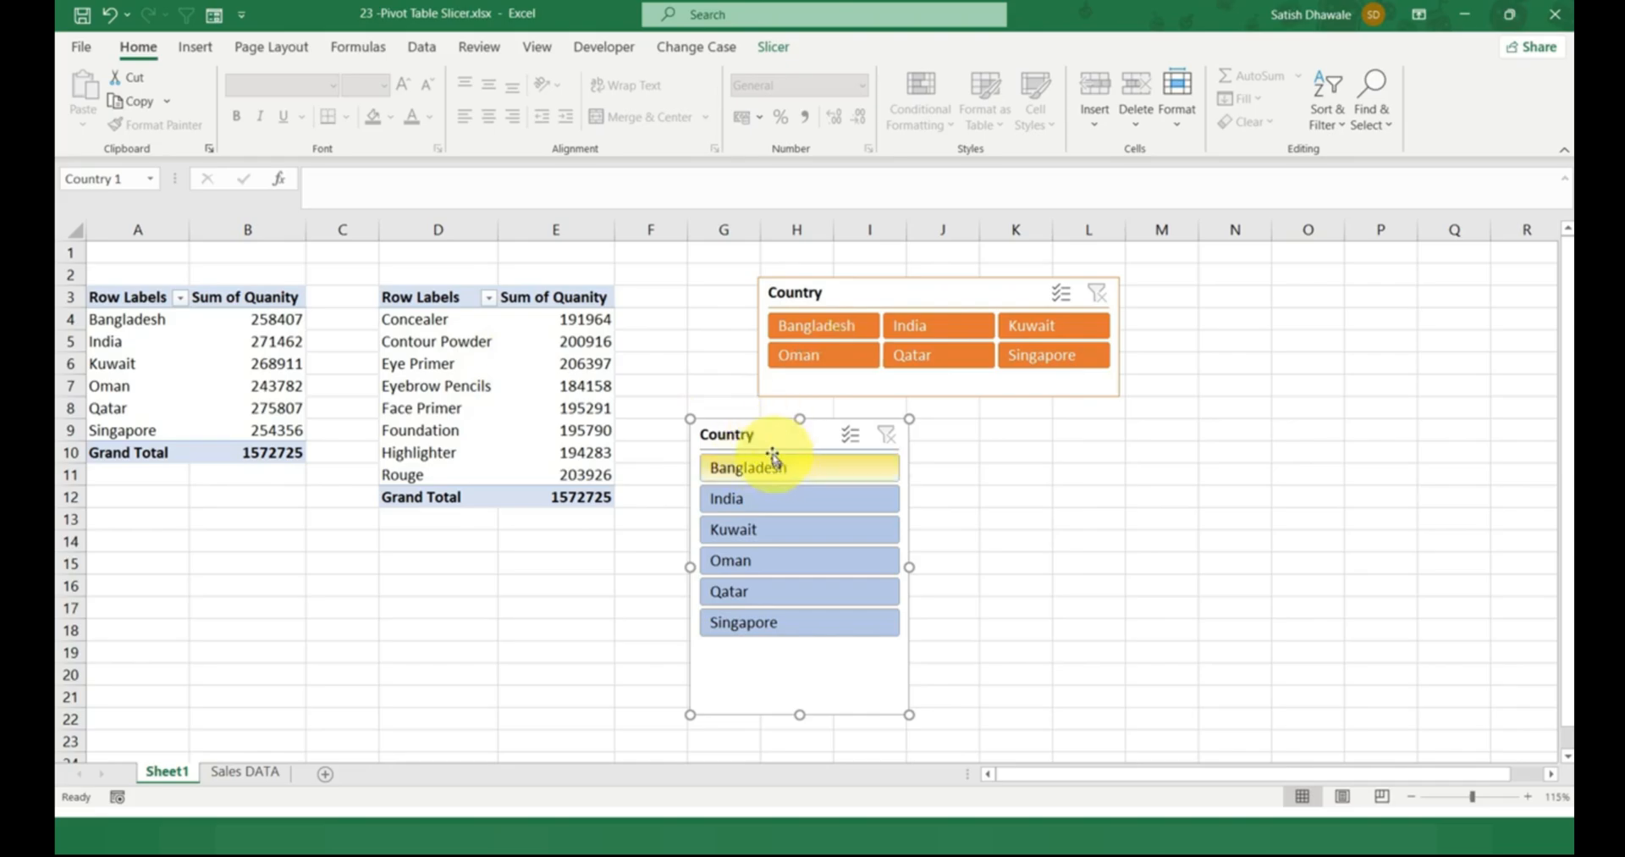
pyautogui.click(144, 364)
pyautogui.click(860, 292)
pyautogui.click(550, 426)
# Delete the second Country slicer and move the original one beside the product PivotTable, to columns F to J.
pyautogui.click(804, 435)
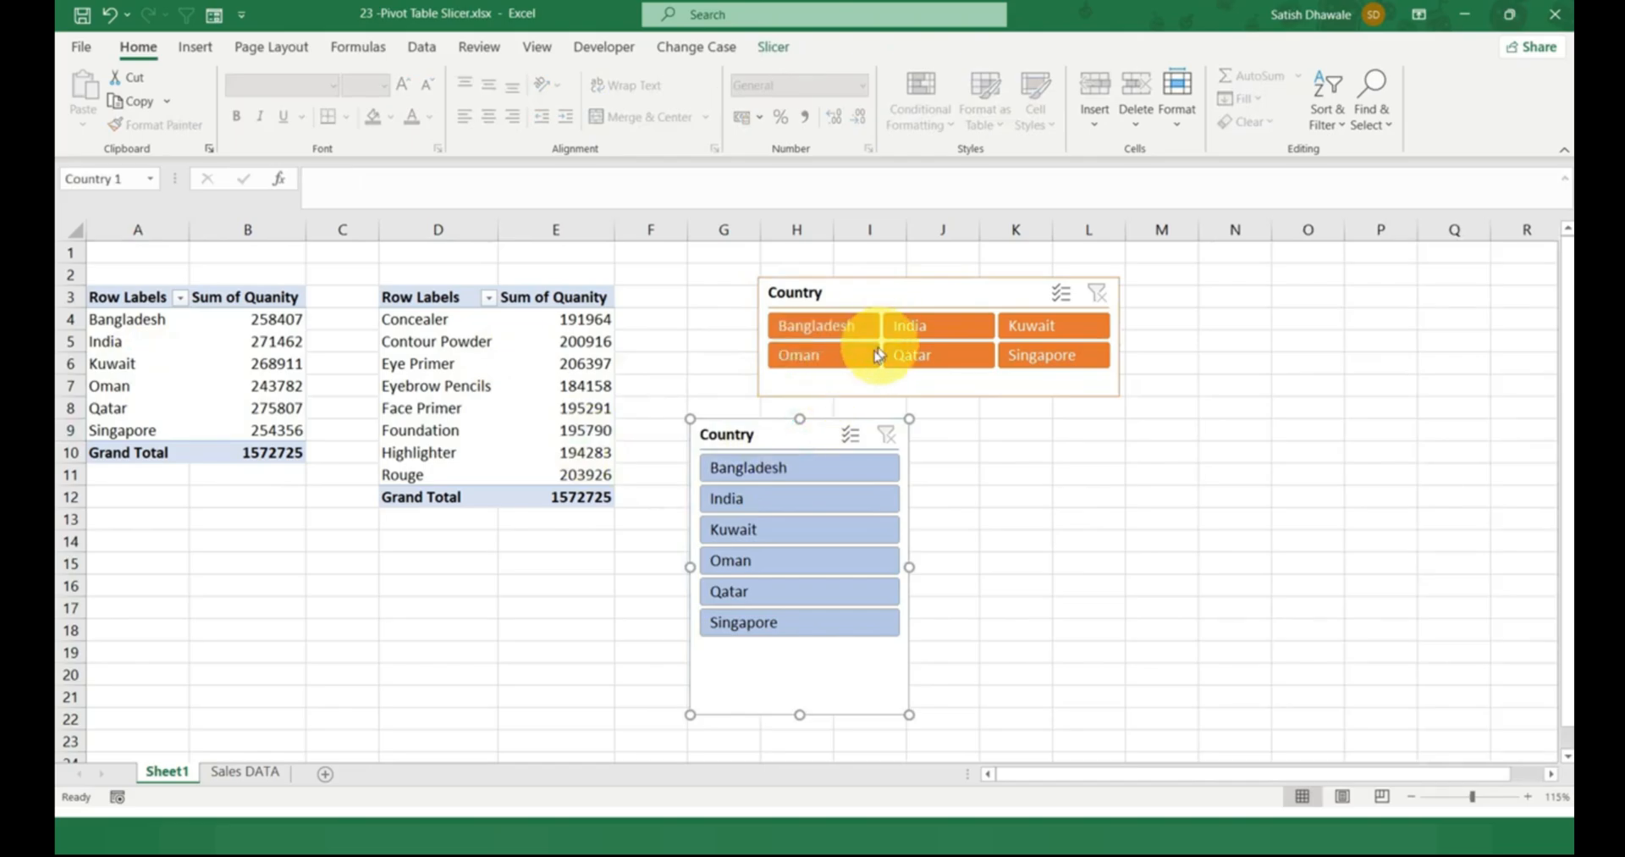
pyautogui.moveTo(915, 292); pyautogui.dragTo(854, 285)
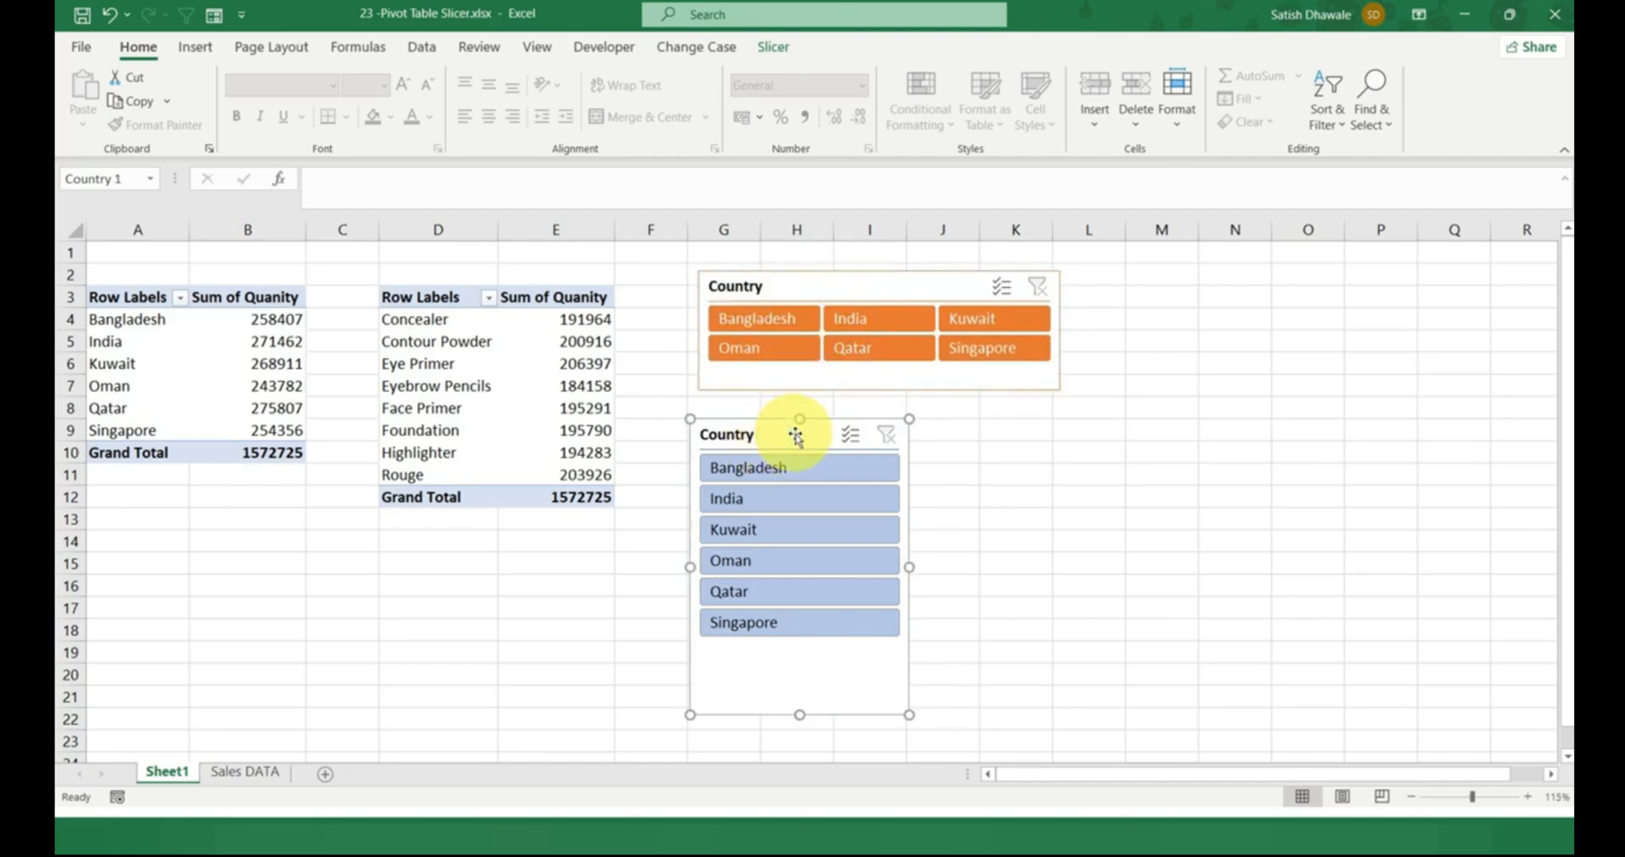
pyautogui.press('Delete')
pyautogui.moveTo(841, 288); pyautogui.dragTo(773, 307)
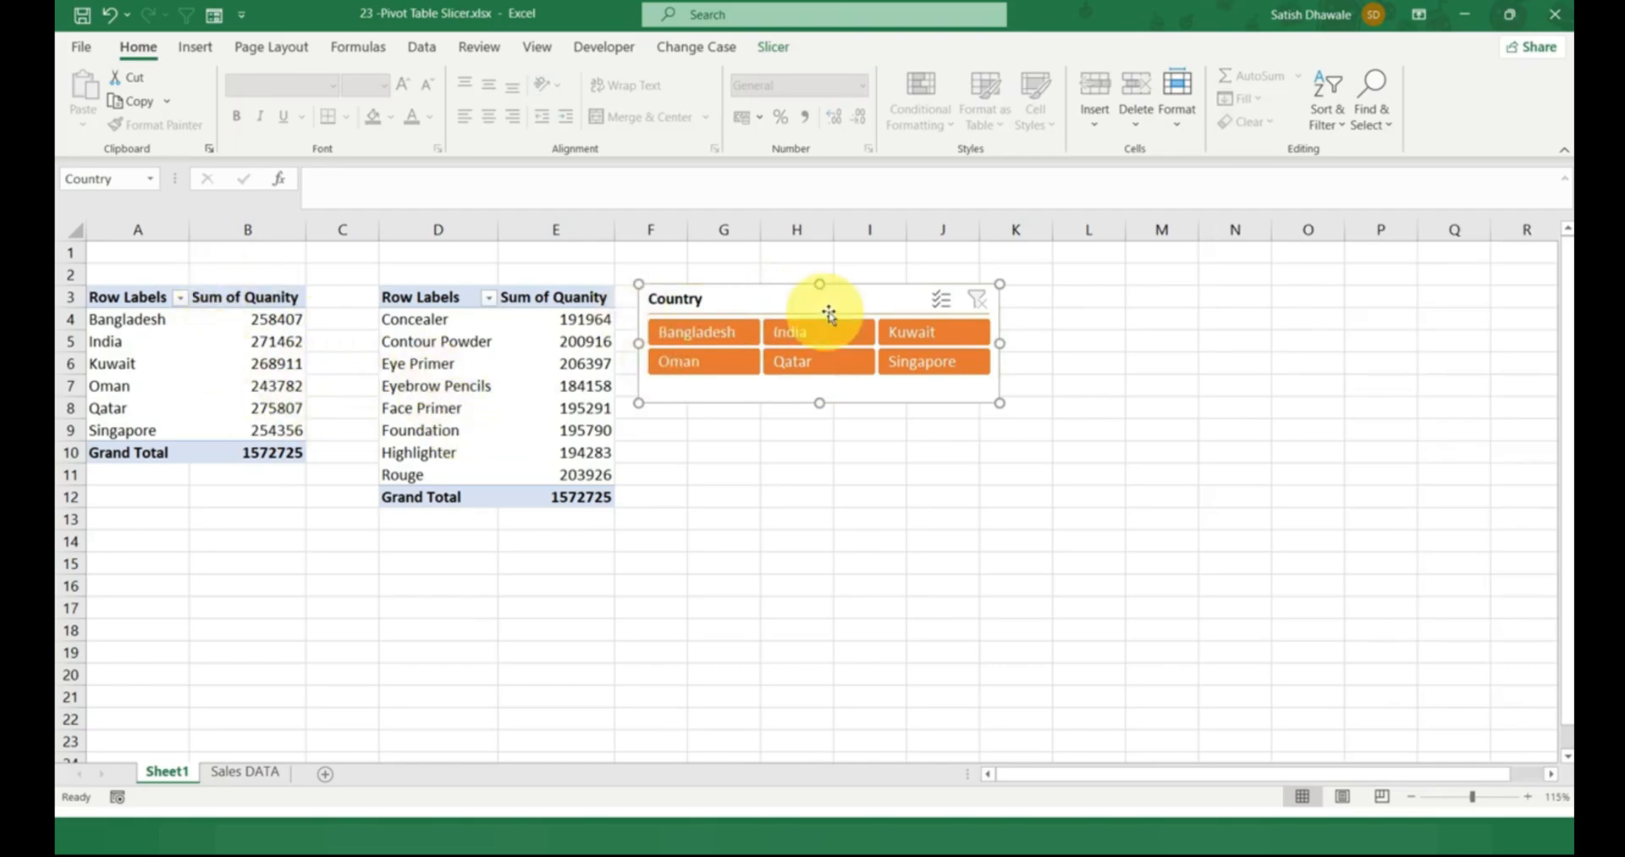
# Connect the Country slicer to PivotTable11 in addition to PivotTable10 through its report connections.
pyautogui.click(777, 49)
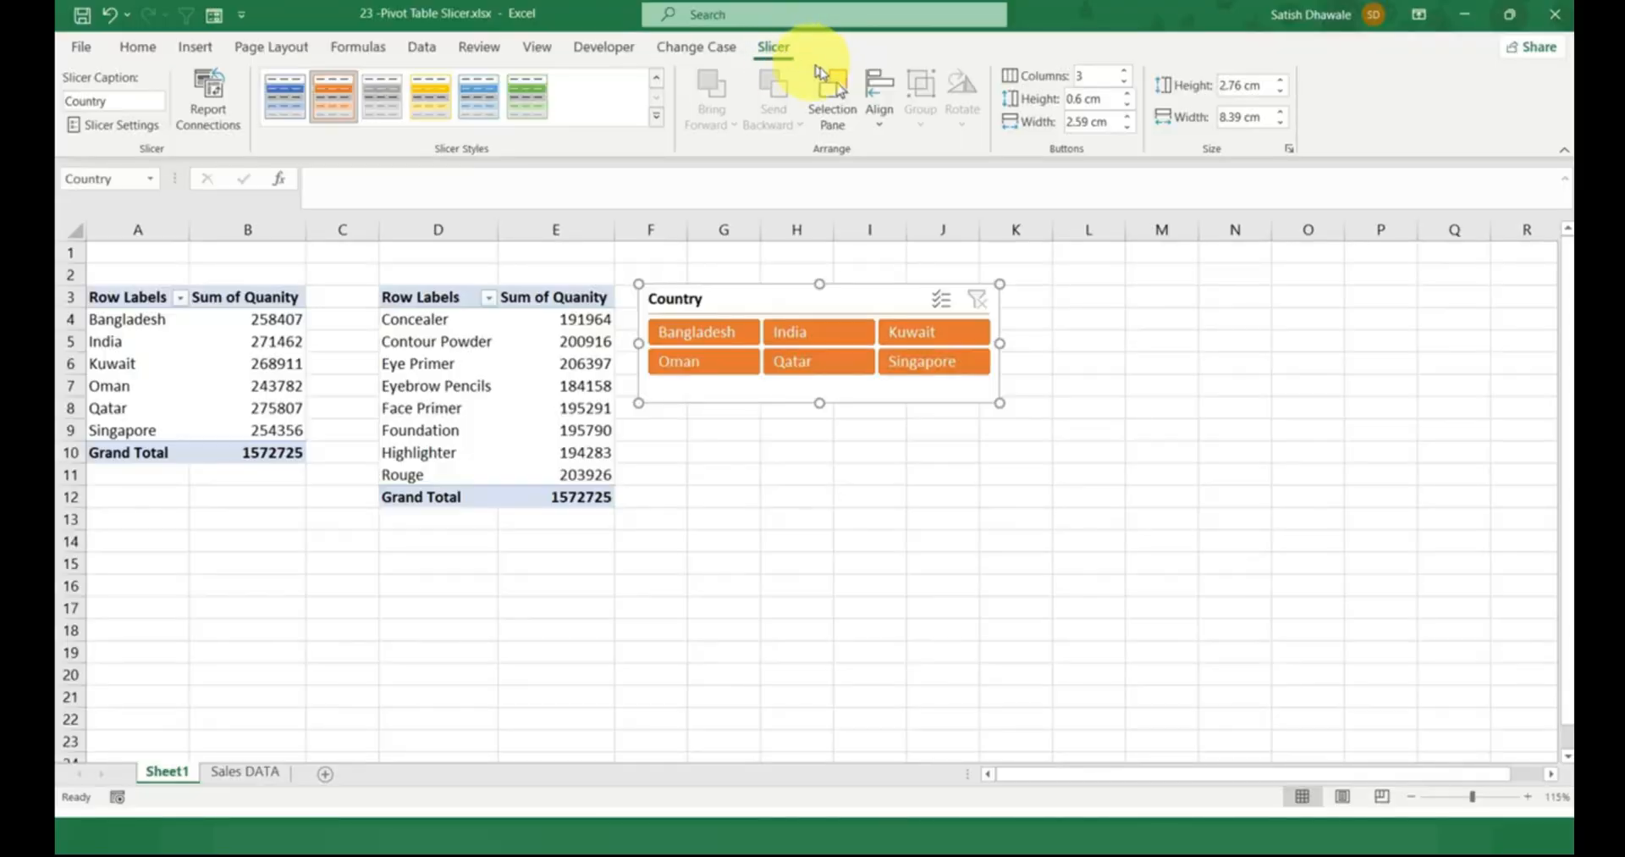
pyautogui.click(207, 105)
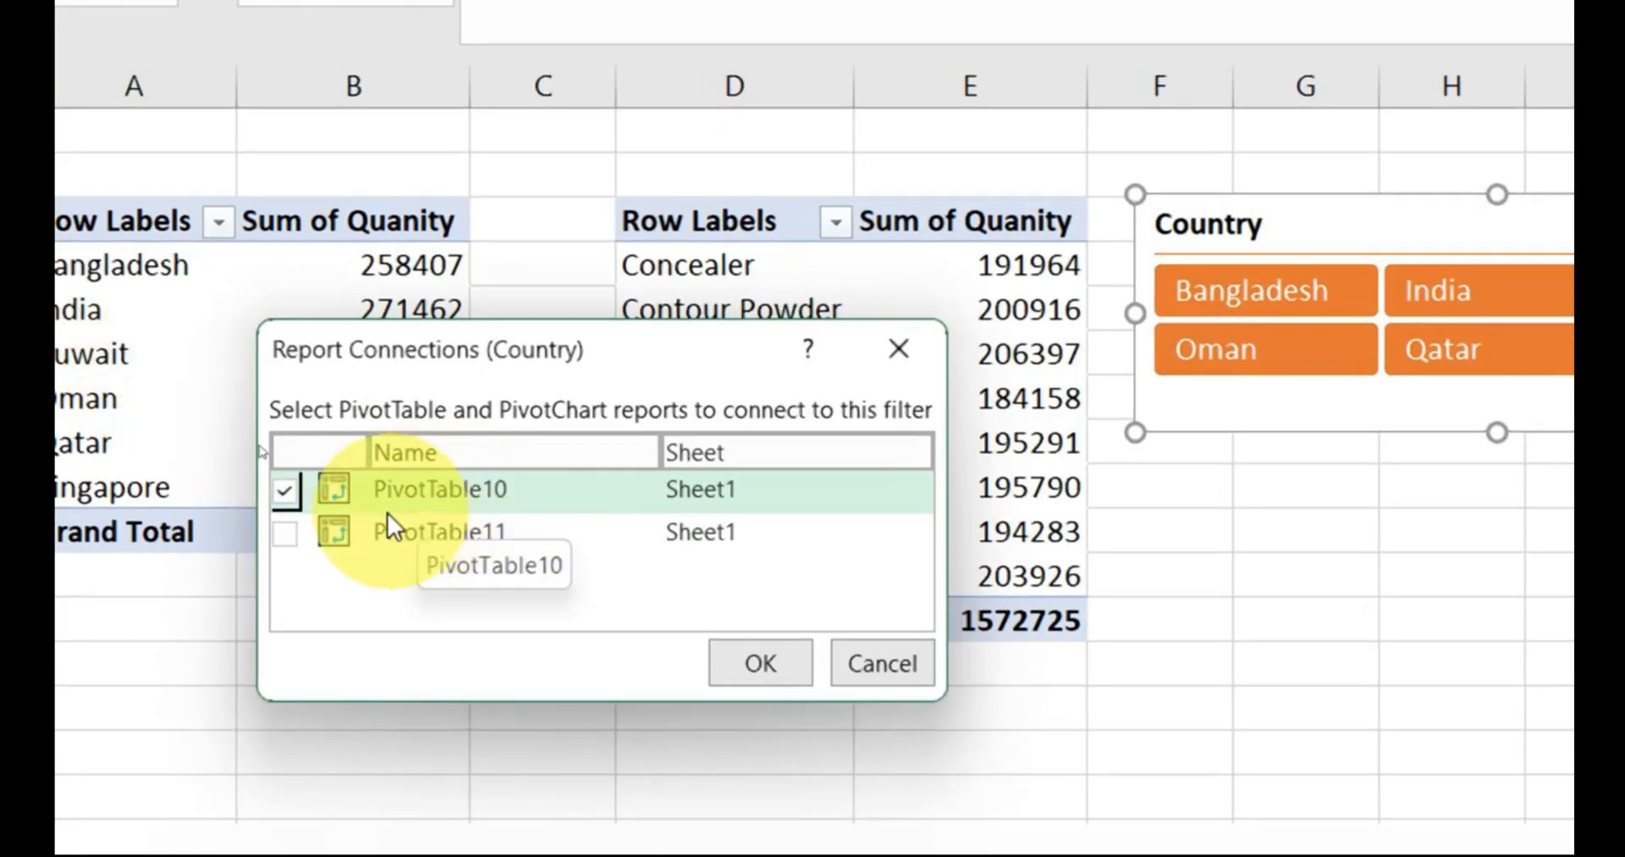
pyautogui.click(284, 535)
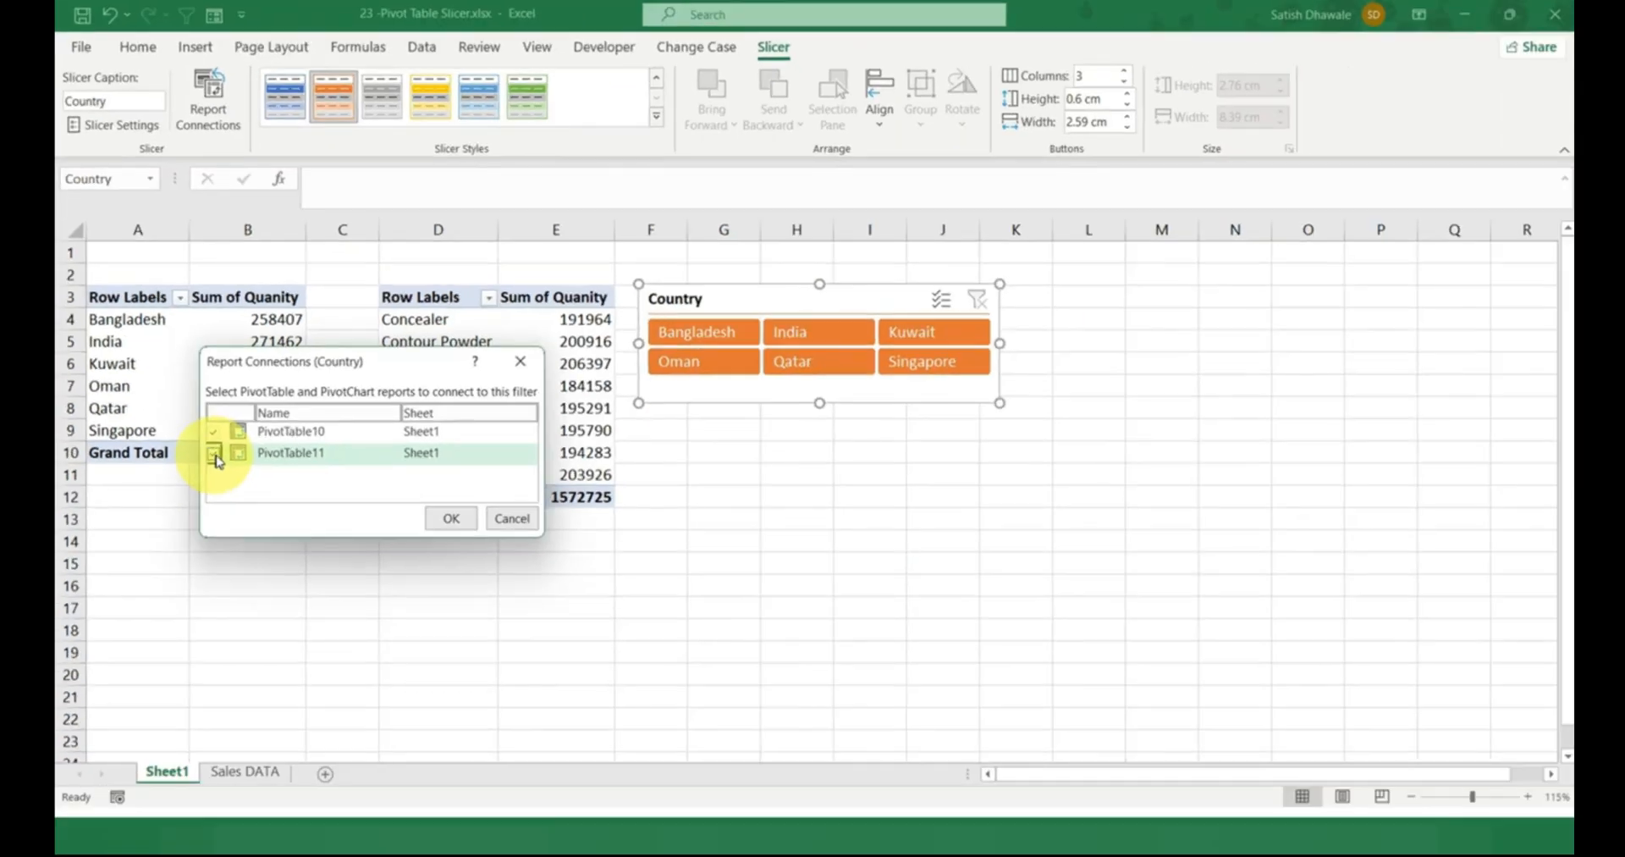
pyautogui.click(446, 520)
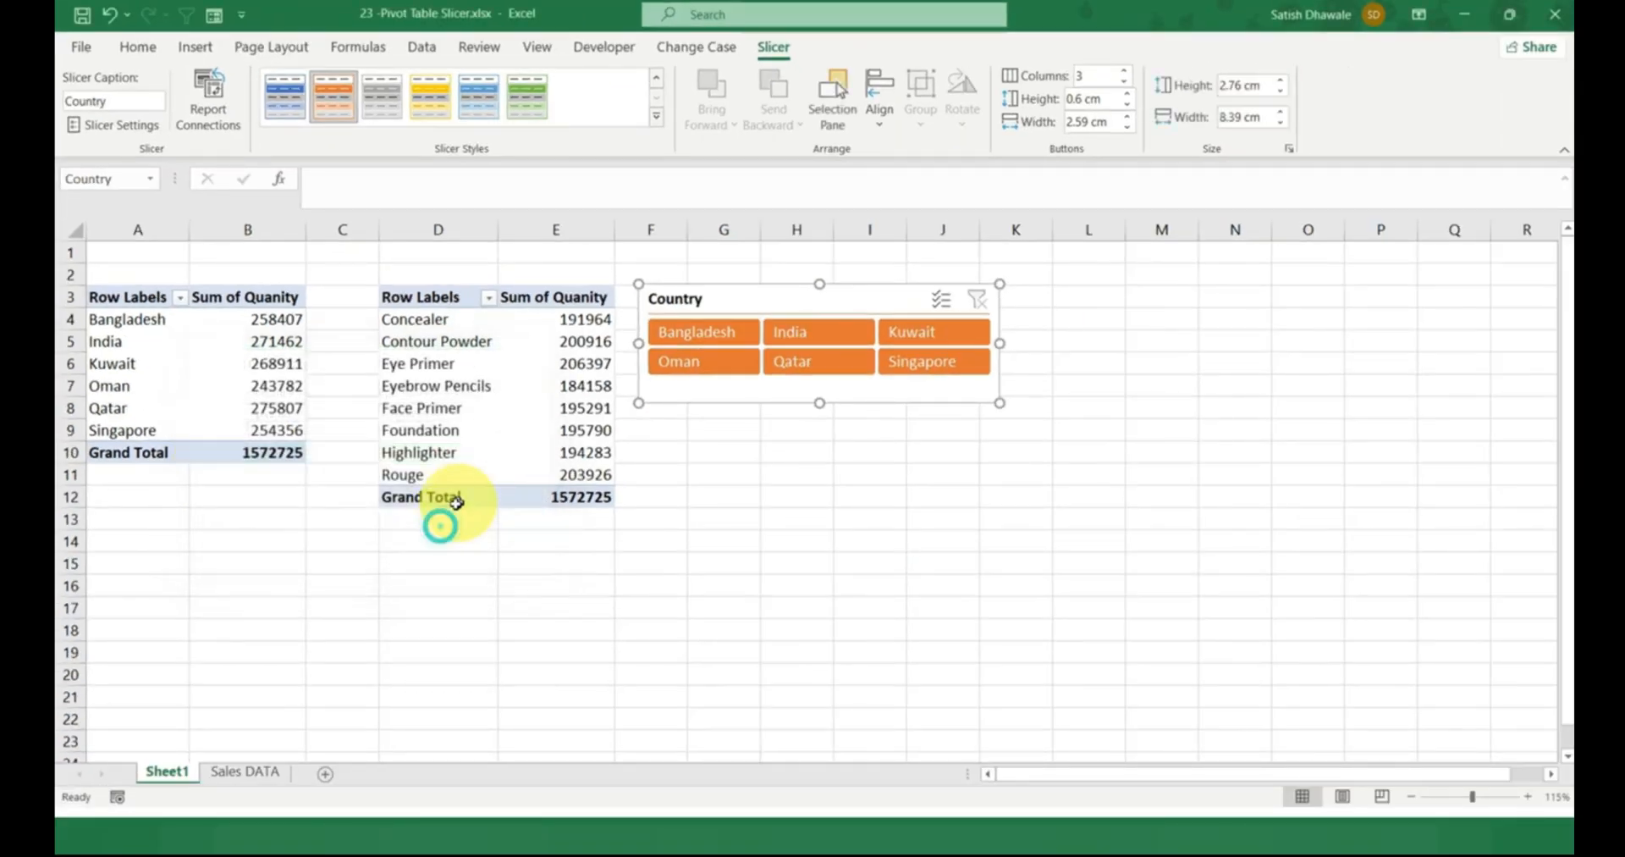
pyautogui.click(897, 540)
# Filter the connected PivotTables by Bangladesh, India and Oman, and examine the product names and quantities for Oman.
pyautogui.click(693, 333)
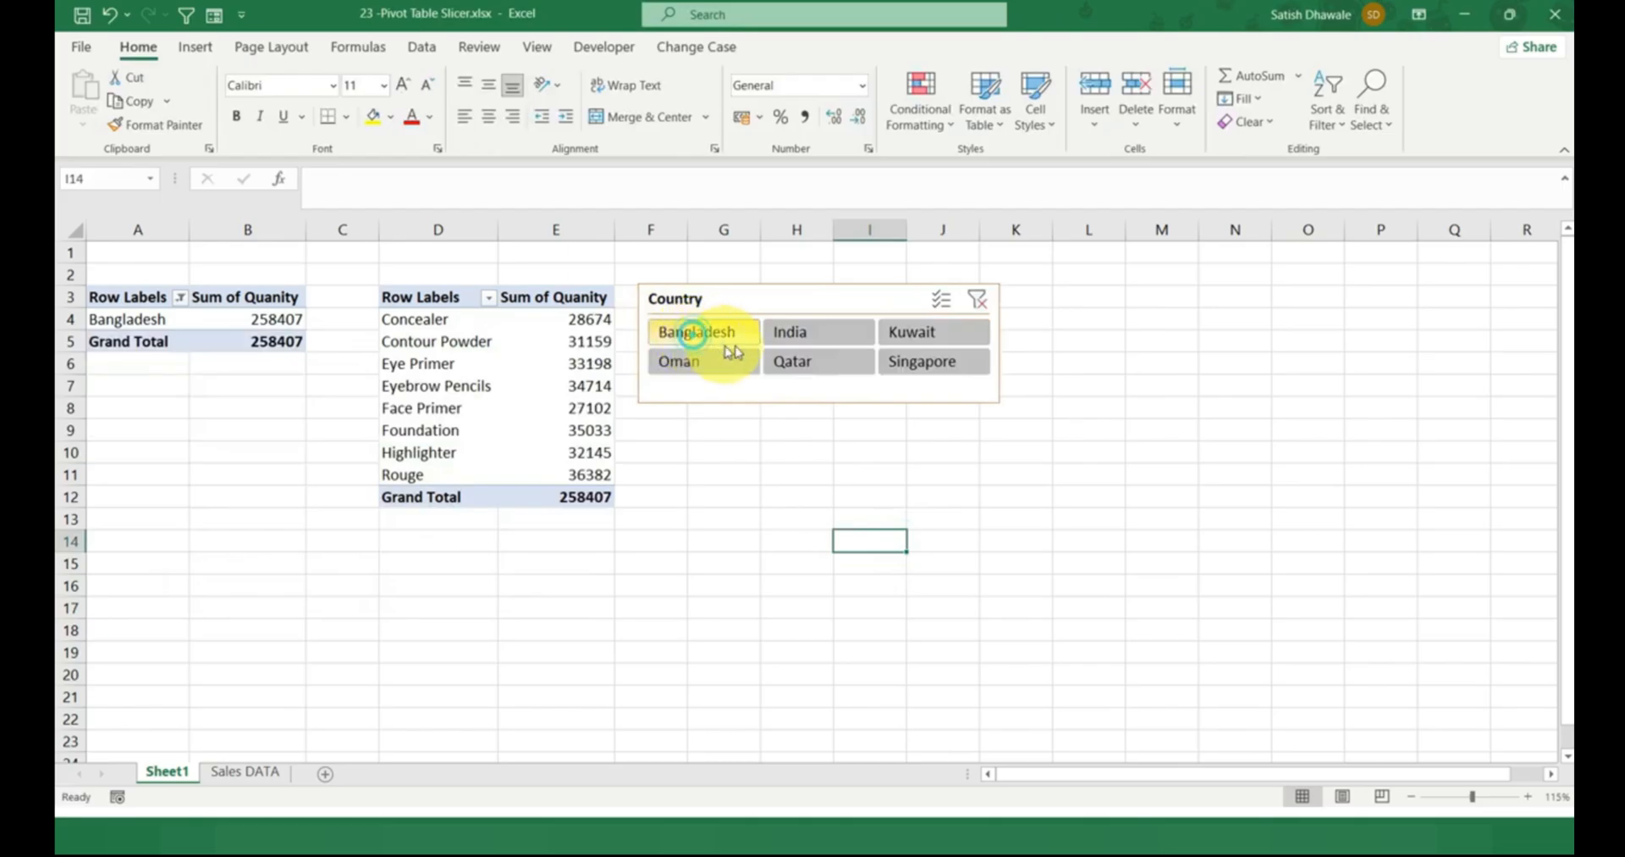
pyautogui.click(791, 331)
pyautogui.click(699, 361)
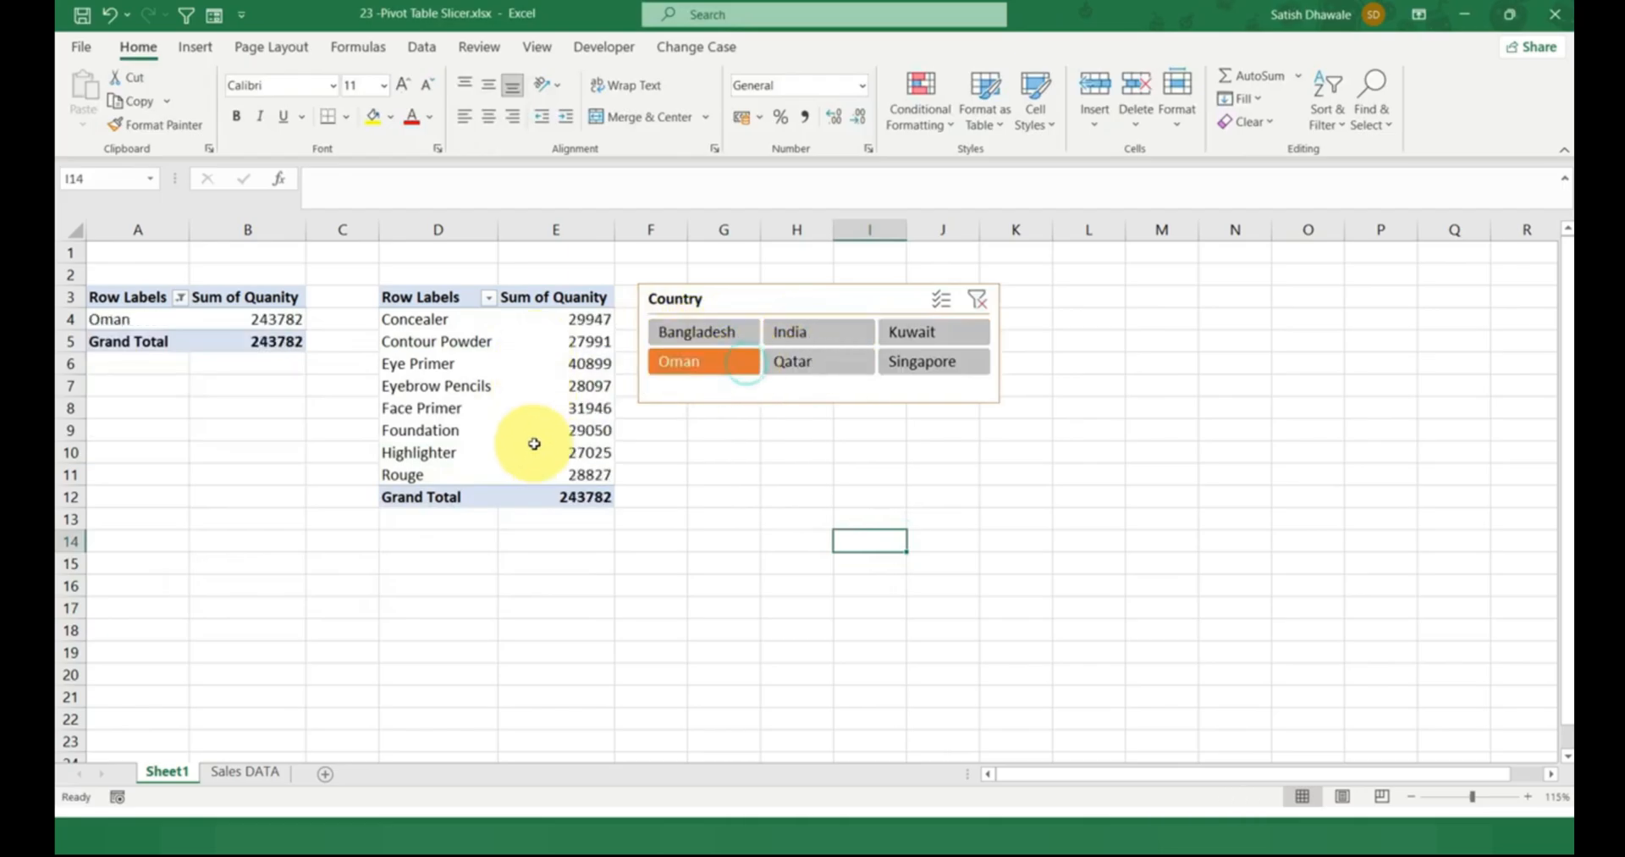
pyautogui.moveTo(424, 319); pyautogui.dragTo(423, 453)
pyautogui.moveTo(550, 319); pyautogui.dragTo(546, 469)
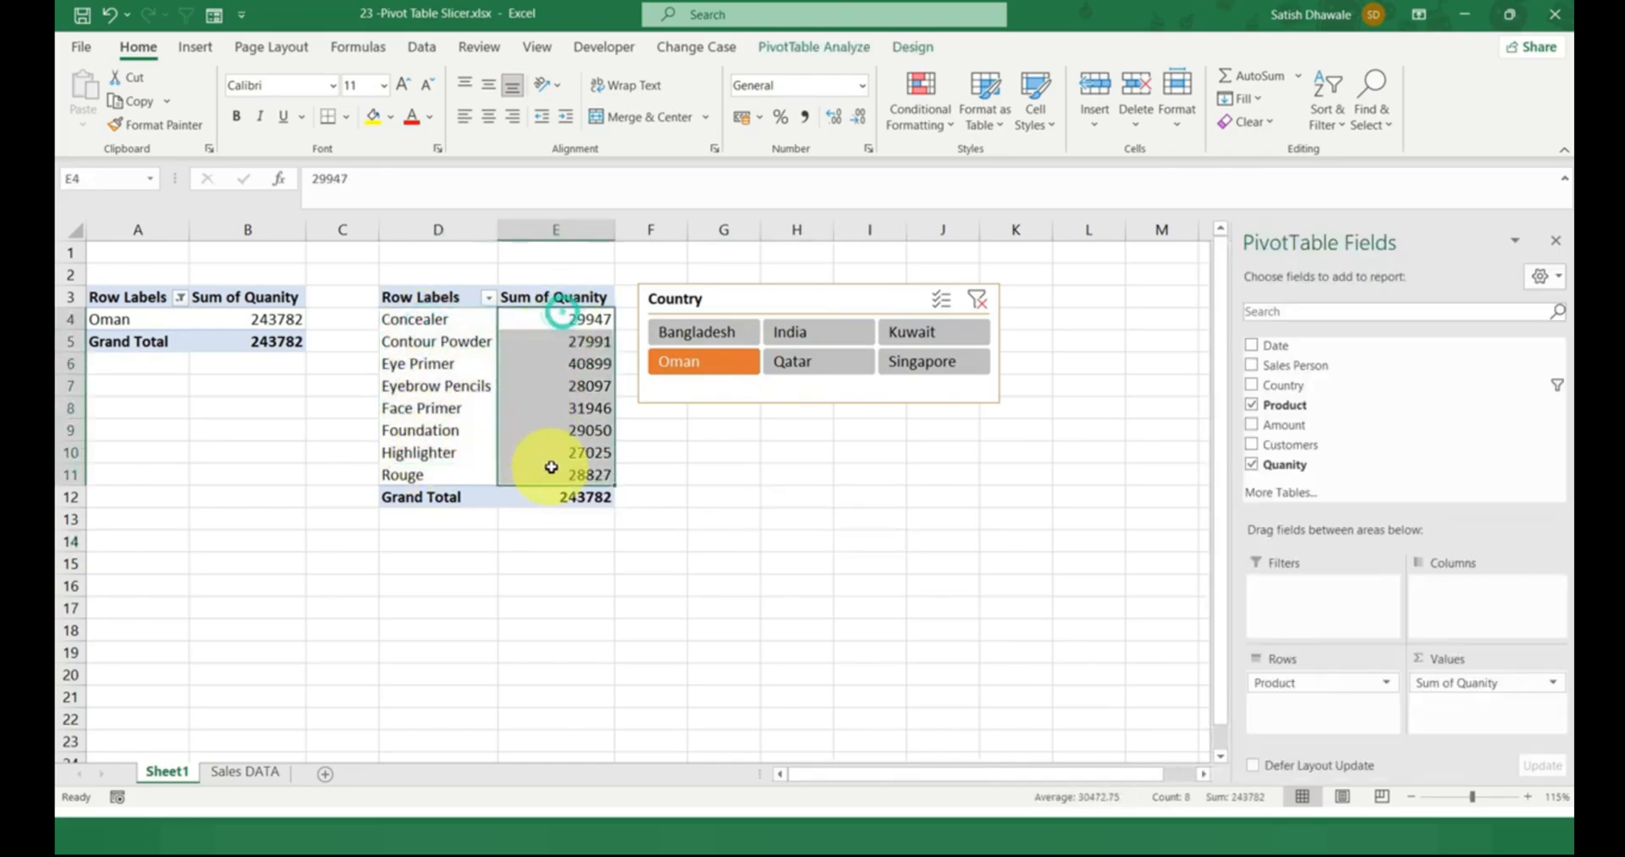
pyautogui.moveTo(423, 326); pyautogui.dragTo(418, 491)
# Compare the two PivotTables' totals for Bangladesh and India, try Kuwait and Singapore, and clear the slicer's filter.
pyautogui.click(747, 331)
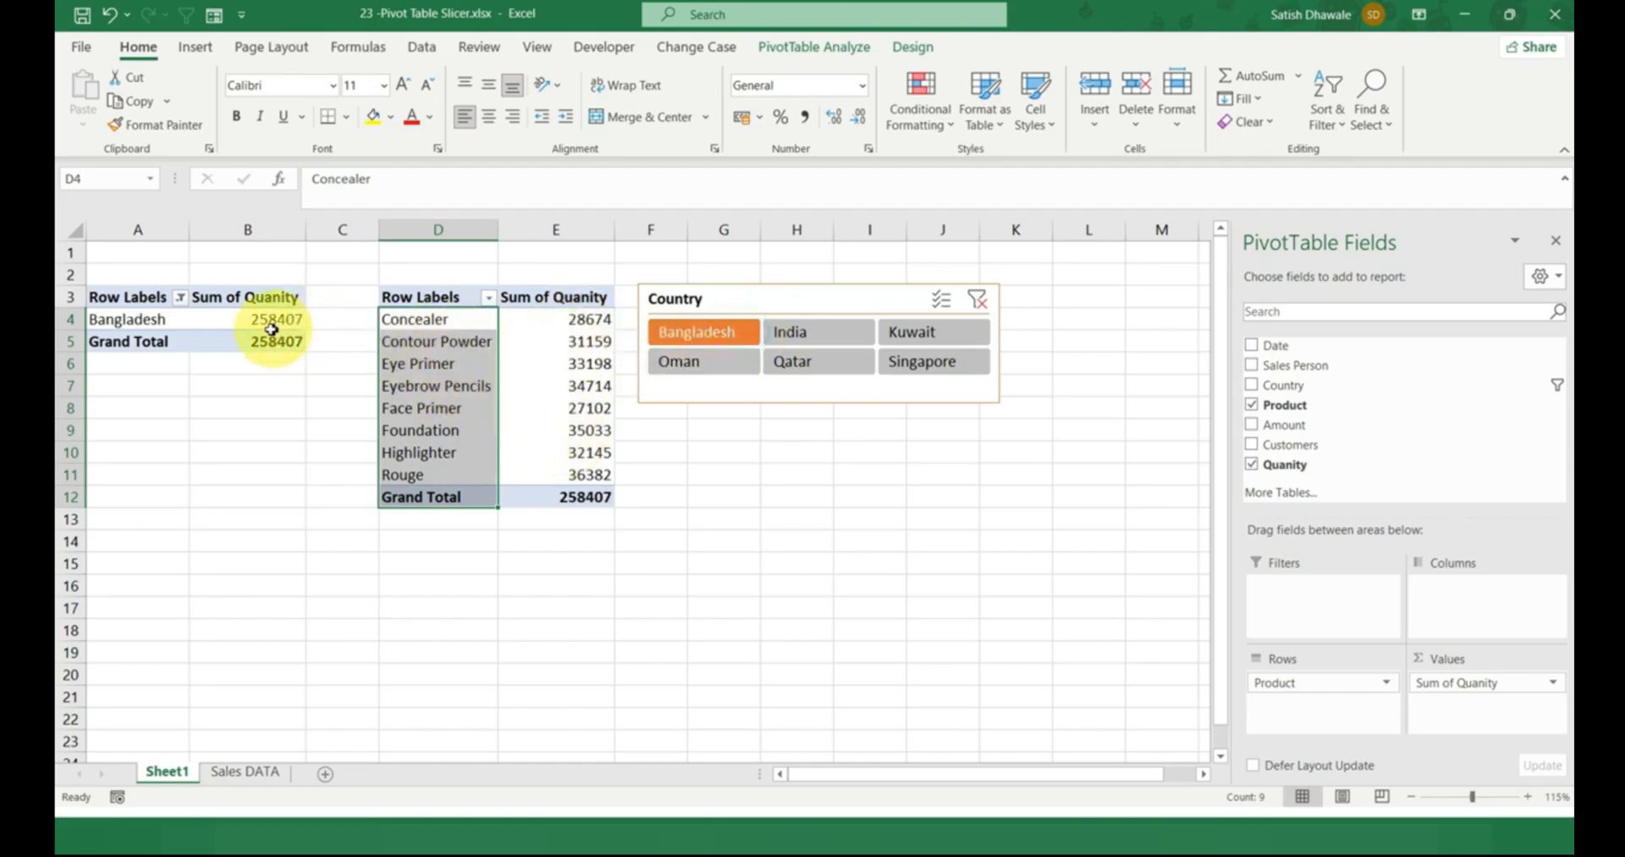
pyautogui.click(581, 497)
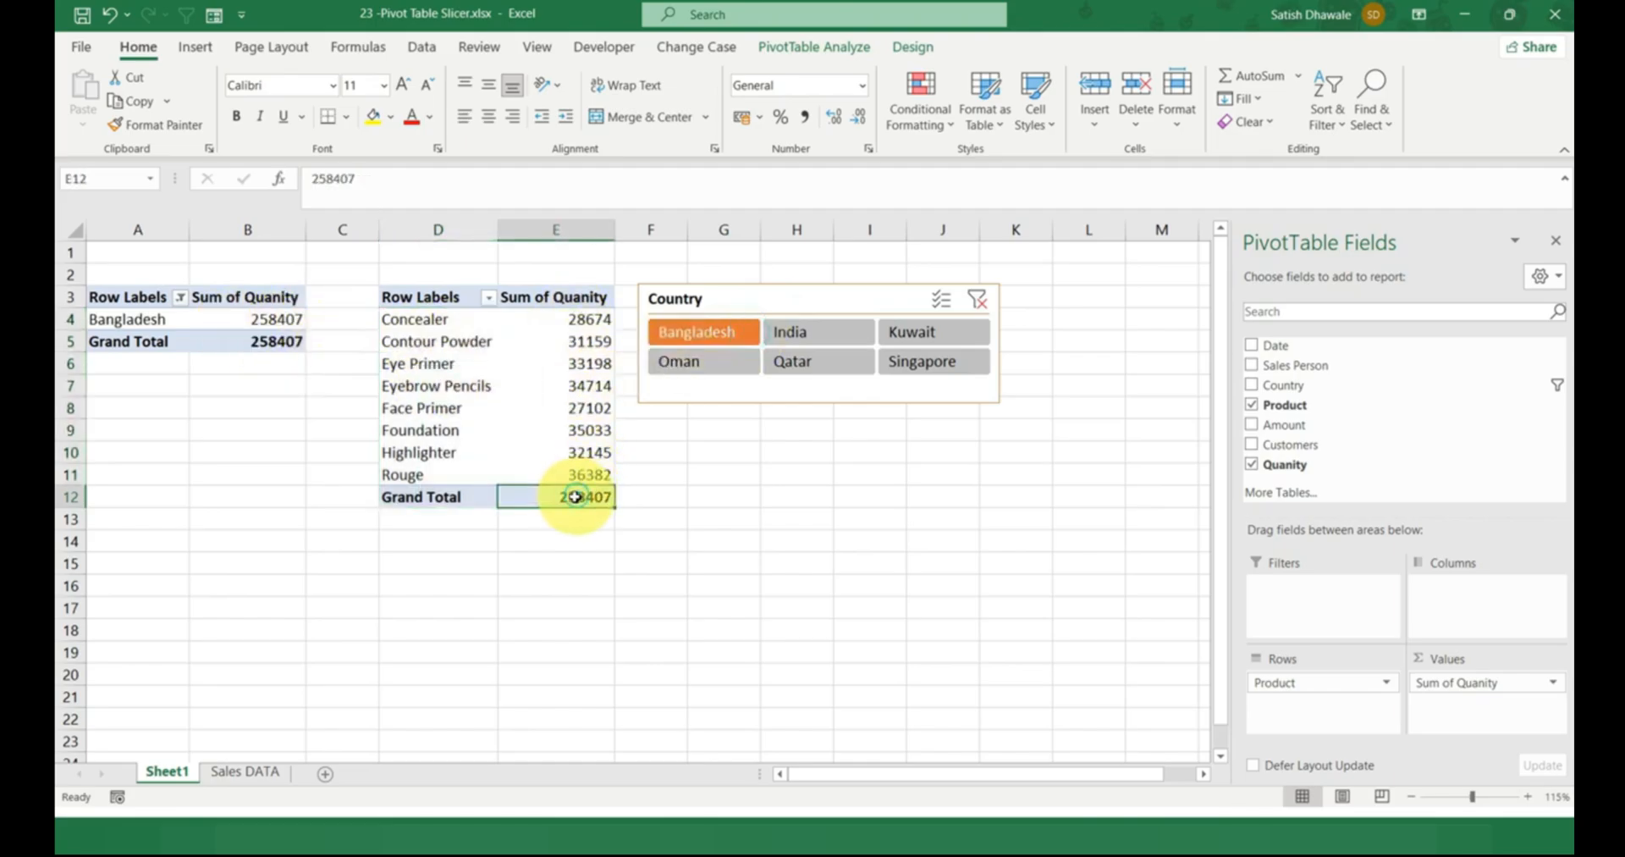
pyautogui.click(273, 320)
pyautogui.click(833, 339)
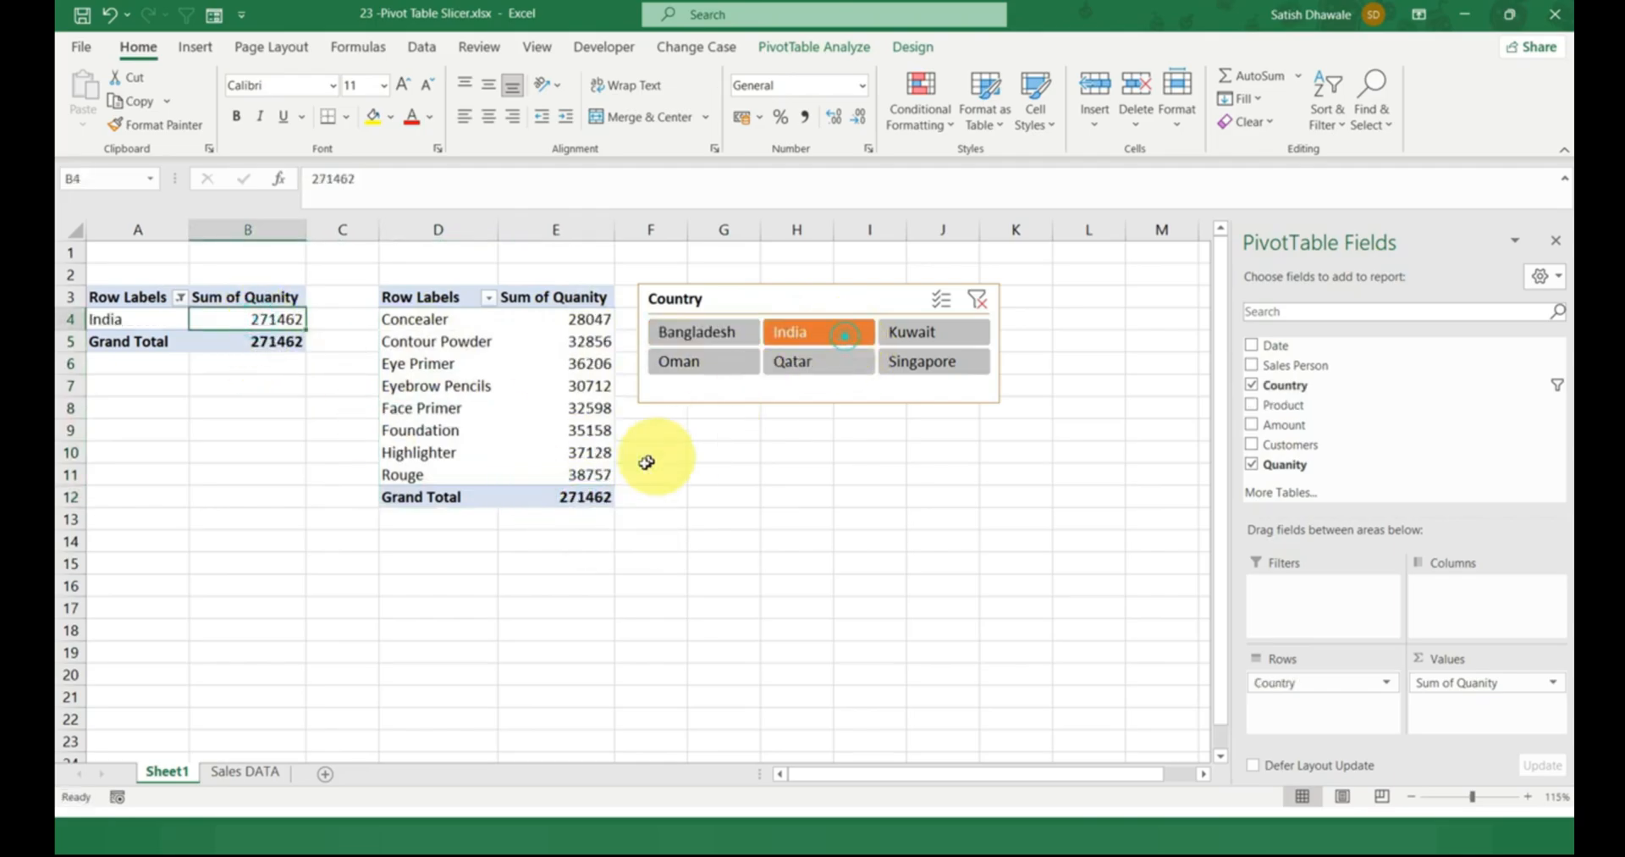
pyautogui.click(566, 496)
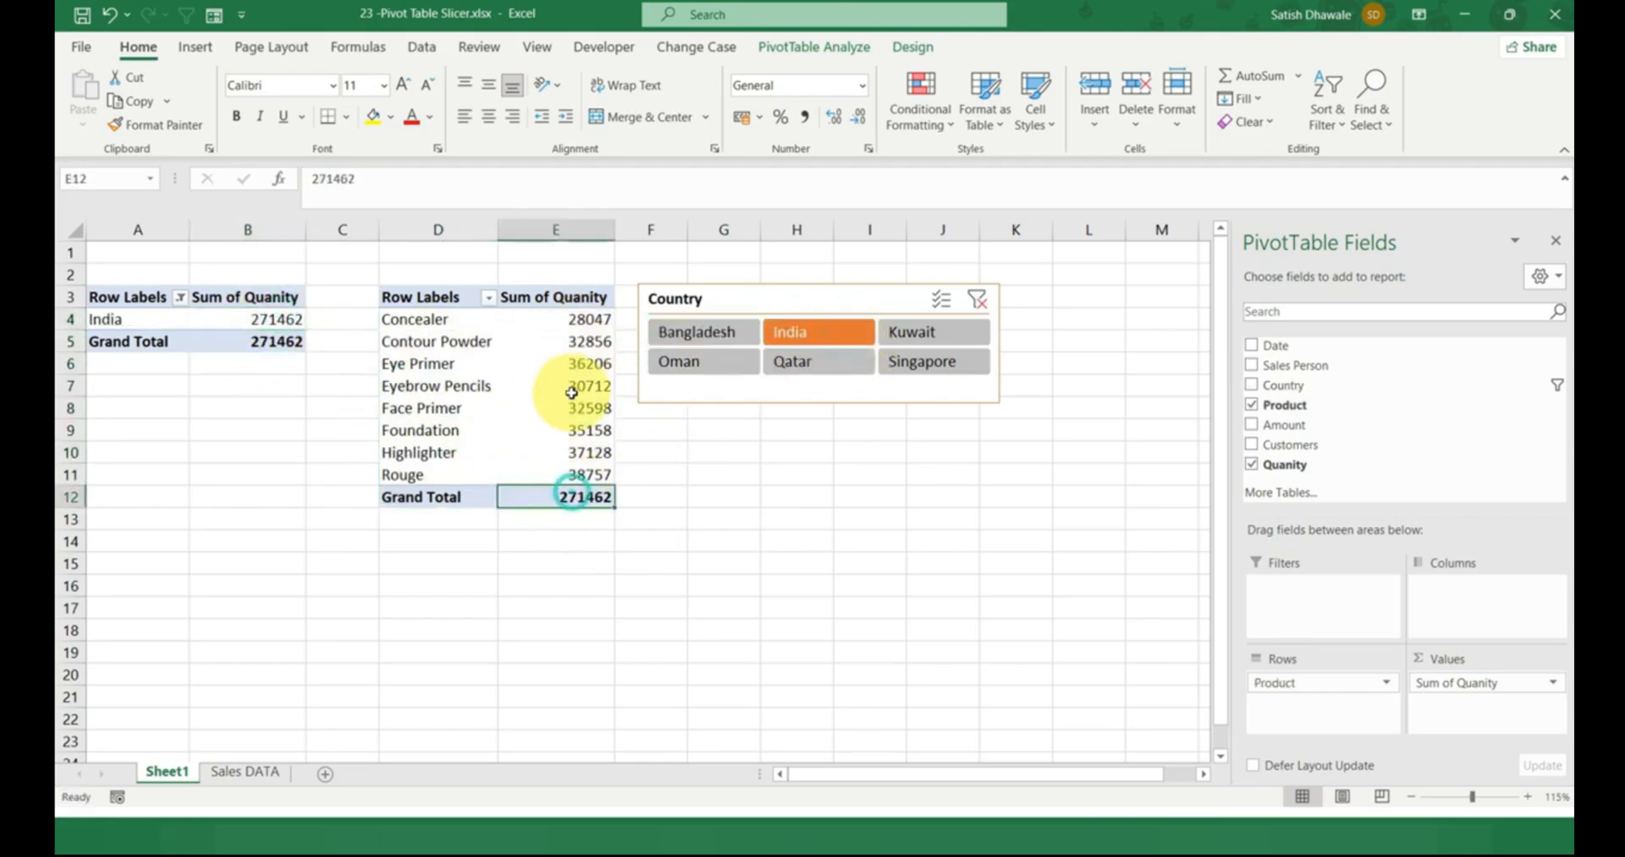
pyautogui.click(925, 332)
pyautogui.click(931, 362)
pyautogui.click(987, 300)
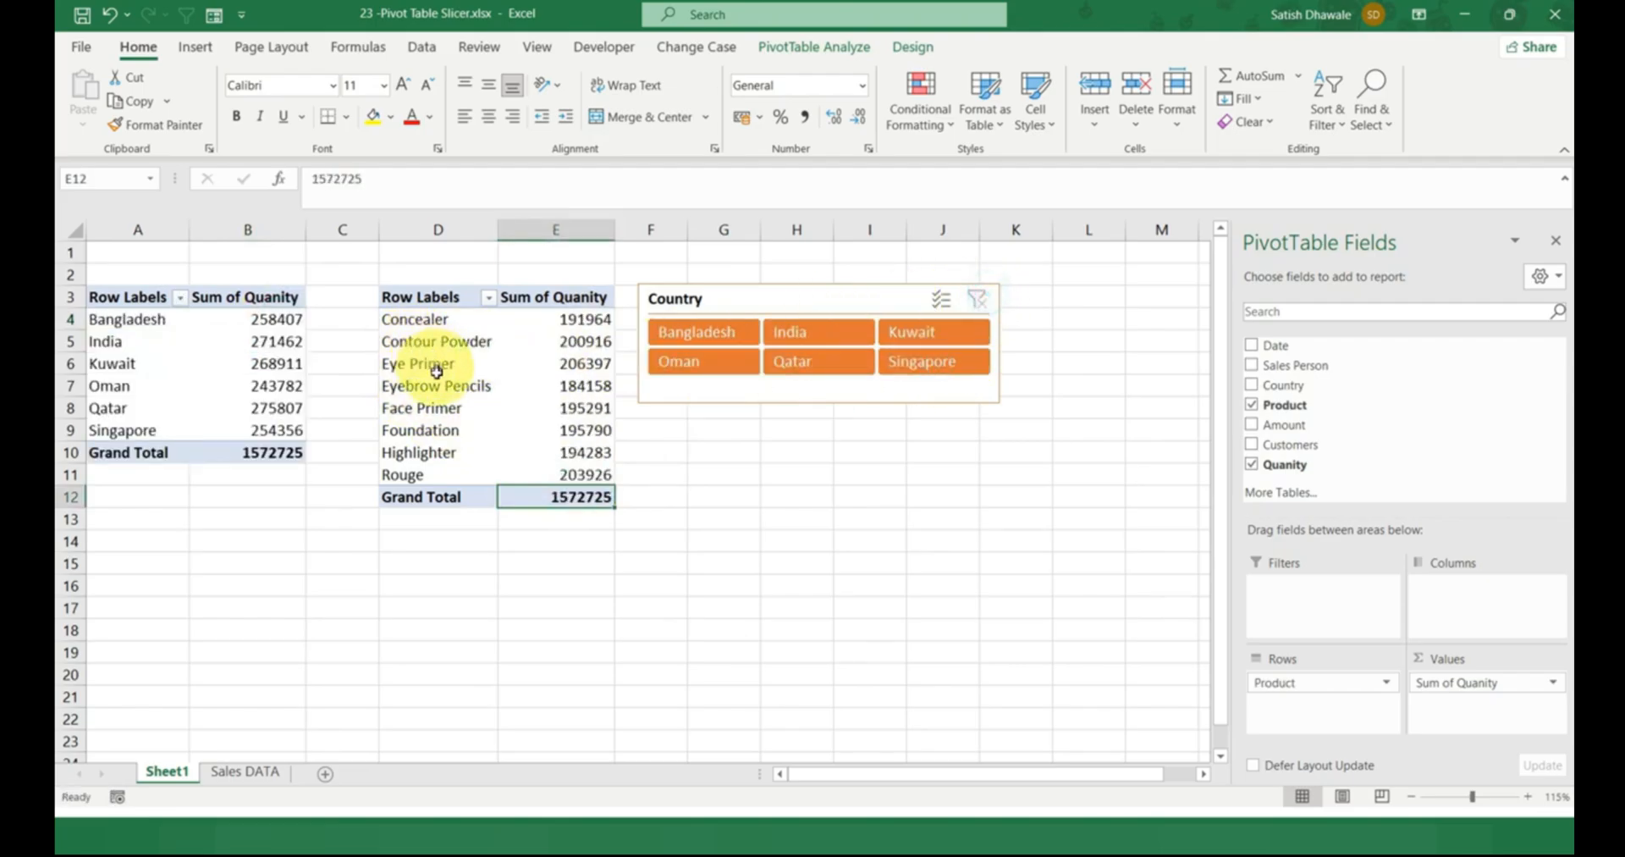
# Review the Country slicer's report connections, keeping both PivotTable10 and PivotTable11 selected.
pyautogui.click(810, 298)
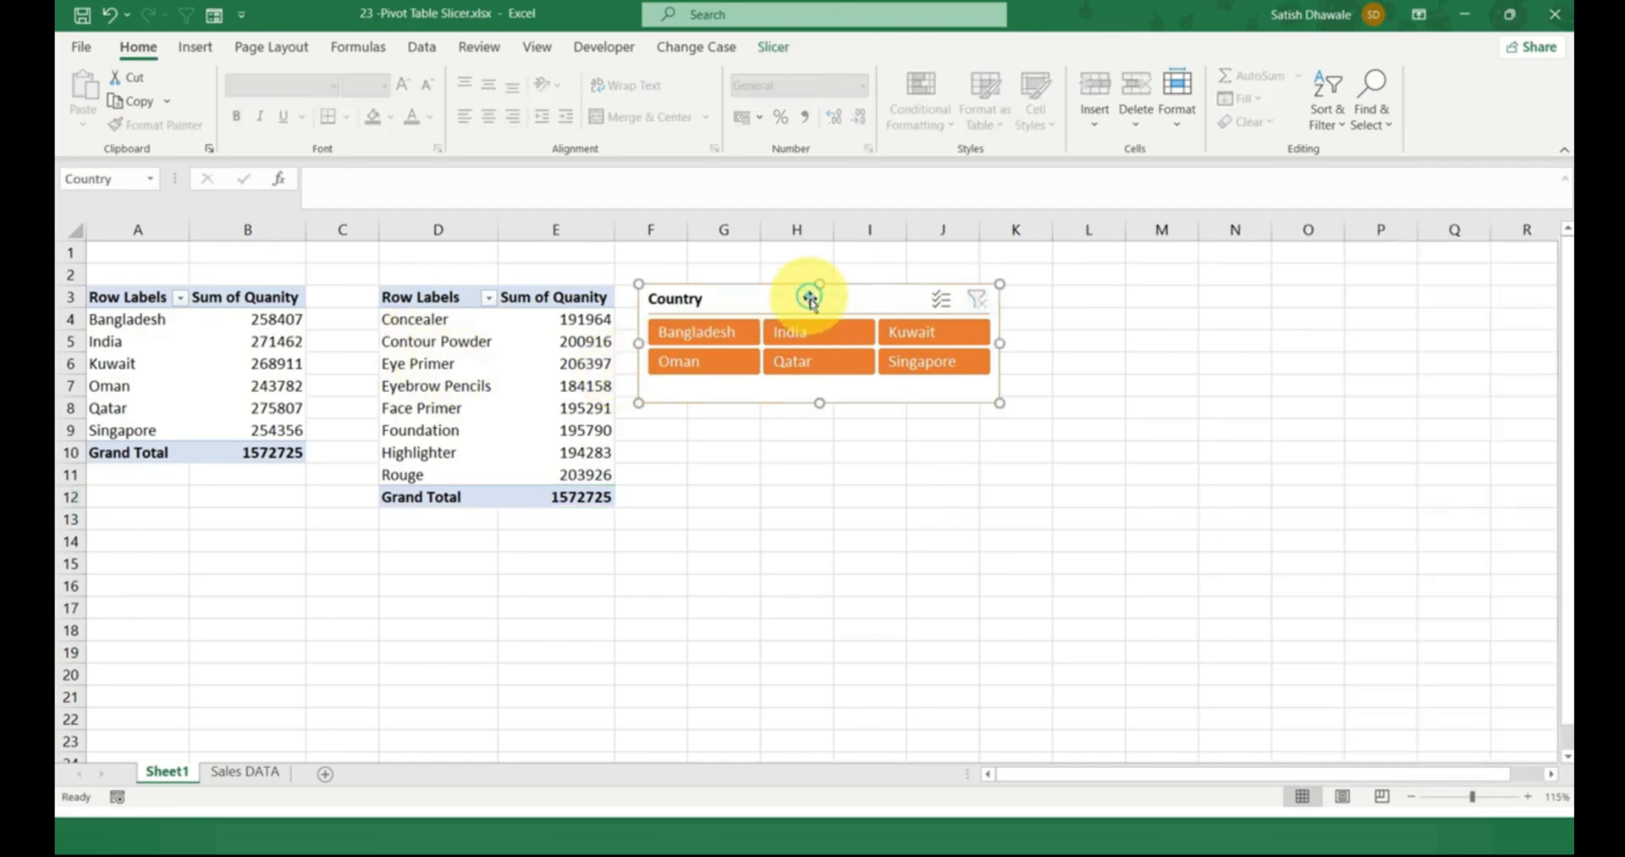
pyautogui.click(773, 47)
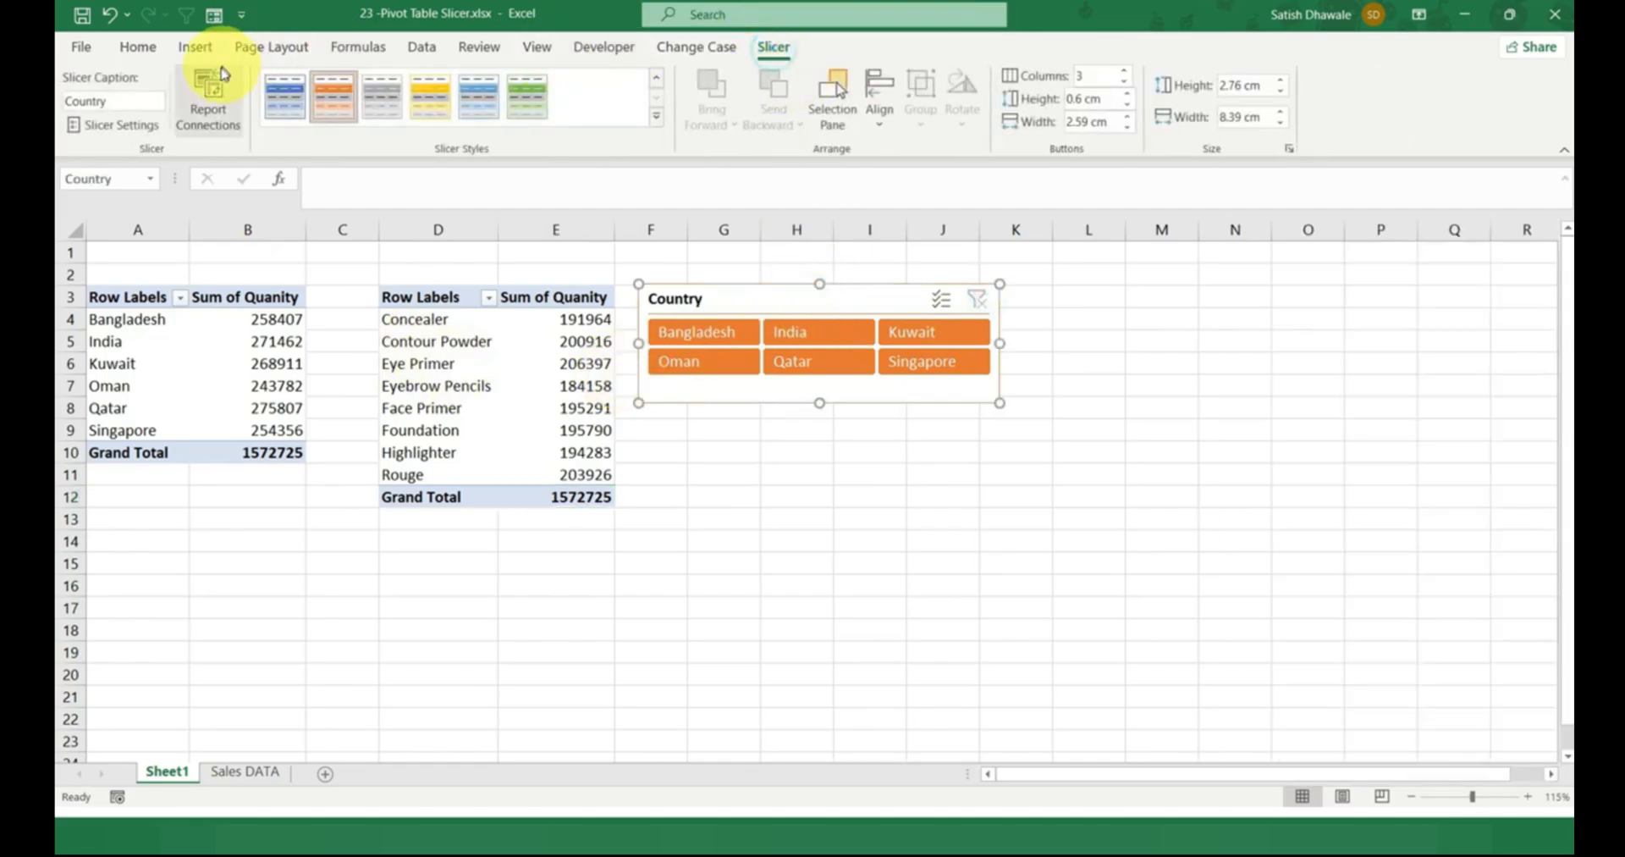
pyautogui.click(209, 93)
pyautogui.click(214, 453)
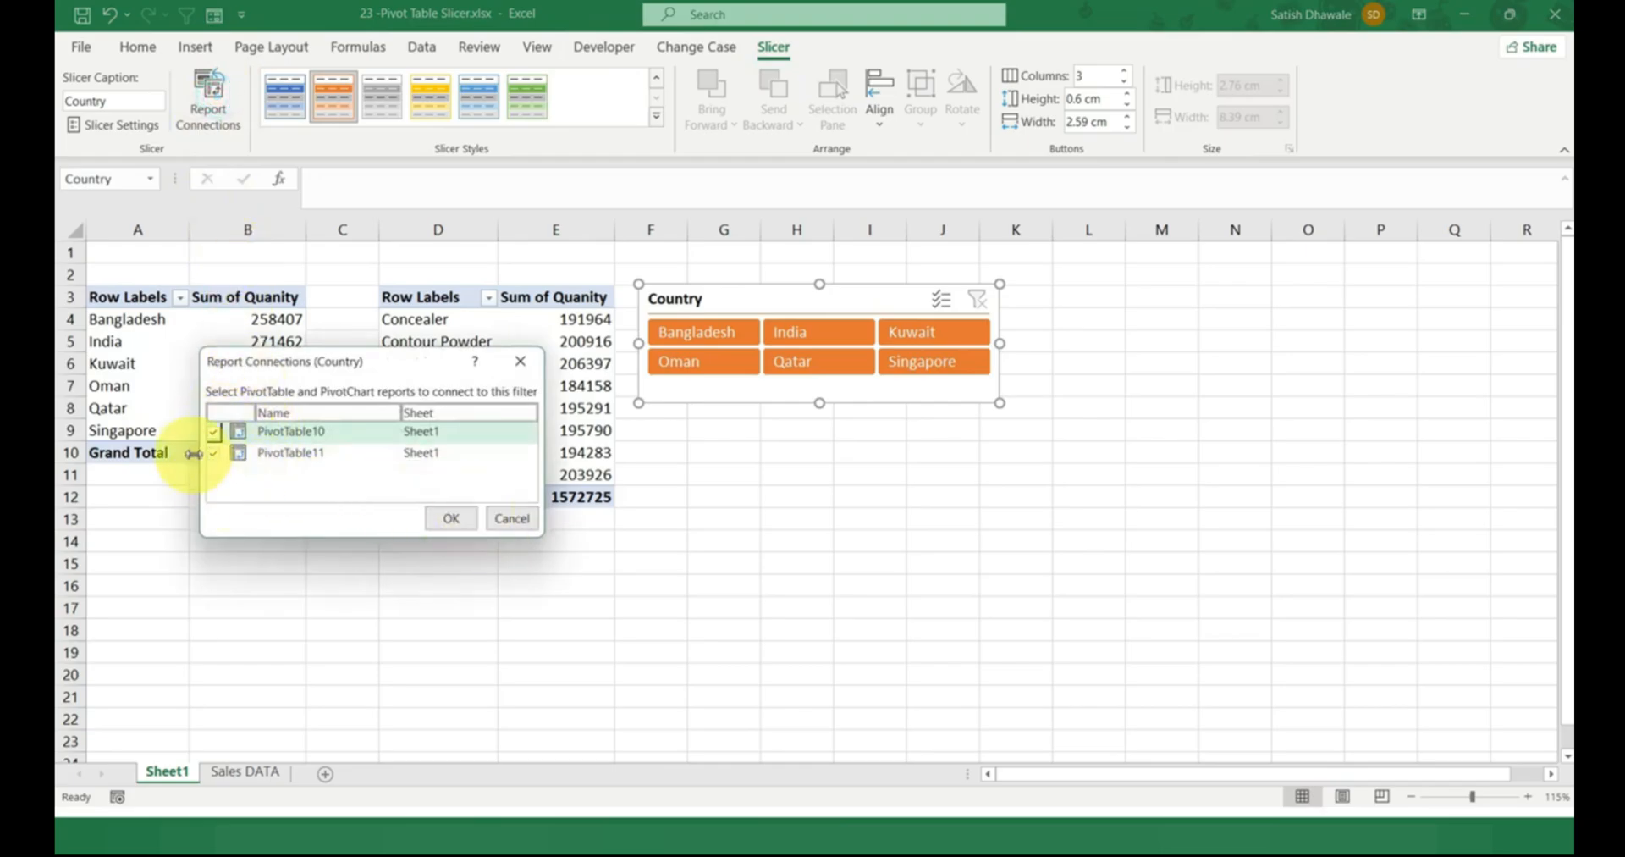
pyautogui.click(213, 455)
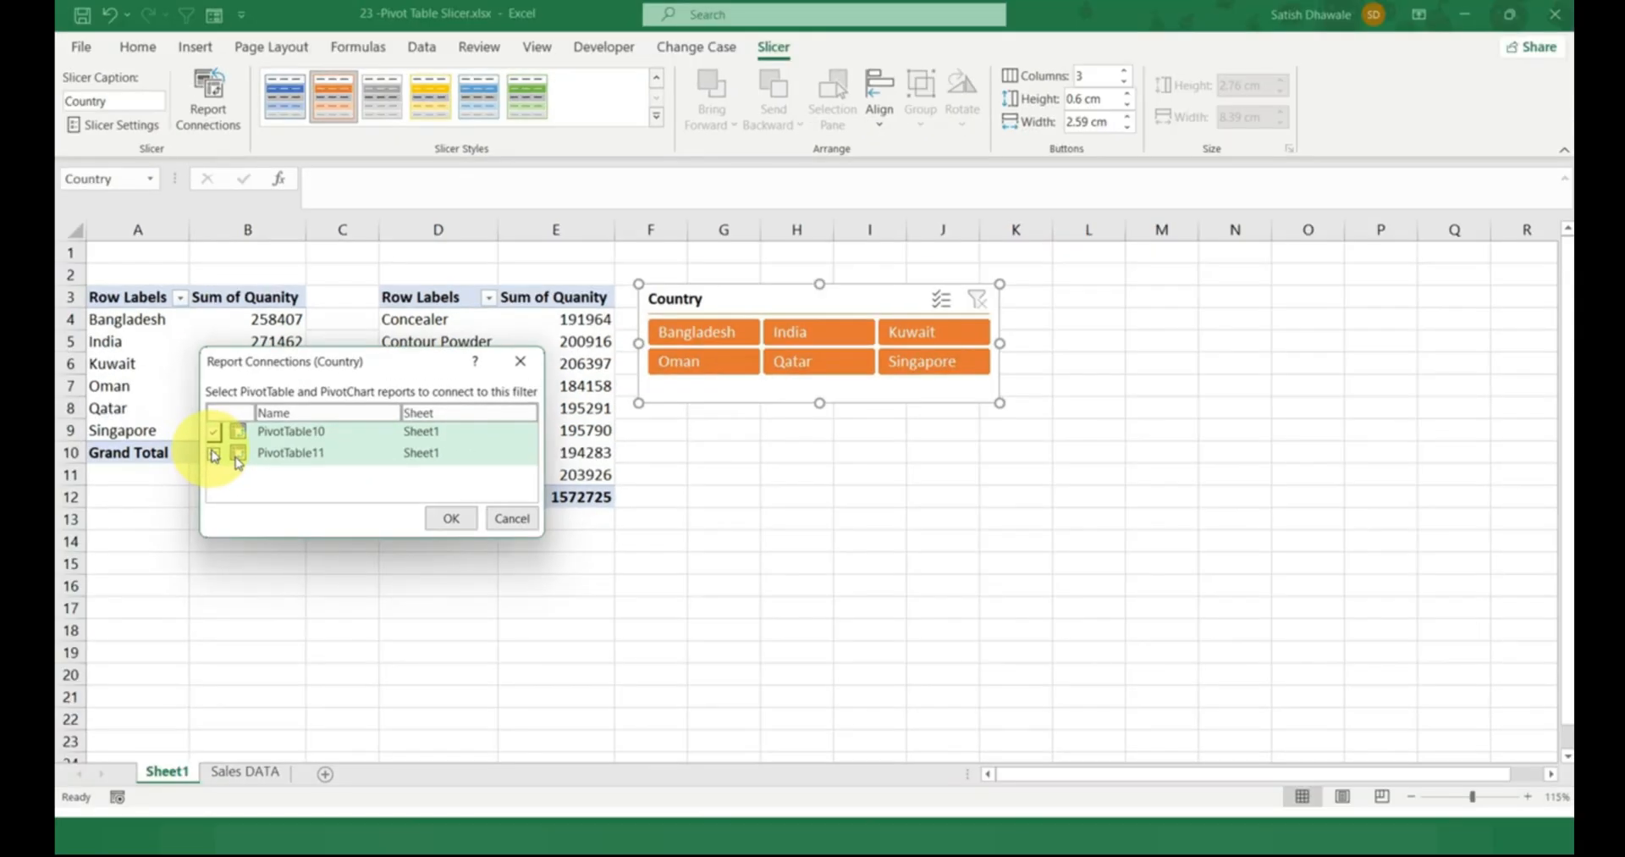
pyautogui.click(451, 520)
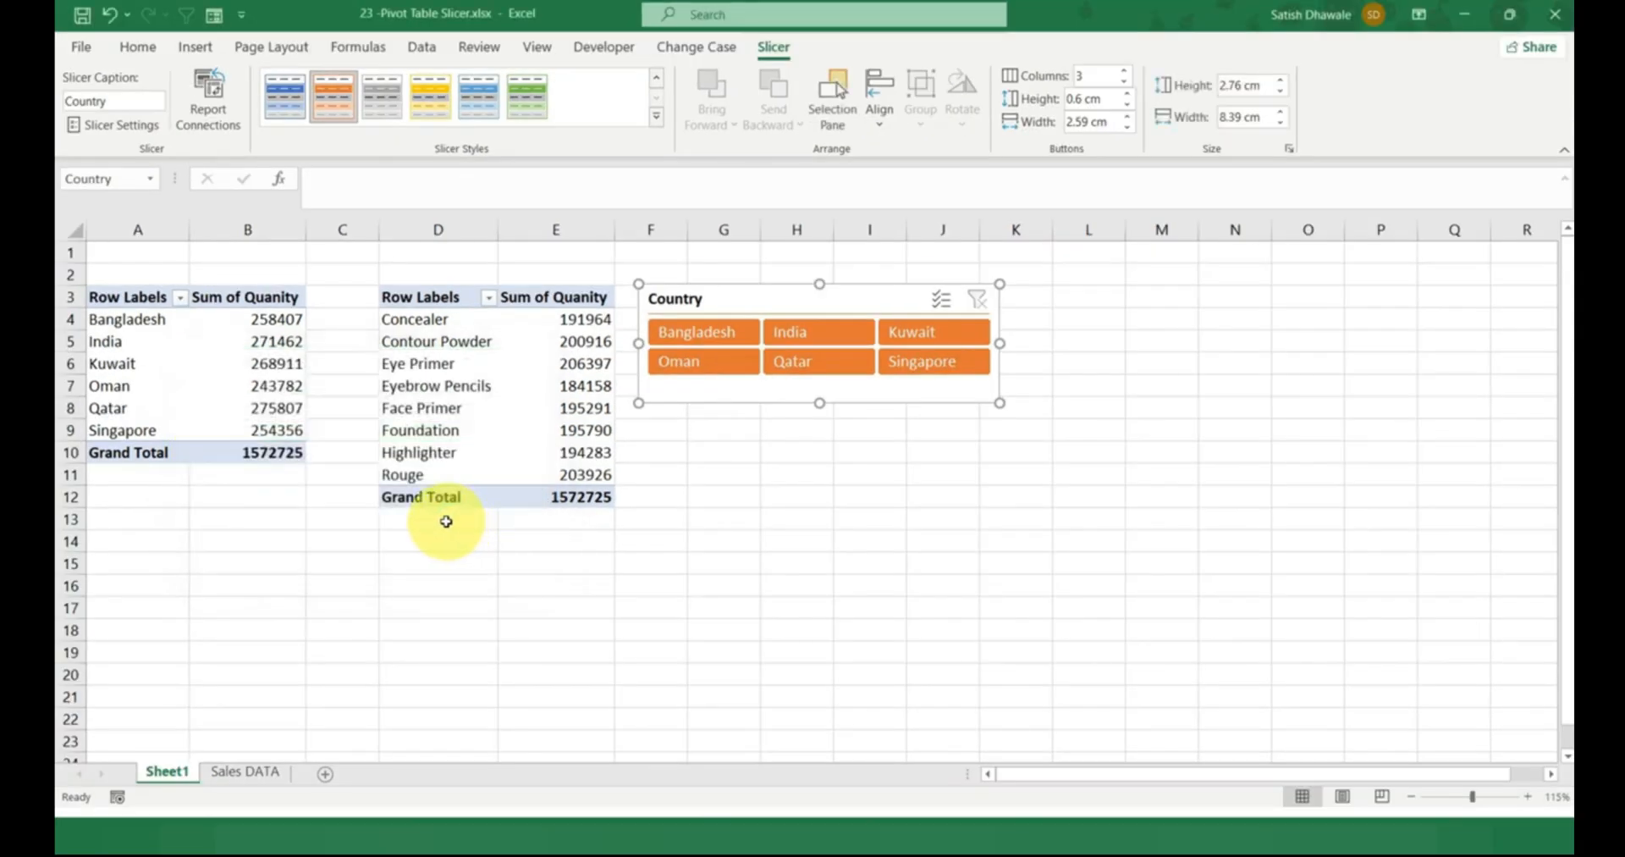
pyautogui.click(455, 454)
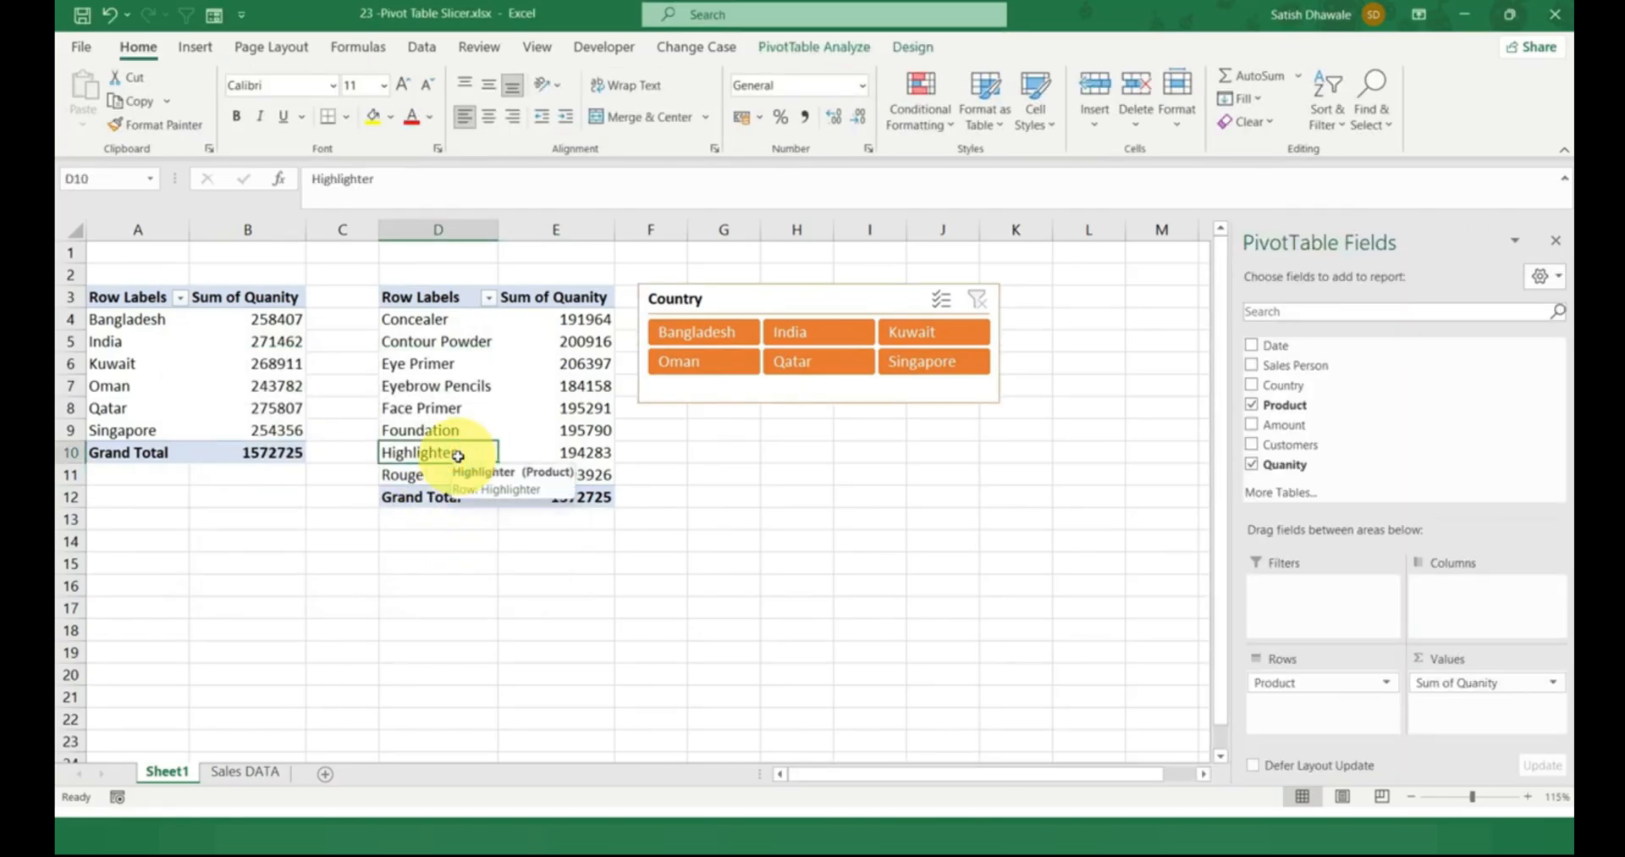